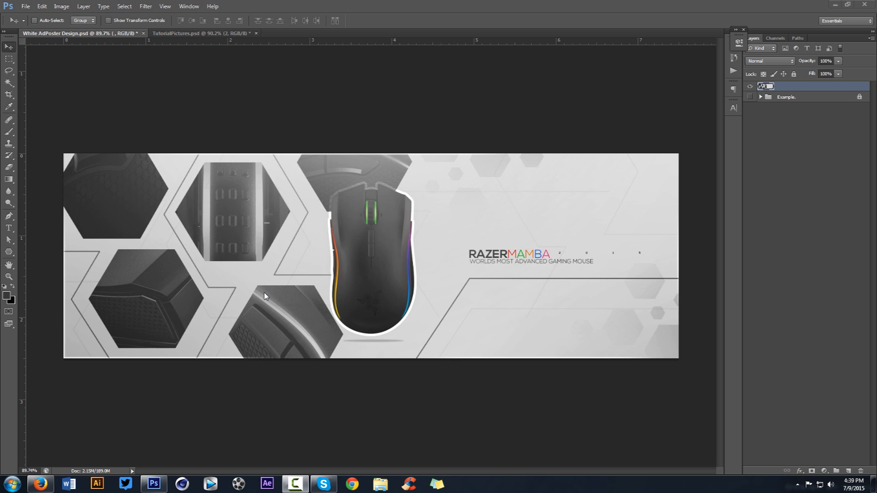
Hide the finished poster layer and fill a new layer with light gray #dedede.
{"action": "left_click", "coordinate": [750, 86]}
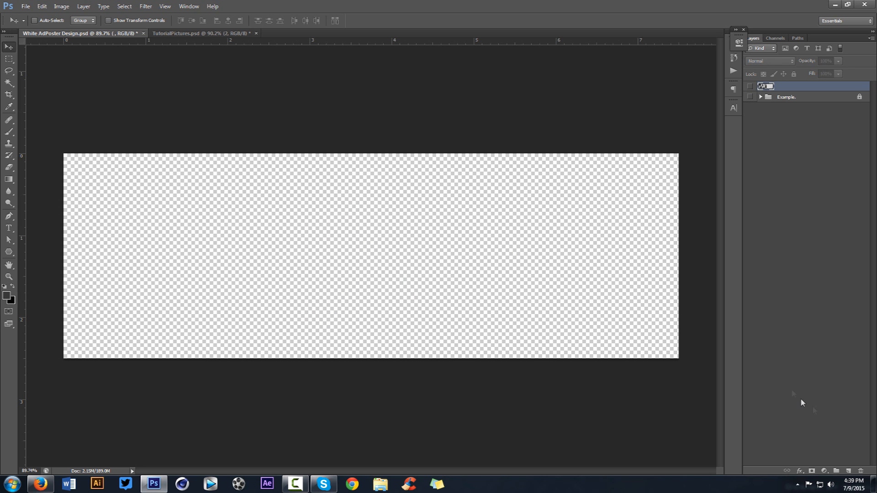
{"action": "left_click", "coordinate": [849, 471]}
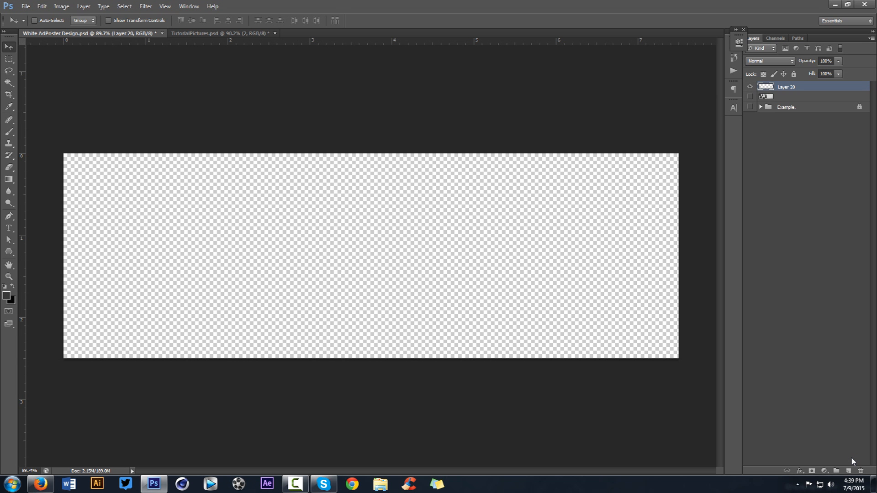
{"action": "left_click", "coordinate": [7, 296]}
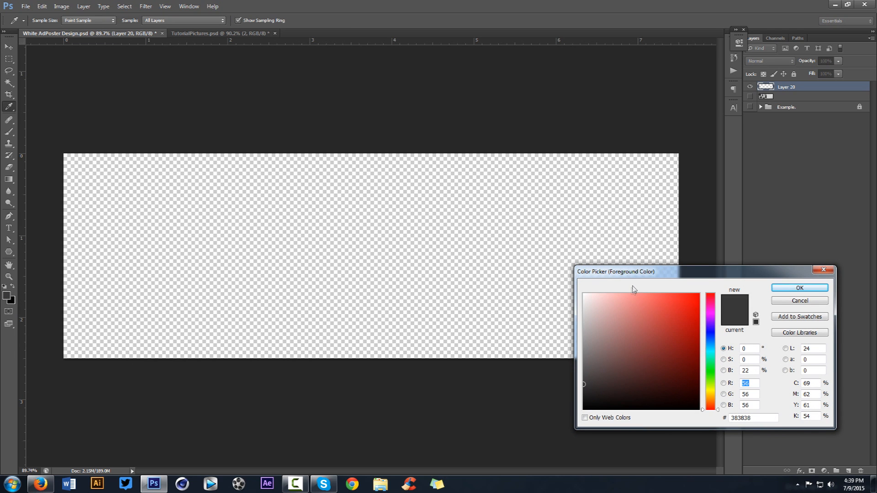
{"action": "left_click_drag", "start_coordinate": [628, 272], "coordinate": [454, 174]}
{"action": "left_click_drag", "start_coordinate": [445, 205], "coordinate": [389, 192]}
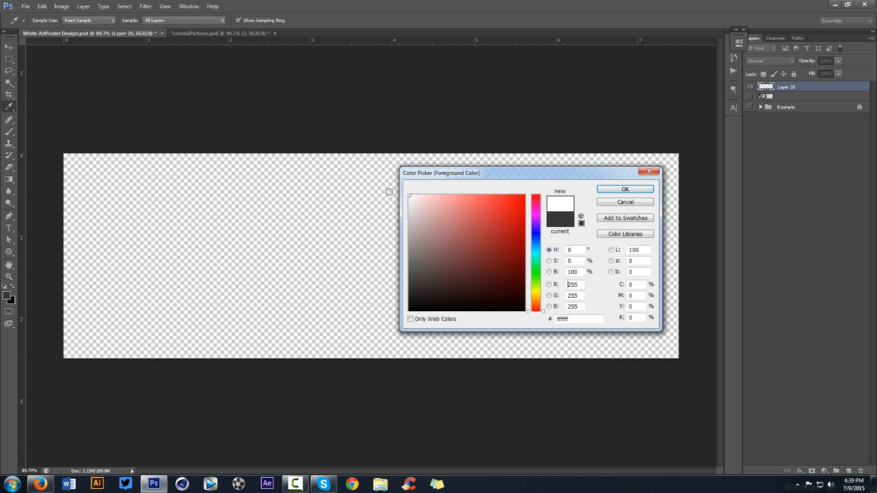
{"action": "mouse_move", "coordinate": [390, 192]}
{"action": "left_mouse_down"}
{"action": "mouse_move", "coordinate": [370, 210]}
{"action": "mouse_move", "coordinate": [349, 210]}
{"action": "left_mouse_up"}
{"action": "double_click", "coordinate": [590, 319]}
{"action": "left_click", "coordinate": [629, 189]}
{"action": "key", "text": "v"}
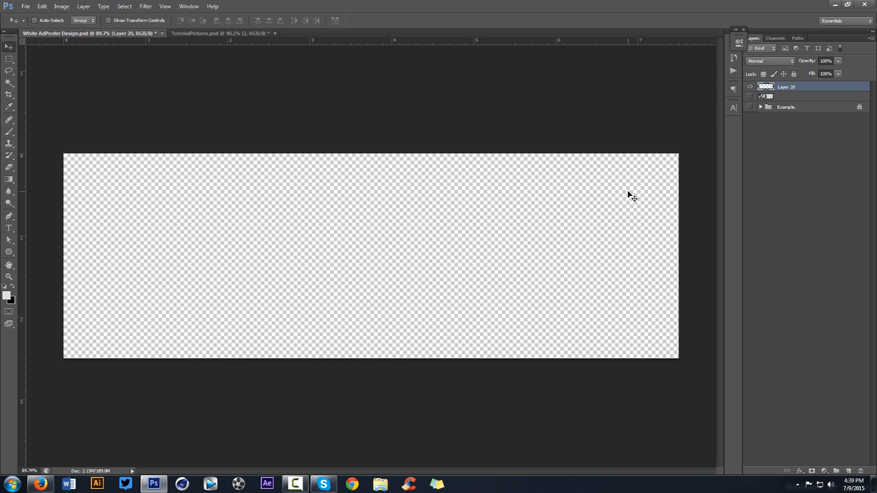
{"action": "key", "text": "alt+BackSpace"}
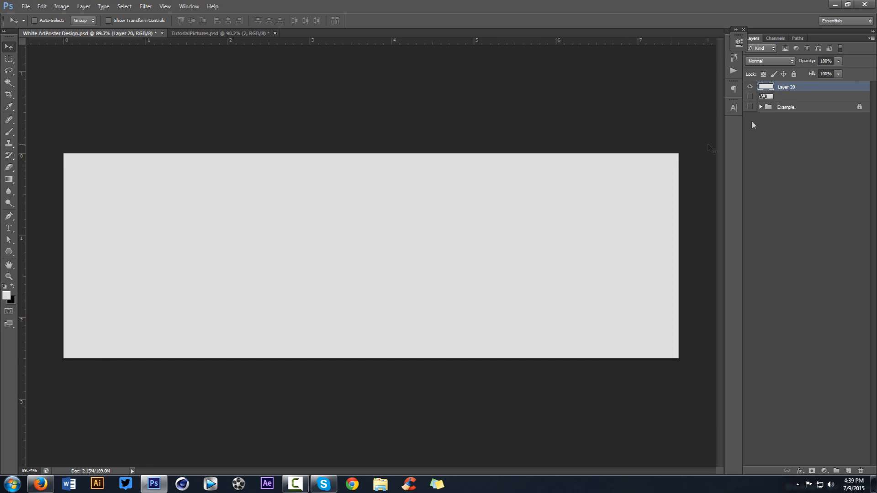
Paint soft white #ffffff highlights over the canvas's upper-left and lower-right areas on a new layer, using a 670 px soft round brush.
{"action": "left_click", "coordinate": [848, 470]}
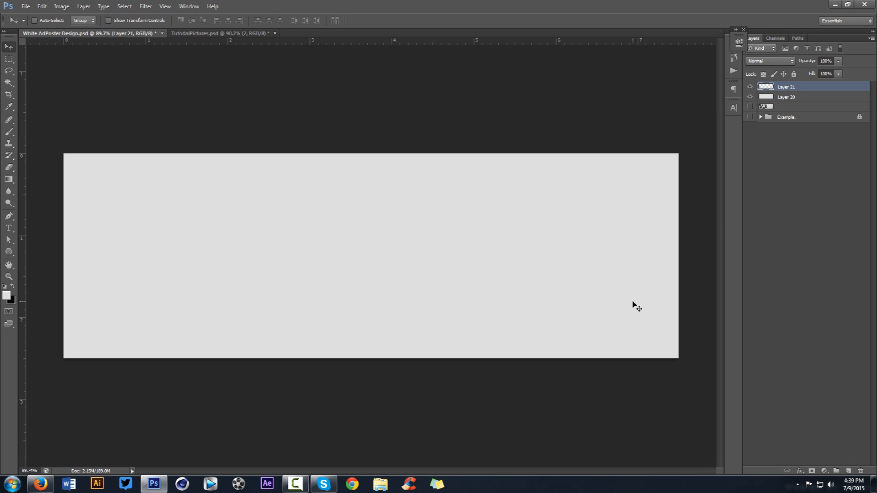
{"action": "left_click", "coordinate": [6, 296]}
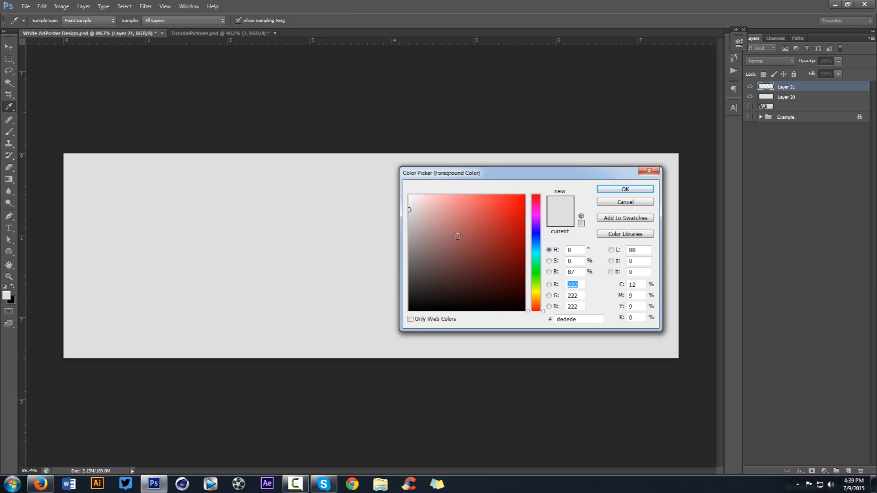
{"action": "left_click_drag", "start_coordinate": [458, 236], "coordinate": [361, 160]}
{"action": "left_click_drag", "start_coordinate": [470, 176], "coordinate": [396, 180]}
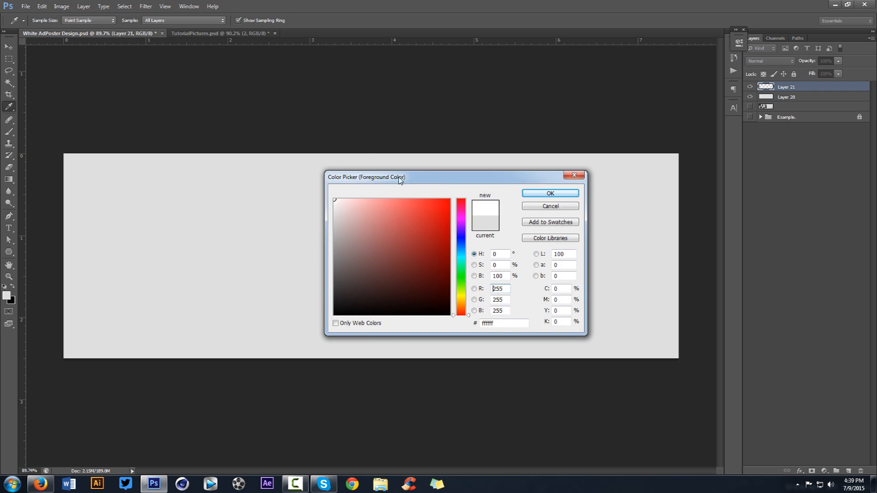
{"action": "left_click", "coordinate": [550, 194]}
{"action": "key", "text": "b"}
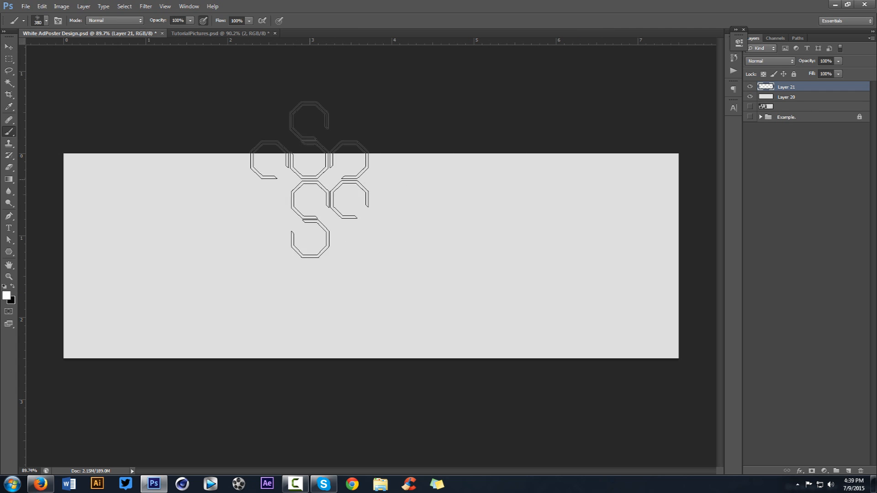
{"action": "right_click", "coordinate": [336, 192]}
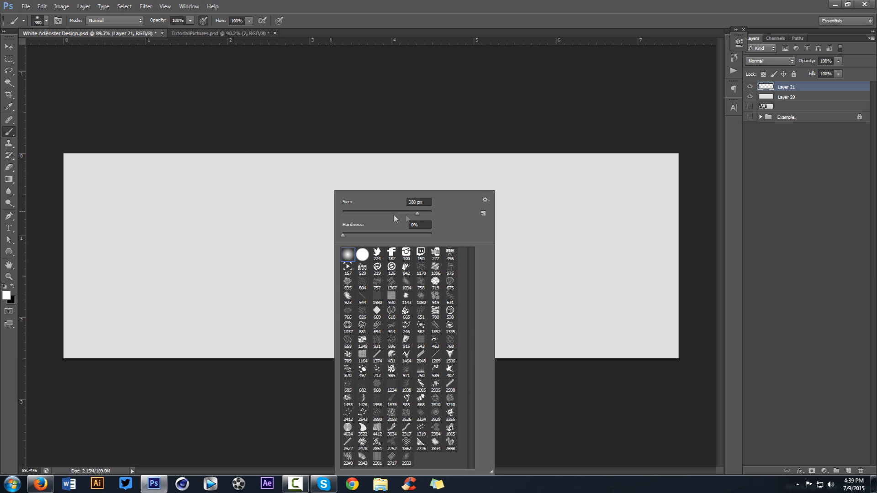
{"action": "left_click", "coordinate": [291, 191]}
{"action": "mouse_move", "coordinate": [238, 191]}
{"action": "left_mouse_down"}
{"action": "mouse_move", "coordinate": [307, 195]}
{"action": "mouse_move", "coordinate": [261, 197]}
{"action": "mouse_move", "coordinate": [333, 190]}
{"action": "mouse_move", "coordinate": [288, 196]}
{"action": "mouse_move", "coordinate": [297, 196]}
{"action": "mouse_move", "coordinate": [312, 4]}
{"action": "mouse_move", "coordinate": [301, 321]}
{"action": "mouse_move", "coordinate": [303, 2]}
{"action": "mouse_move", "coordinate": [308, 49]}
{"action": "left_mouse_up"}
{"action": "mouse_move", "coordinate": [249, 139]}
{"action": "left_mouse_down"}
{"action": "mouse_move", "coordinate": [9, 312]}
{"action": "mouse_move", "coordinate": [46, 292]}
{"action": "mouse_move", "coordinate": [75, 363]}
{"action": "mouse_move", "coordinate": [439, 437]}
{"action": "mouse_move", "coordinate": [495, 428]}
{"action": "mouse_move", "coordinate": [697, 331]}
{"action": "mouse_move", "coordinate": [750, 231]}
{"action": "left_mouse_up"}
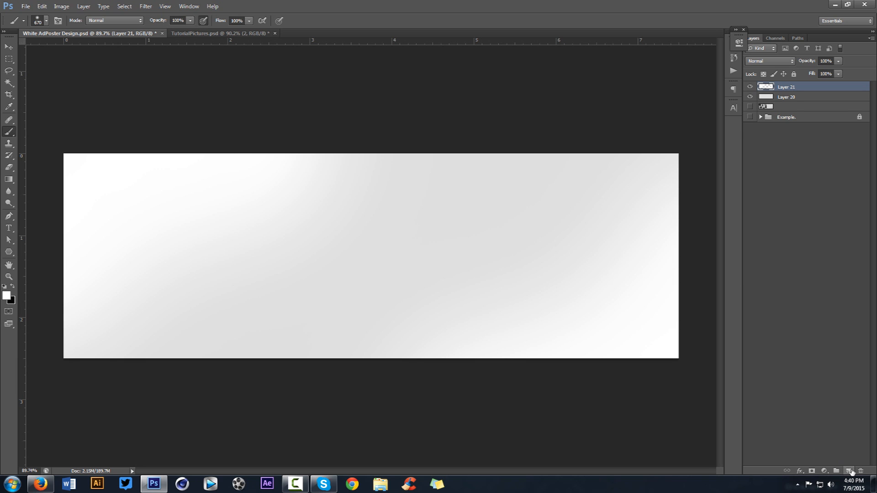
Add a new layer above the white highlights and set the foreground color to mid gray #8e8e8e.
{"action": "left_click", "coordinate": [849, 471]}
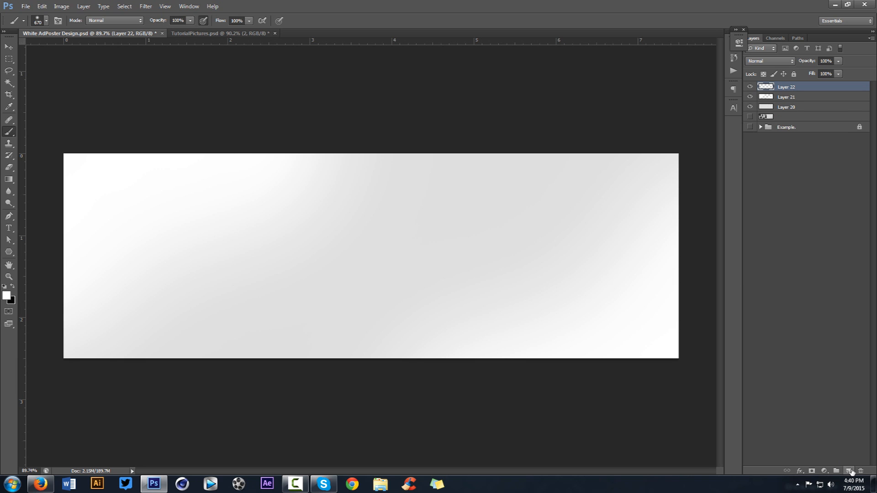
{"action": "left_click", "coordinate": [10, 298]}
{"action": "left_click", "coordinate": [280, 248]}
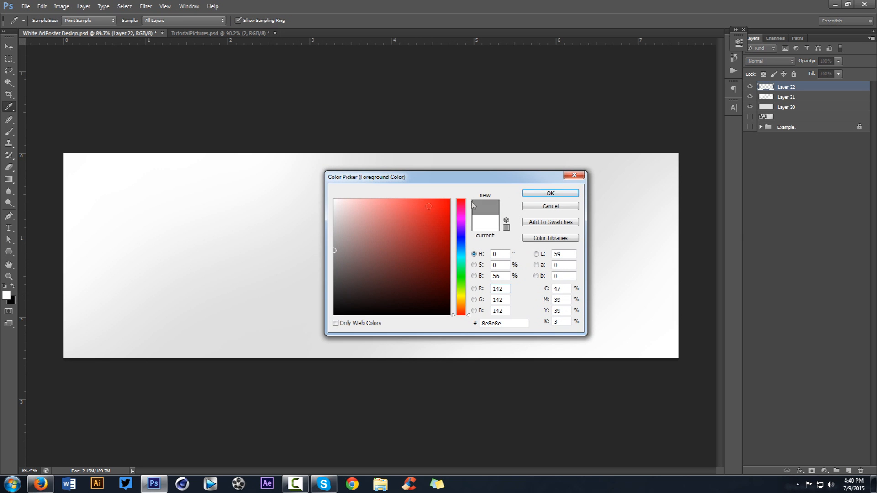
{"action": "left_click", "coordinate": [535, 192]}
{"action": "left_click_drag", "start_coordinate": [100, 305], "coordinate": [119, 326]}
{"action": "scroll", "coordinate": [304, 196], "scroll_direction": "down", "scroll_amount": 3}
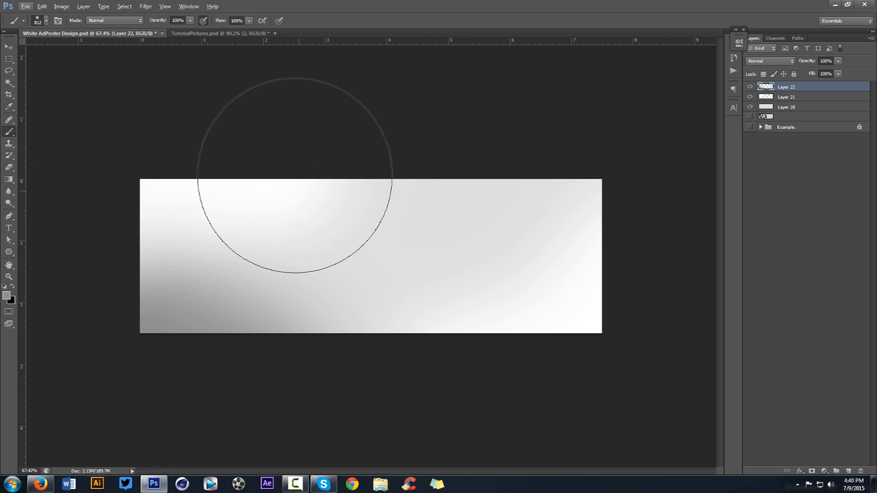
{"action": "key", "text": "ctrl+alt+z"}
{"action": "key", "text": "ctrl+alt+z"}
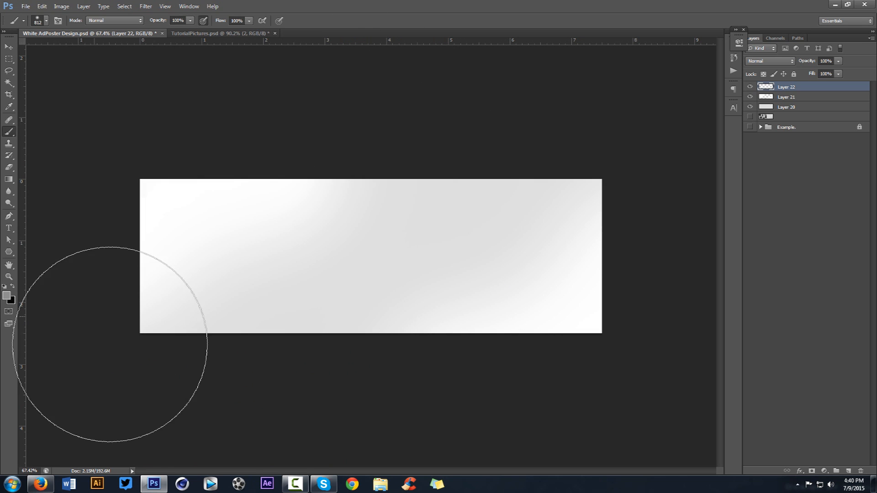
Paint soft gray shading over both lower corners and the top center with an 812 px brush, and set the layer's opacity to 80%.
{"action": "left_click_drag", "start_coordinate": [109, 344], "coordinate": [182, 384]}
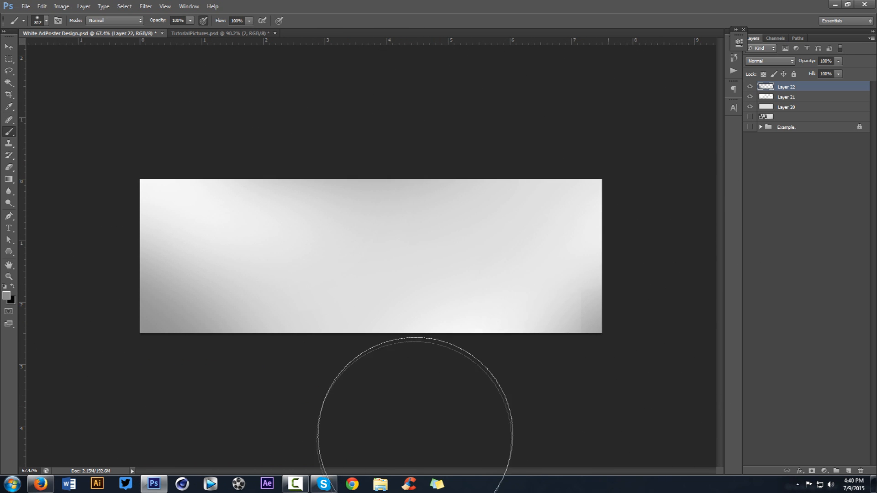
{"action": "scroll", "coordinate": [452, 381], "scroll_direction": "up", "scroll_amount": 3}
{"action": "left_click", "coordinate": [832, 61]}
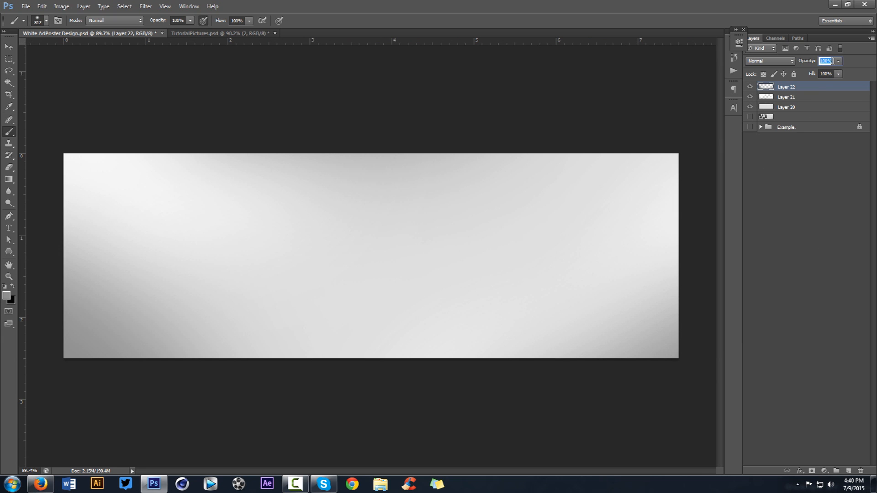
{"action": "type", "text": "90"}
{"action": "left_click", "coordinate": [839, 62]}
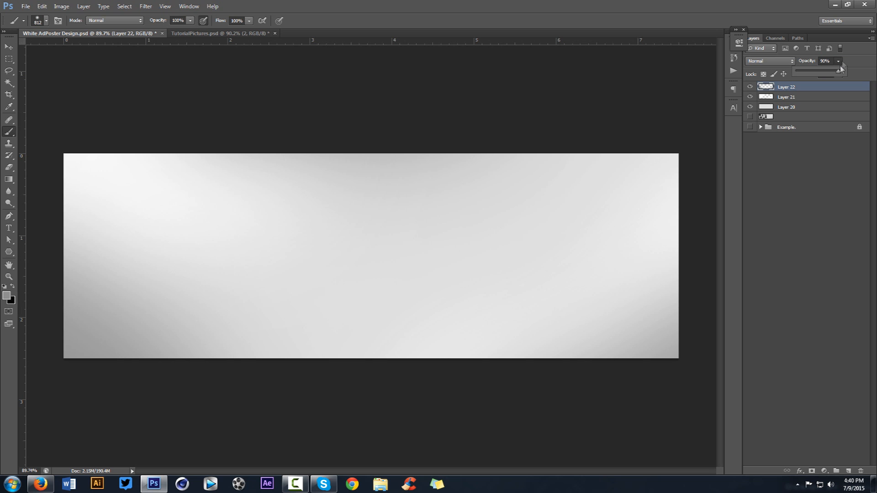
{"action": "left_click_drag", "start_coordinate": [832, 72], "coordinate": [829, 72]}
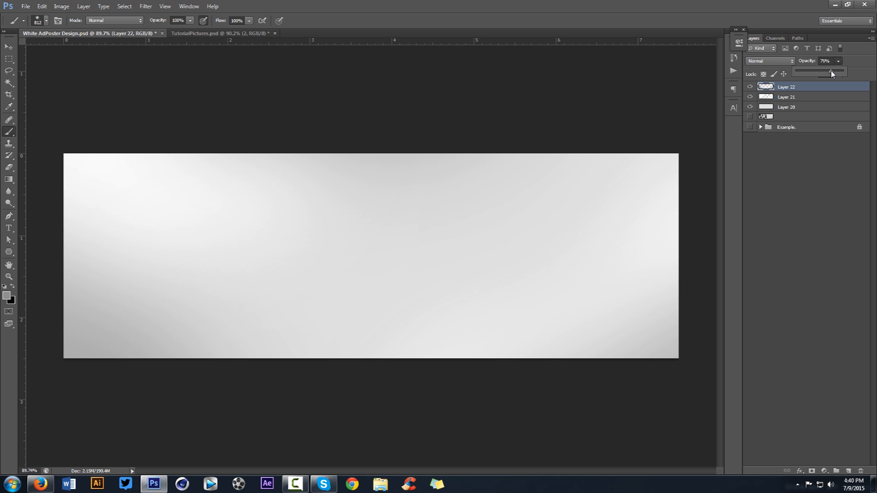
{"action": "left_click", "coordinate": [781, 62]}
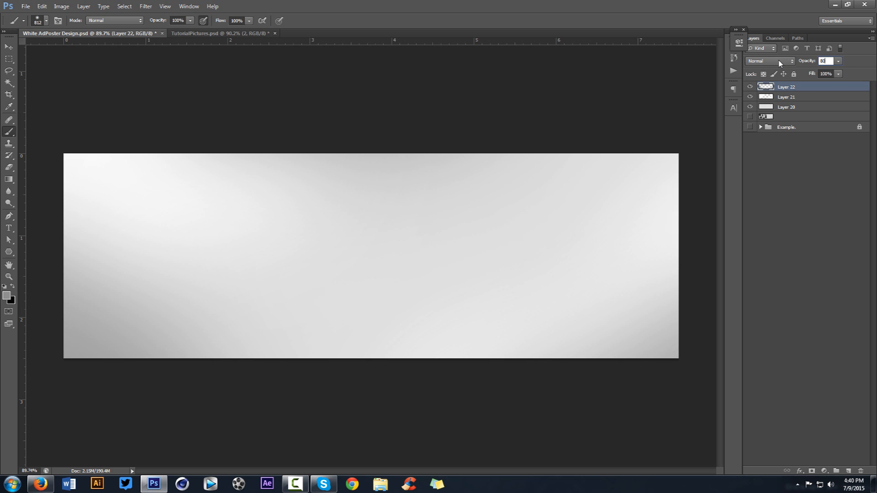
{"action": "left_click", "coordinate": [789, 174]}
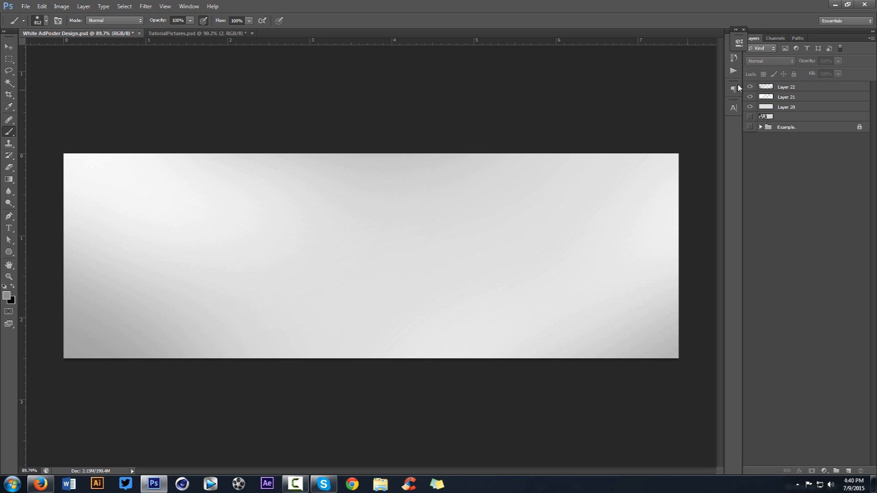
Group the light gray base, white highlight and gray shading layers and name the group Background.
{"action": "left_click", "coordinate": [812, 90]}
{"action": "left_click", "coordinate": [797, 110], "text": "shift"}
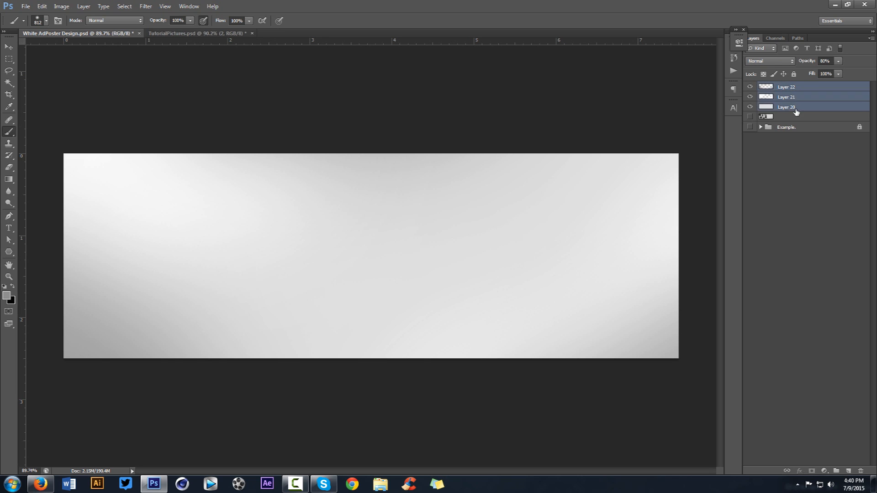
{"action": "key", "text": "ctrl+g"}
{"action": "double_click", "coordinate": [788, 89]}
{"action": "type", "text": "Eackground"}
{"action": "key", "text": "Return"}
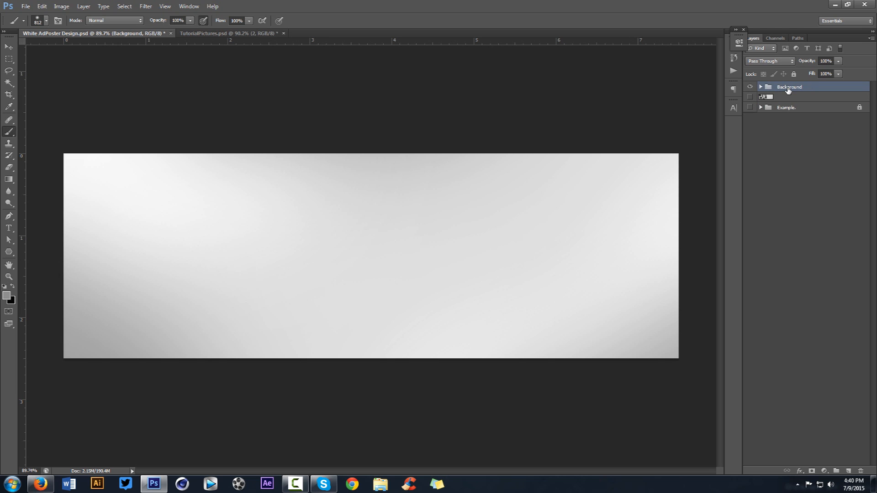
Hide the Background group, show the finished poster layer as a reference, and add a new layer on top.
{"action": "key", "text": "v"}
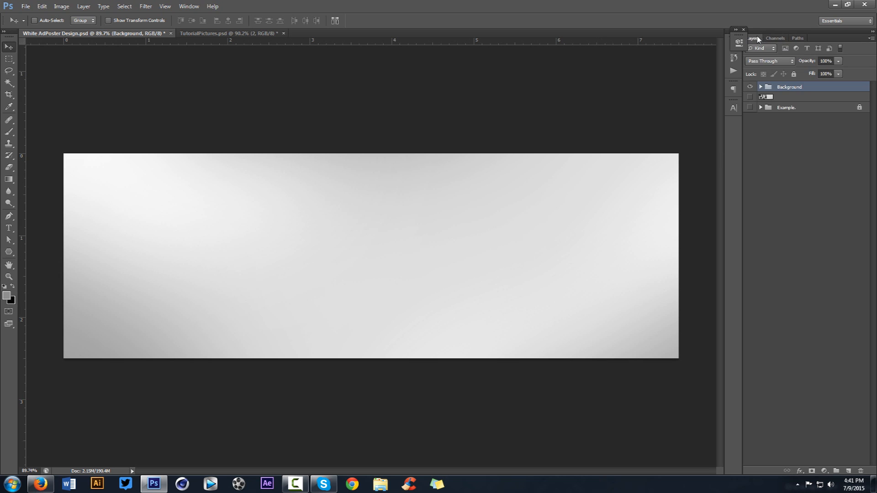
{"action": "left_click", "coordinate": [751, 86]}
{"action": "left_click", "coordinate": [750, 97]}
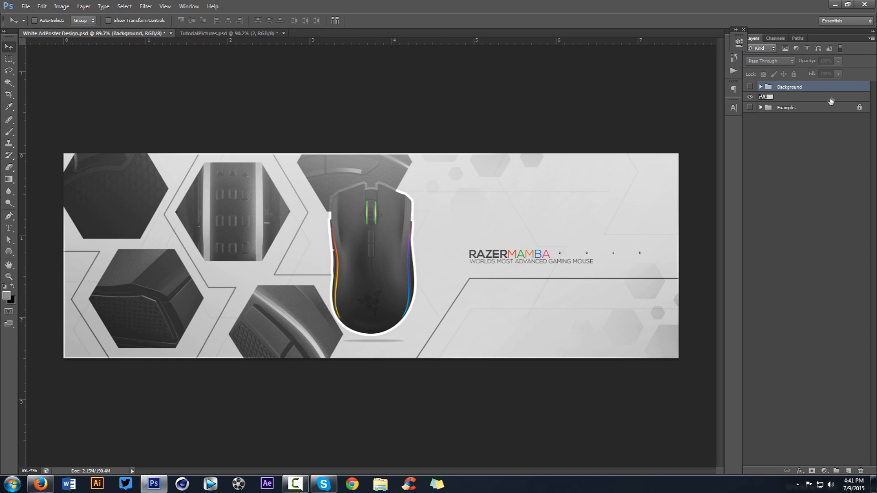
{"action": "left_click", "coordinate": [848, 472]}
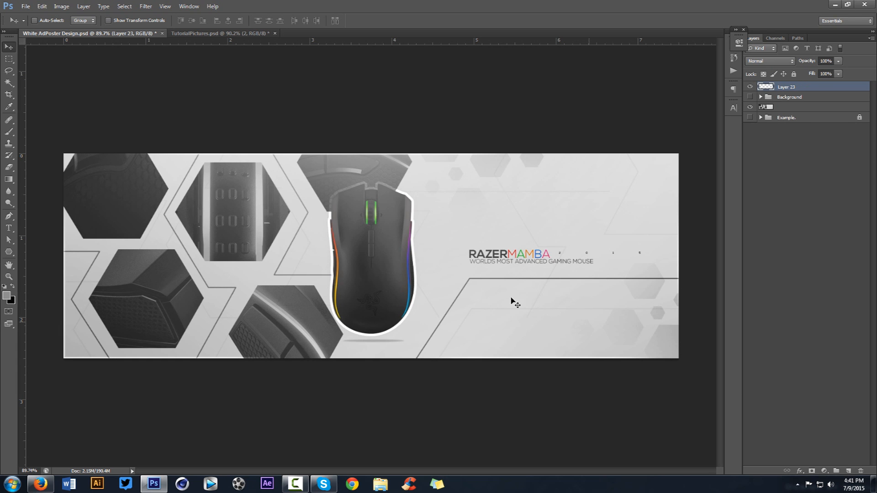
Trace a closed six-point path with the Pen tool around the hexagon containing the scroll-strip image near the poster's upper left.
{"action": "key", "text": "p"}
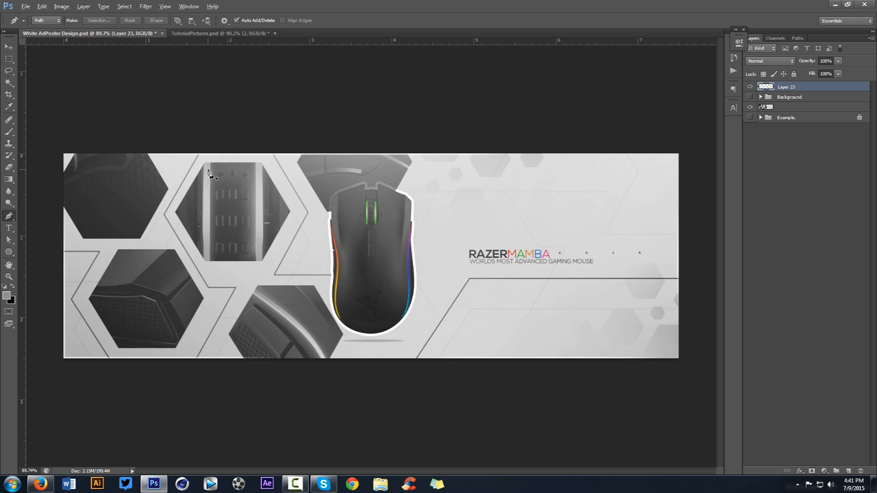
{"action": "scroll", "coordinate": [208, 172], "scroll_direction": "up", "scroll_amount": 5}
{"action": "left_click", "coordinate": [186, 149]}
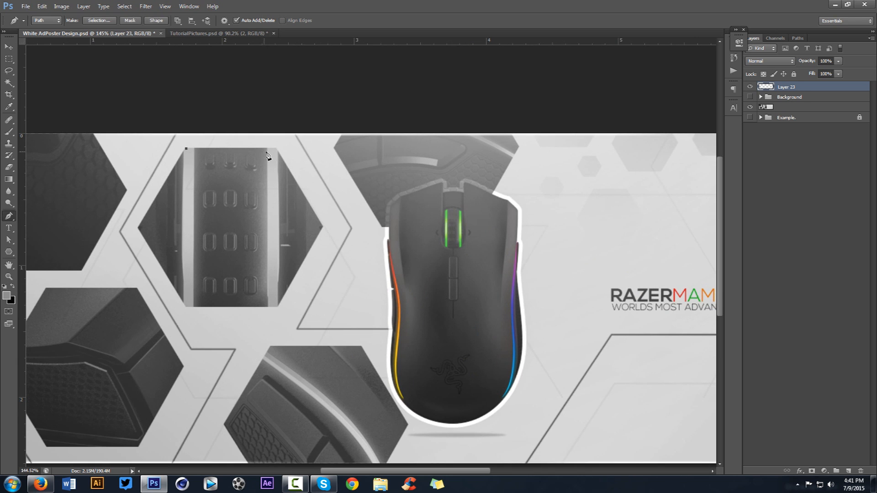
{"action": "left_click", "coordinate": [275, 149]}
{"action": "left_click", "coordinate": [323, 227]}
{"action": "left_click", "coordinate": [278, 307]}
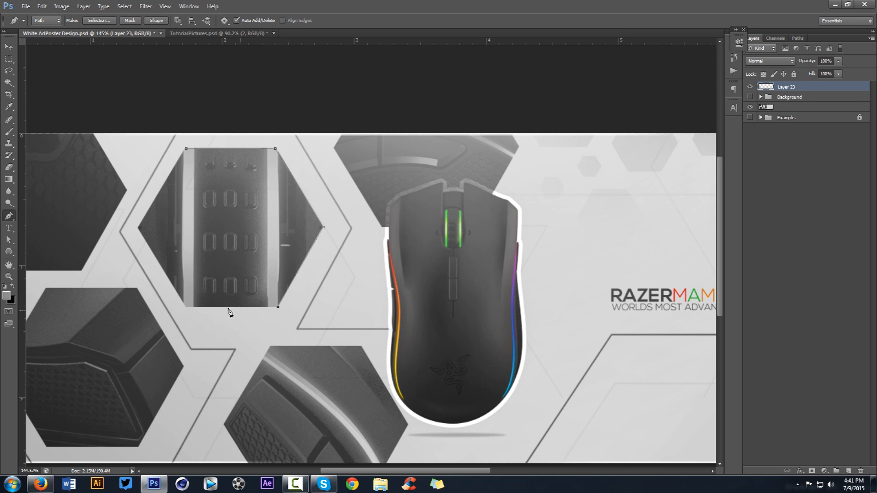
{"action": "left_click", "coordinate": [186, 307]}
{"action": "left_click", "coordinate": [138, 229]}
{"action": "left_click", "coordinate": [185, 149]}
{"action": "right_click", "coordinate": [783, 87]}
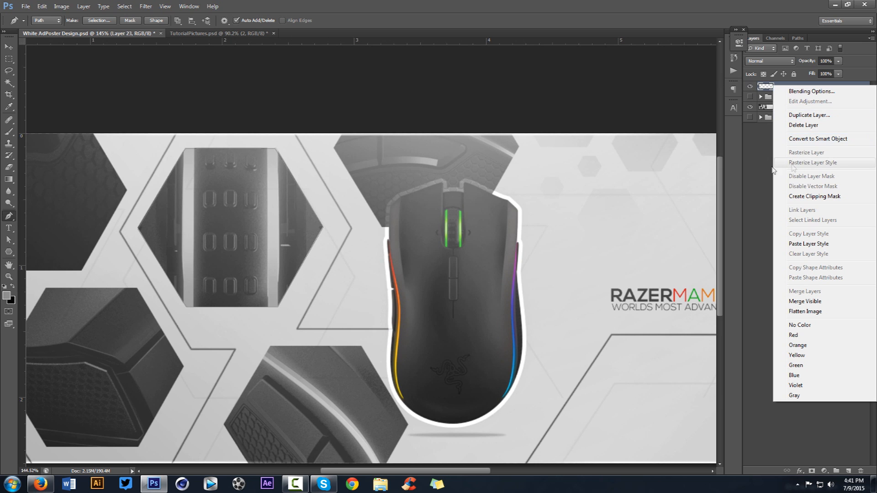
{"action": "left_click", "coordinate": [802, 39]}
{"action": "left_click", "coordinate": [785, 97]}
{"action": "left_click", "coordinate": [797, 39]}
{"action": "left_click", "coordinate": [795, 105]}
{"action": "left_click", "coordinate": [754, 38]}
Delete the empty layer above the Background group.
{"action": "left_click", "coordinate": [790, 88]}
{"action": "left_click_drag", "start_coordinate": [795, 86], "coordinate": [861, 471]}
{"action": "key", "text": "v"}
{"action": "key", "text": "ctrl+0"}
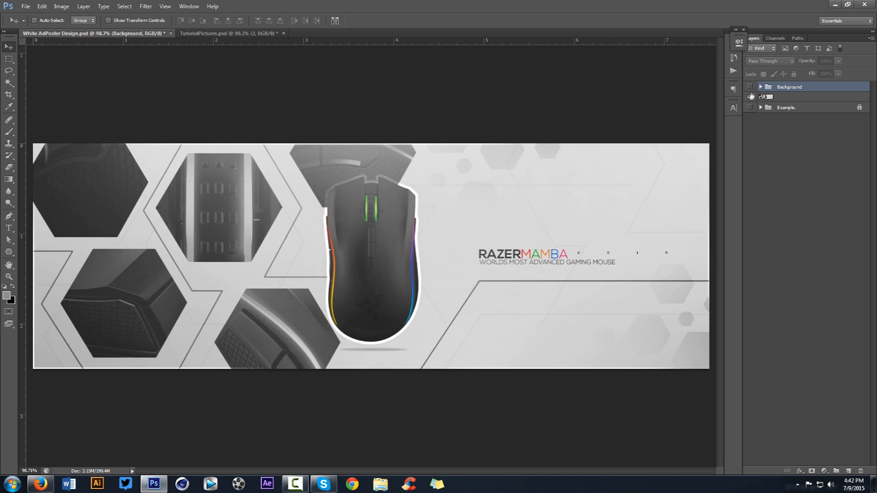
Show the Background group again and select the traced hexagon path.
{"action": "left_click", "coordinate": [750, 87]}
{"action": "left_click", "coordinate": [798, 38]}
{"action": "left_click", "coordinate": [776, 49]}
{"action": "left_click", "coordinate": [758, 39]}
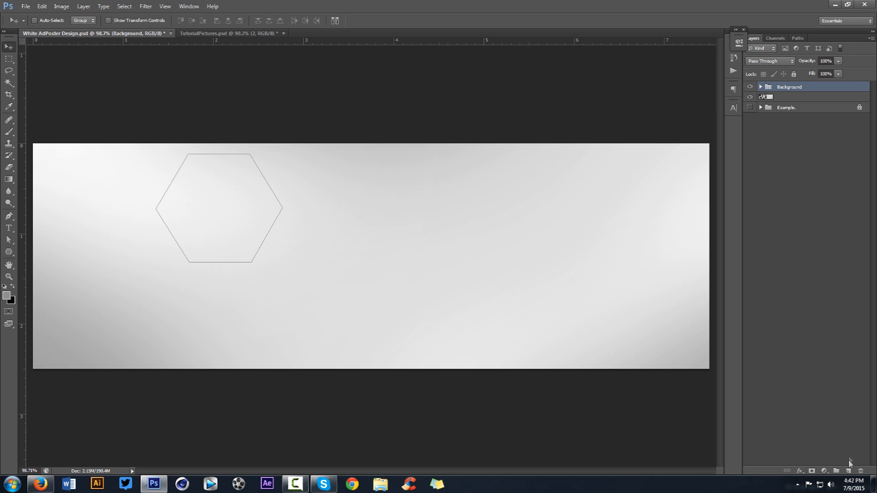
Fill the hexagon path with dark gray at 100% opacity on a new layer above the Background group and delete the path.
{"action": "left_click", "coordinate": [848, 470]}
{"action": "key", "text": "p"}
{"action": "right_click", "coordinate": [389, 217]}
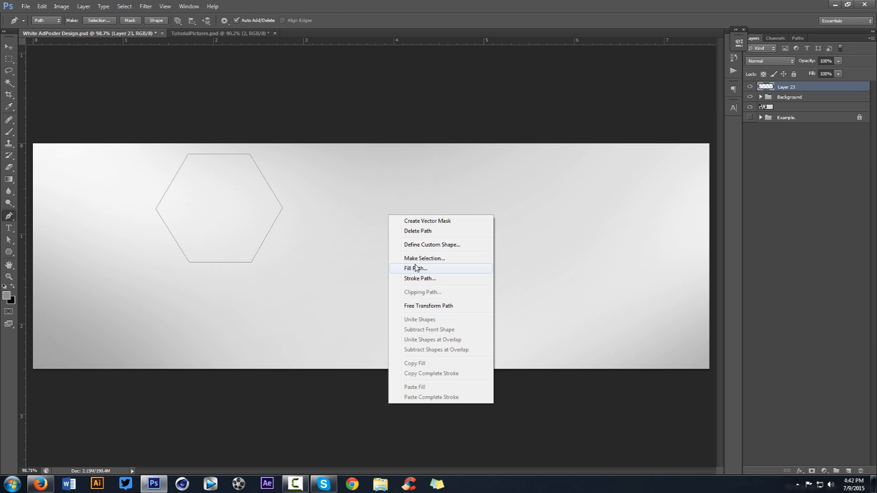
{"action": "left_click", "coordinate": [416, 268]}
{"action": "left_click", "coordinate": [438, 136]}
{"action": "left_click", "coordinate": [422, 155]}
{"action": "left_click_drag", "start_coordinate": [356, 279], "coordinate": [296, 293]}
{"action": "left_click", "coordinate": [534, 194]}
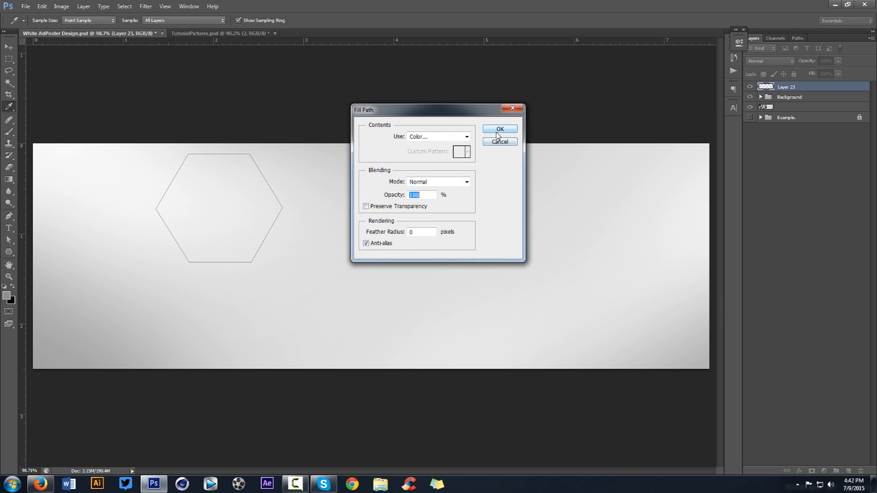
{"action": "left_click", "coordinate": [499, 129]}
{"action": "right_click", "coordinate": [488, 183]}
{"action": "left_click", "coordinate": [519, 198]}
Move the filled hexagon slightly toward the poster's upper-left corner.
{"action": "key", "text": "v"}
{"action": "left_click_drag", "start_coordinate": [366, 229], "coordinate": [347, 221]}
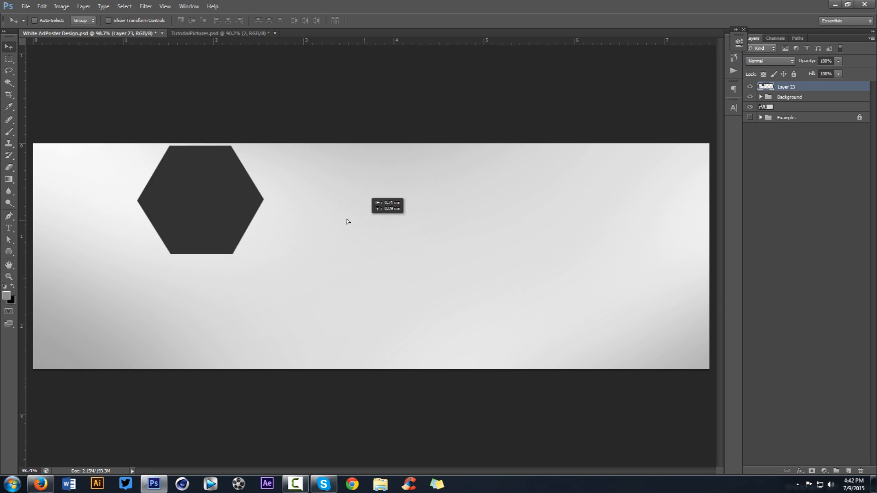
{"action": "scroll", "coordinate": [346, 217], "scroll_direction": "down", "scroll_amount": 3}
Copy the top-view mouse picture from TutorialPictures.psd into the poster, scaled down to fit whole at the canvas center.
{"action": "left_click", "coordinate": [219, 33]}
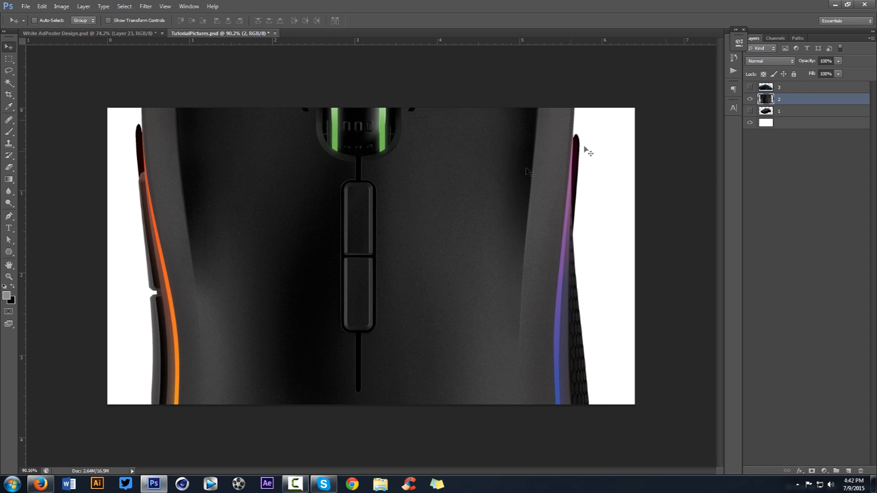
{"action": "left_click_drag", "start_coordinate": [500, 166], "coordinate": [405, 231]}
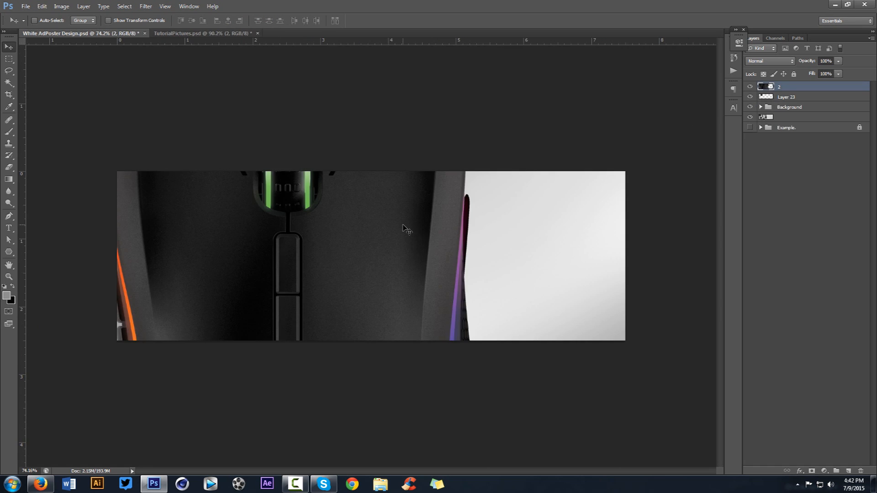
{"action": "key", "text": "ctrl+t"}
{"action": "left_click_drag", "start_coordinate": [397, 171], "coordinate": [462, 289]}
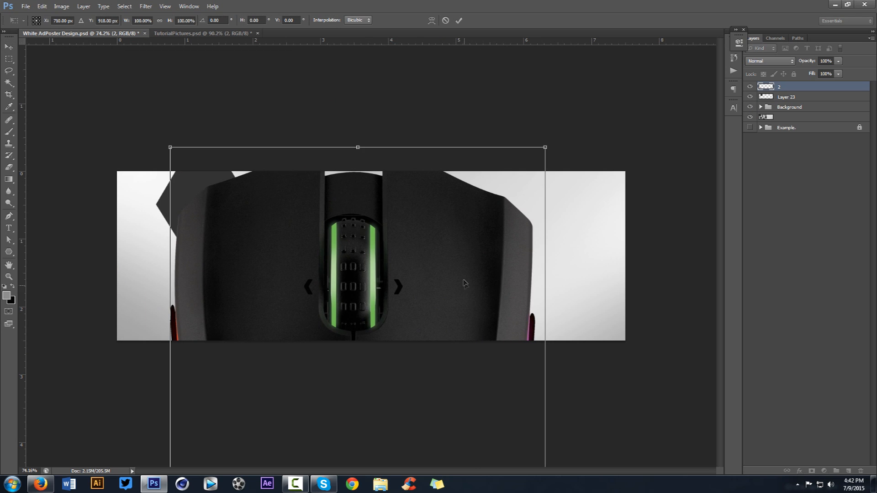
{"action": "left_click_drag", "start_coordinate": [547, 151], "coordinate": [304, 374]}
{"action": "left_click_drag", "start_coordinate": [316, 440], "coordinate": [399, 285]}
{"action": "left_click_drag", "start_coordinate": [396, 337], "coordinate": [407, 201]}
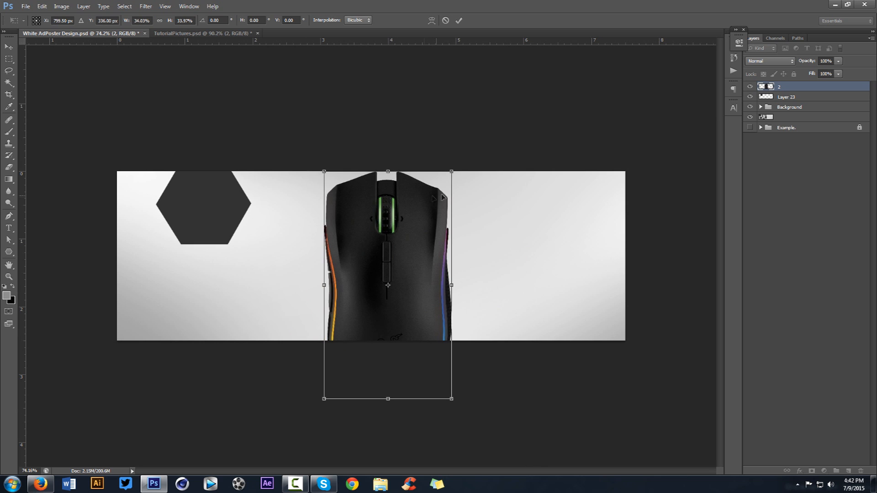
{"action": "left_click_drag", "start_coordinate": [452, 171], "coordinate": [398, 267]}
{"action": "left_click_drag", "start_coordinate": [390, 296], "coordinate": [397, 222]}
{"action": "key", "text": "Return"}
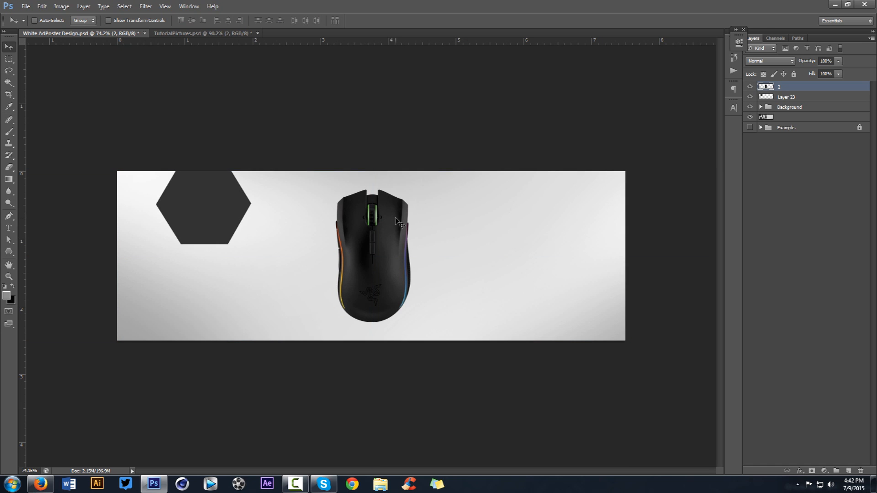
Place a vertical guide through the poster's horizontal center and hide the guides again.
{"action": "key", "text": "ctrl+semicolon"}
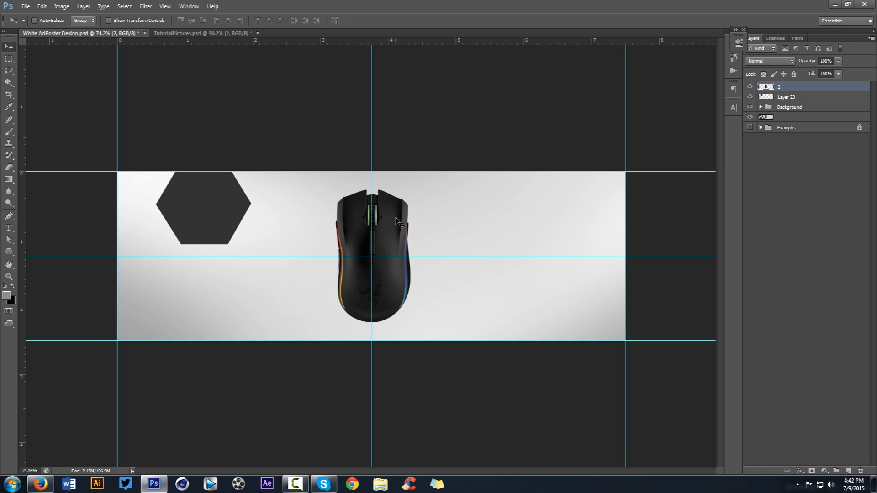
{"action": "left_click", "coordinate": [165, 7]}
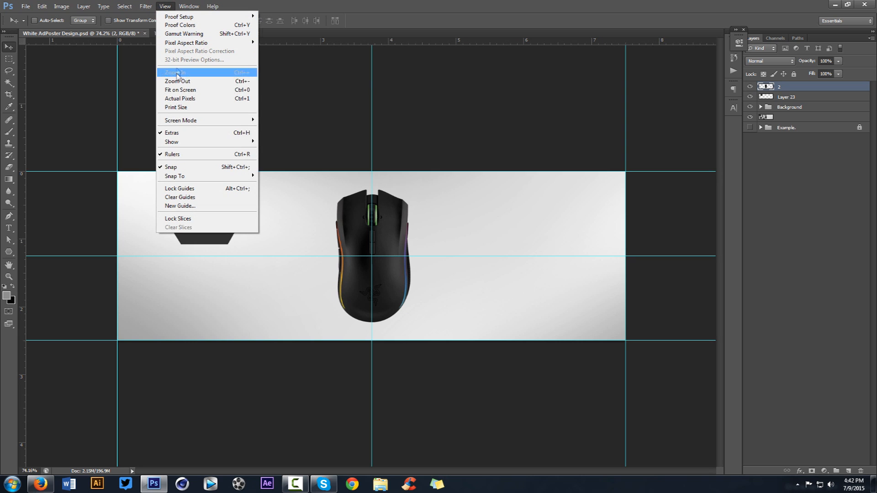
{"action": "left_click", "coordinate": [331, 183]}
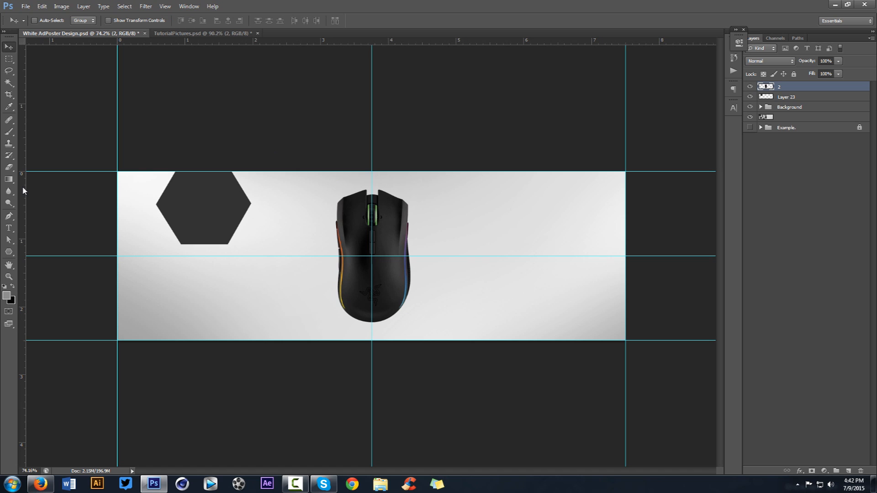
{"action": "left_click_drag", "start_coordinate": [21, 185], "coordinate": [371, 191]}
{"action": "key", "text": "ctrl+semicolon"}
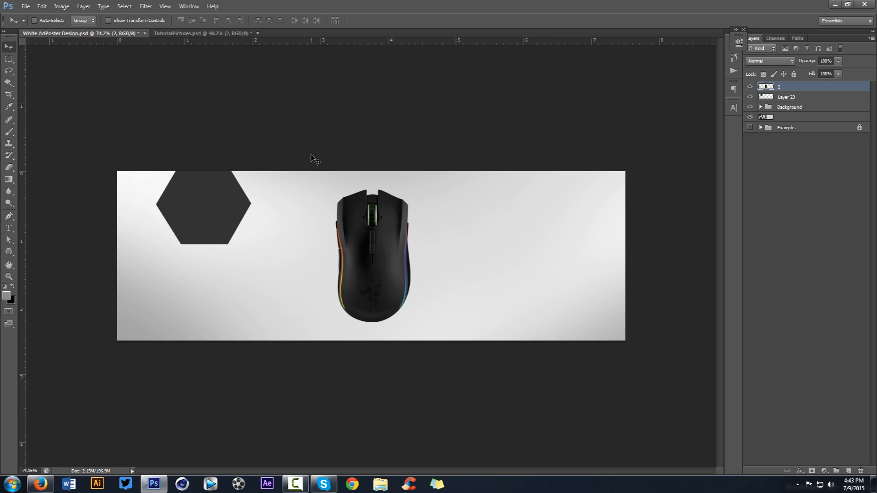
Rename the mouse layer as Focus Picture and move the hexagon close to the poster's upper-left corner.
{"action": "double_click", "coordinate": [780, 87]}
{"action": "key", "text": "Return"}
{"action": "left_click", "coordinate": [786, 97]}
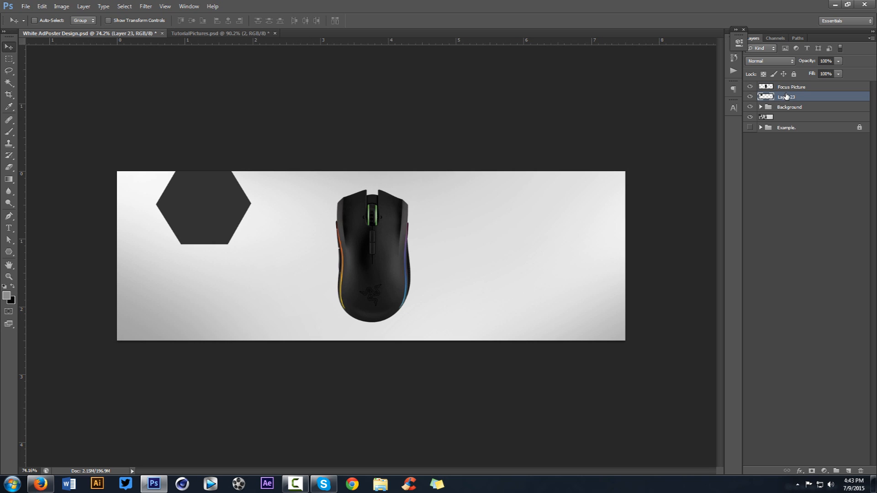
{"action": "left_click_drag", "start_coordinate": [326, 204], "coordinate": [295, 215]}
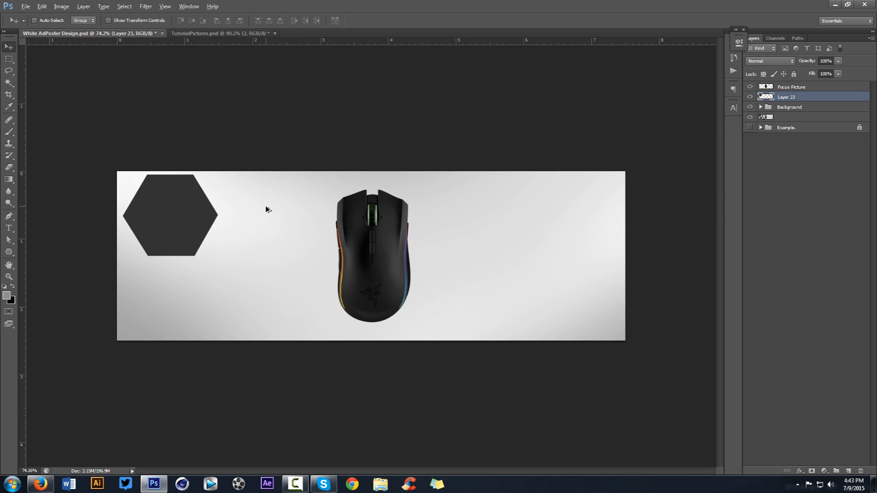
Duplicate the hexagon four times and arrange the copies in a staggered honeycomb pattern across the poster's left half, behind the mouse.
{"action": "left_click_drag", "start_coordinate": [222, 205], "coordinate": [334, 169]}
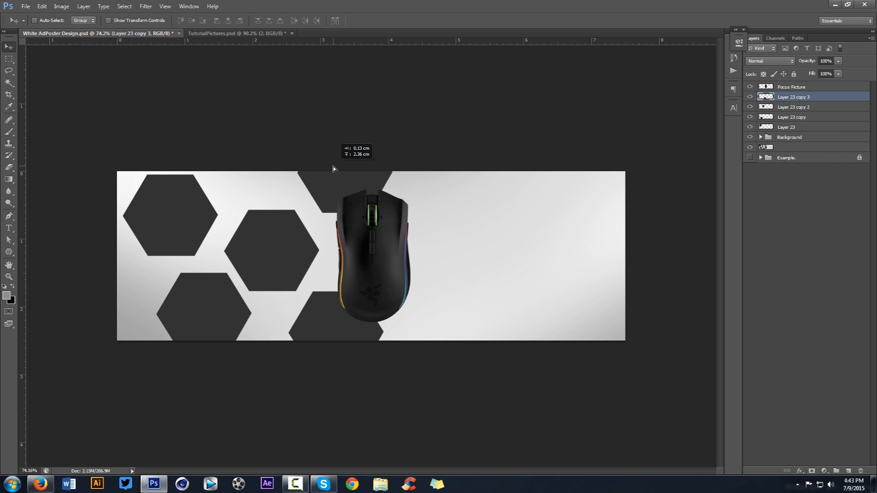
{"action": "left_click_drag", "start_coordinate": [325, 184], "coordinate": [347, 178]}
{"action": "left_click", "coordinate": [785, 109]}
{"action": "left_click_drag", "start_coordinate": [497, 165], "coordinate": [504, 143]}
{"action": "left_click", "coordinate": [793, 117]}
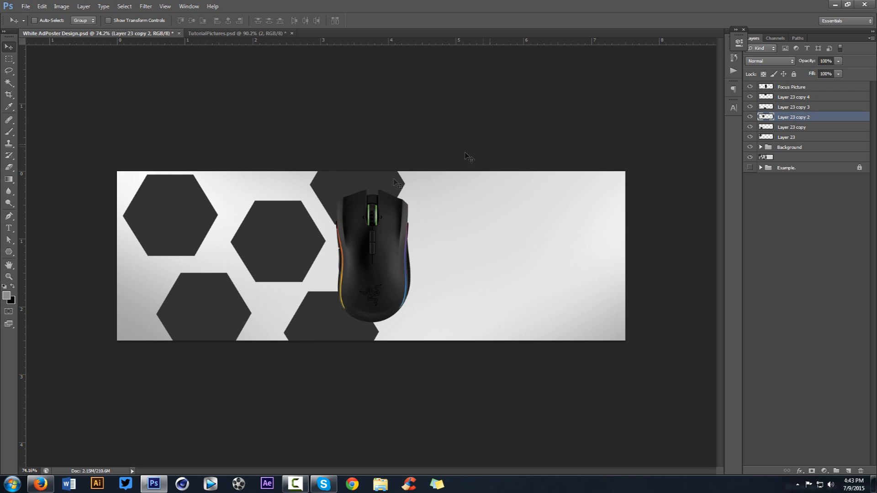
Move all five hexagon layers together slightly up and left so the outer ones run off the poster's edges.
{"action": "left_click", "coordinate": [799, 97]}
{"action": "left_click", "coordinate": [787, 137], "text": "shift"}
{"action": "left_click_drag", "start_coordinate": [482, 181], "coordinate": [475, 178]}
{"action": "left_click_drag", "start_coordinate": [393, 212], "coordinate": [394, 207]}
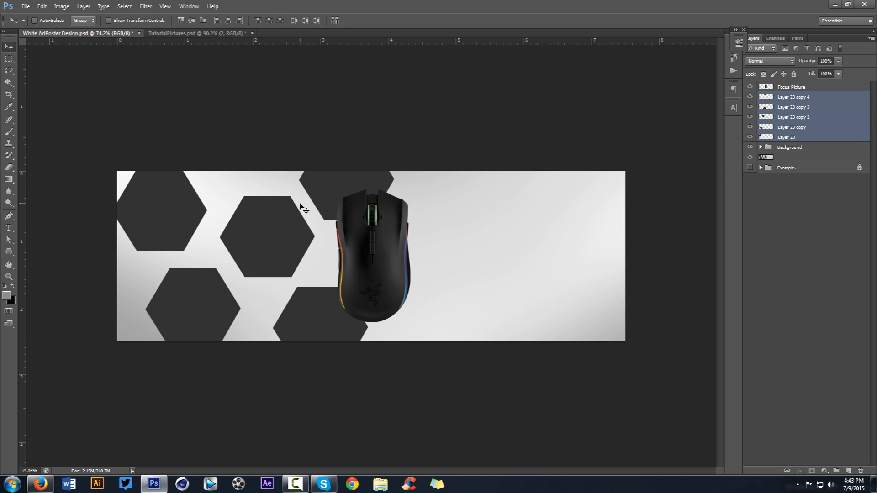
Nudge the middle hexagon slightly left and down to even out its gaps to the surrounding hexagons.
{"action": "left_click", "coordinate": [780, 109]}
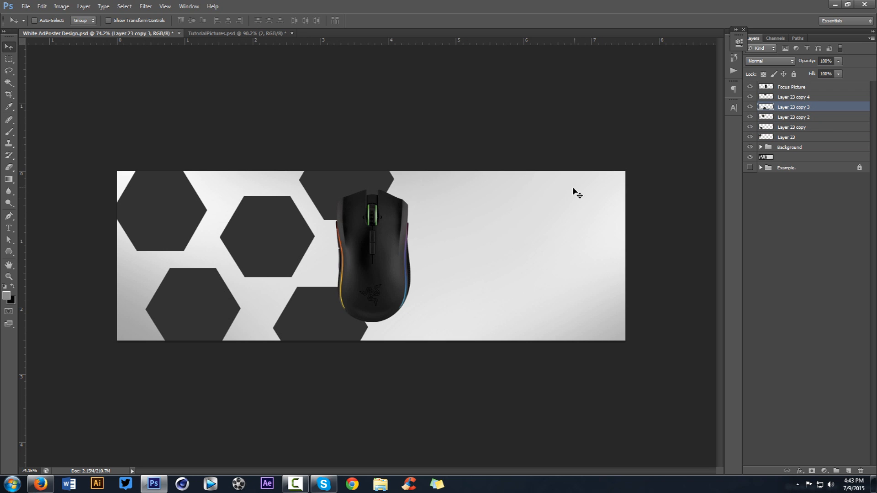
{"action": "left_click", "coordinate": [790, 120]}
{"action": "left_click_drag", "start_coordinate": [547, 162], "coordinate": [544, 164]}
{"action": "key", "text": "Left"}
{"action": "key", "text": "Left"}
{"action": "key", "text": "Left"}
{"action": "key", "text": "Left"}
{"action": "key", "text": "Left"}
{"action": "key", "text": "Left"}
{"action": "key", "text": "Down"}
{"action": "key", "text": "Down"}
{"action": "key", "text": "Down"}
{"action": "key", "text": "Down"}
{"action": "key", "text": "Down"}
{"action": "key", "text": "Down"}
{"action": "key", "text": "Up"}
{"action": "key", "text": "Up"}
{"action": "key", "text": "Up"}
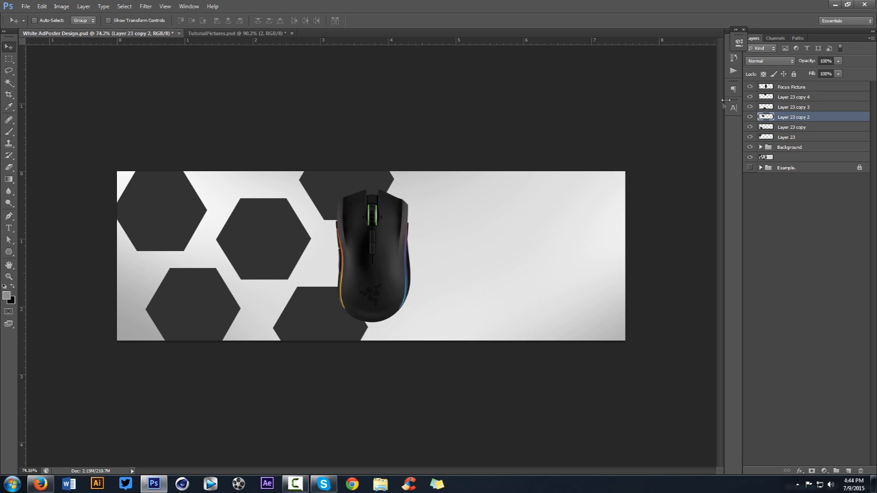
Hide the five hexagon layers, add a new layer above them, and show the guides.
{"action": "left_click_drag", "start_coordinate": [750, 97], "coordinate": [750, 137]}
{"action": "left_click", "coordinate": [795, 97]}
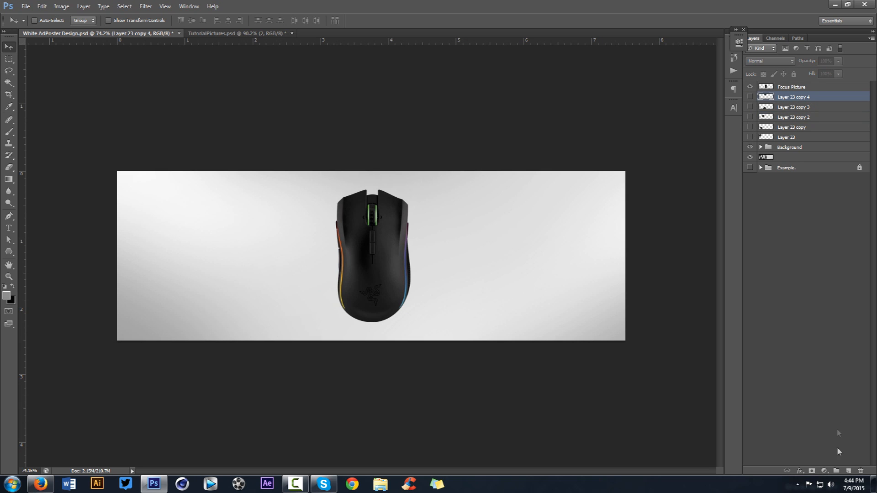
{"action": "left_click", "coordinate": [848, 471]}
{"action": "key", "text": "p"}
{"action": "key", "text": "ctrl+semicolon"}
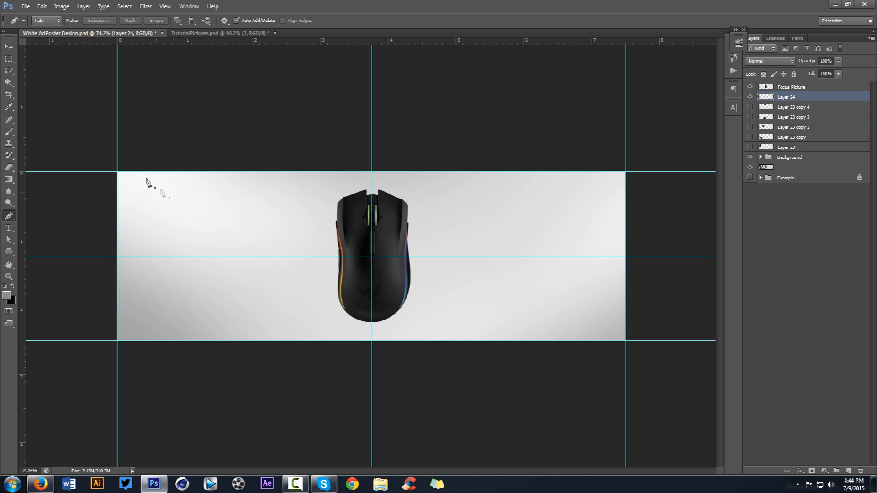
Trace a triangle between the poster's top-left corner, center and top midpoint, fill it with dark gray, and delete the path.
{"action": "left_click", "coordinate": [118, 171]}
{"action": "left_click", "coordinate": [372, 257]}
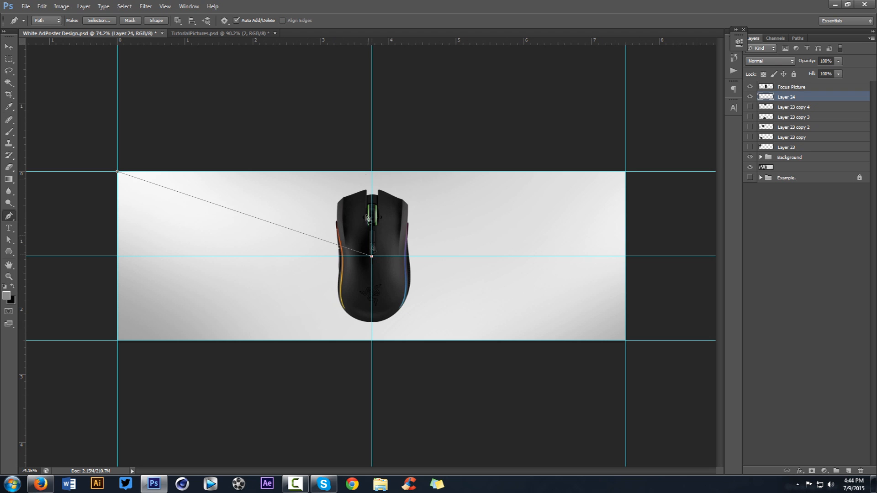
{"action": "left_click", "coordinate": [372, 173]}
{"action": "left_click", "coordinate": [118, 172]}
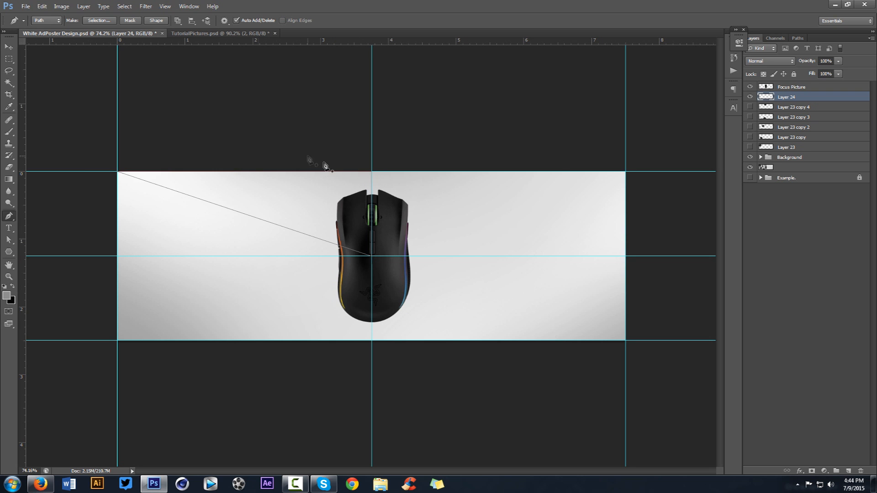
{"action": "right_click", "coordinate": [346, 200]}
{"action": "left_click", "coordinate": [371, 253]}
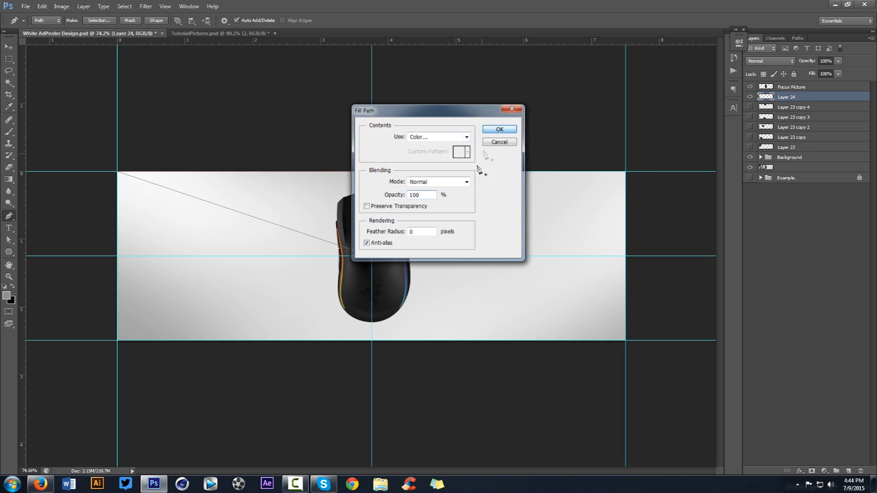
{"action": "key", "text": "Return"}
{"action": "right_click", "coordinate": [486, 212]}
{"action": "left_click", "coordinate": [497, 221]}
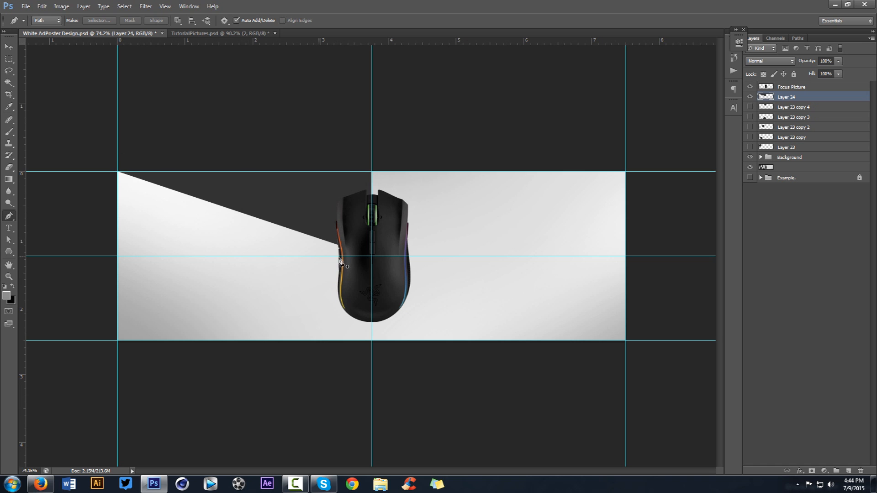
Try tracing a triangular path between the poster's center, left-edge midpoint and top-left corner, and delete it.
{"action": "left_click", "coordinate": [372, 256]}
{"action": "left_click", "coordinate": [117, 256]}
{"action": "left_click", "coordinate": [117, 171]}
{"action": "left_click", "coordinate": [372, 255]}
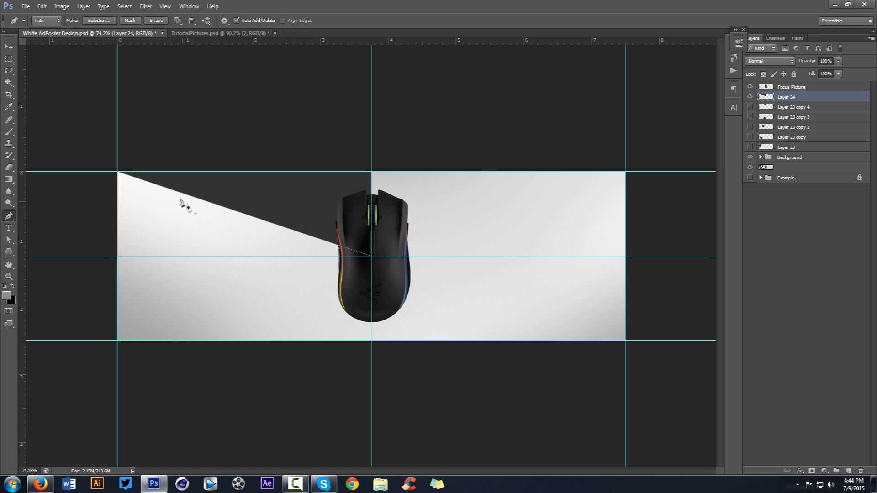
{"action": "right_click", "coordinate": [172, 232]}
{"action": "right_click", "coordinate": [181, 211]}
{"action": "left_click", "coordinate": [211, 227]}
Try tracing a closed path from the top-left corner to the center and around outside the canvas's lower left, and delete it.
{"action": "left_click", "coordinate": [118, 172]}
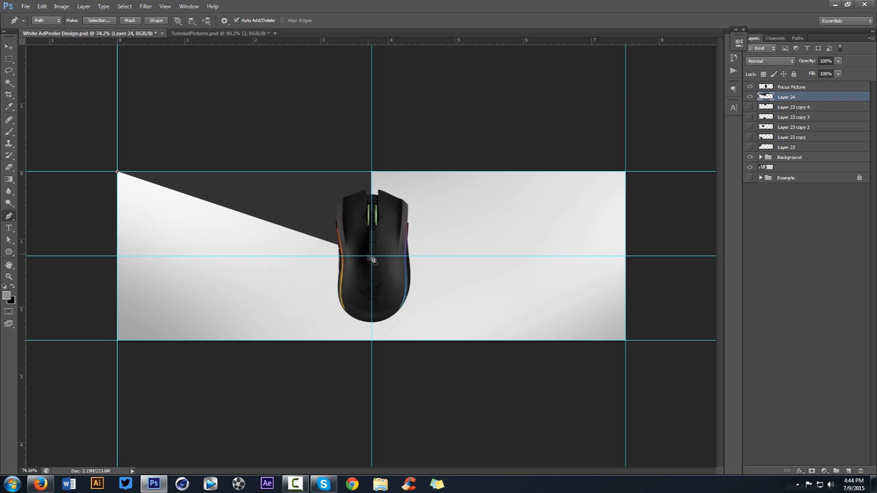
{"action": "left_click_drag", "start_coordinate": [372, 256], "coordinate": [168, 369]}
{"action": "left_click", "coordinate": [77, 371]}
{"action": "left_click", "coordinate": [83, 201]}
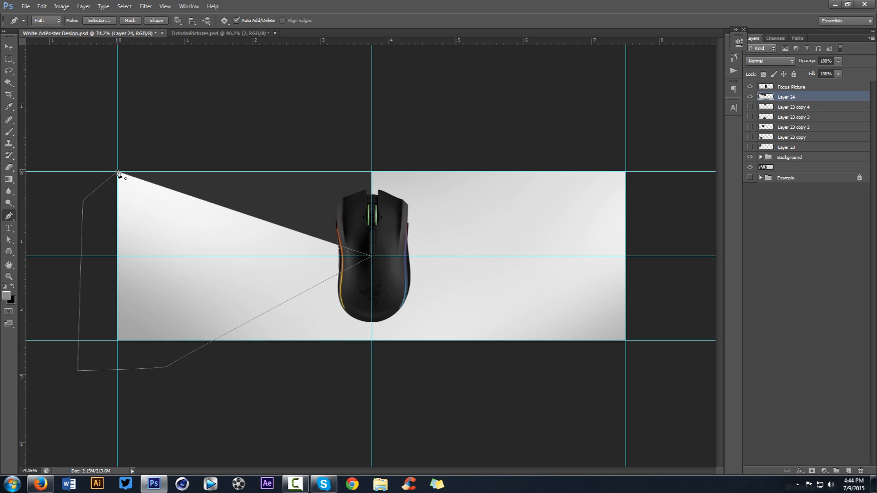
{"action": "left_click", "coordinate": [118, 172]}
{"action": "right_click", "coordinate": [284, 195]}
{"action": "left_click", "coordinate": [297, 216]}
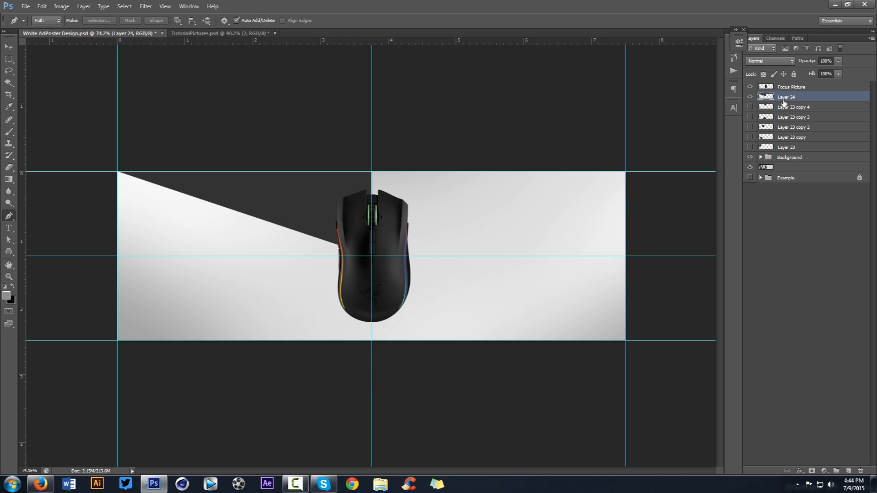
Delete the triangle layer, hide the guides, and show the five hexagon layers again.
{"action": "key", "text": "Delete"}
{"action": "key", "text": "ctrl+semicolon"}
{"action": "left_click_drag", "start_coordinate": [750, 97], "coordinate": [751, 137]}
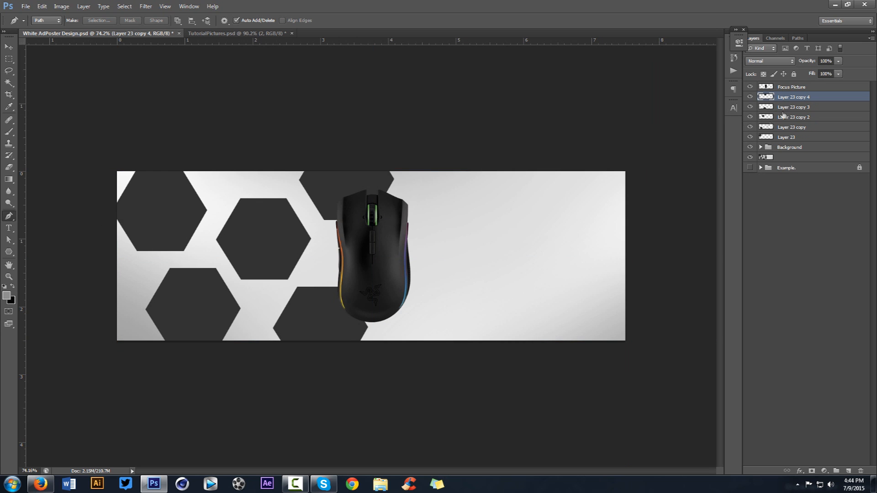
Rename the five hexagon layers as 1, 2, 3, 4 and 5 from the lowest to the uppermost.
{"action": "double_click", "coordinate": [785, 137]}
{"action": "type", "text": "1"}
{"action": "double_click", "coordinate": [788, 127]}
{"action": "type", "text": "2"}
{"action": "double_click", "coordinate": [790, 118]}
{"action": "type", "text": "3"}
{"action": "double_click", "coordinate": [791, 108]}
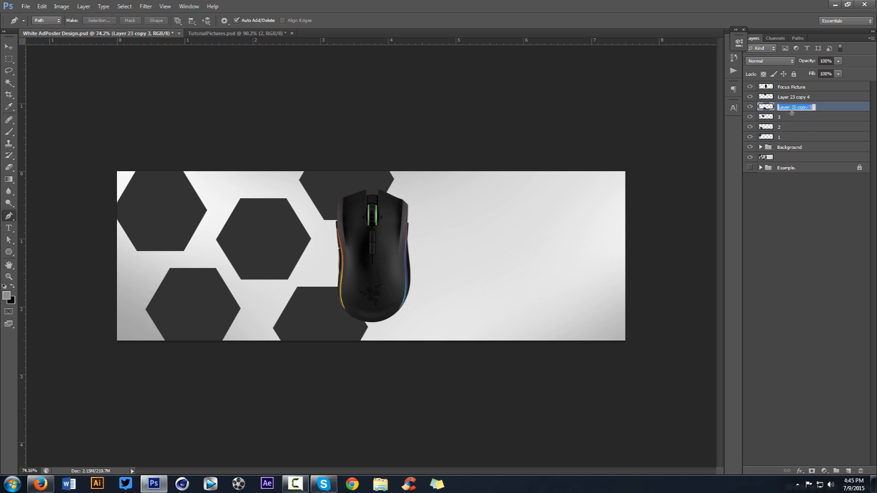
{"action": "type", "text": "4"}
{"action": "double_click", "coordinate": [794, 97]}
{"action": "type", "text": "5"}
{"action": "left_click", "coordinate": [777, 183]}
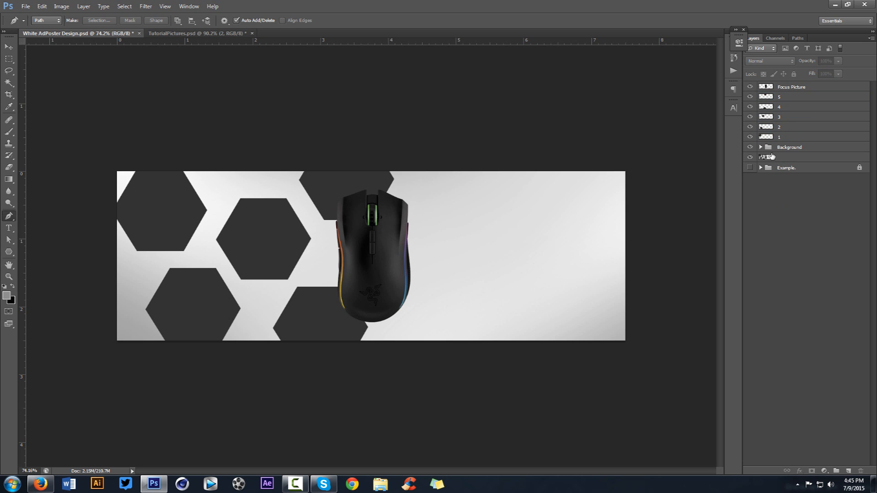
Copy the mouse picture on layer 1 of TutorialPictures.psd into the poster, directly above hexagon layer 1.
{"action": "left_click", "coordinate": [787, 137]}
{"action": "left_click", "coordinate": [199, 33]}
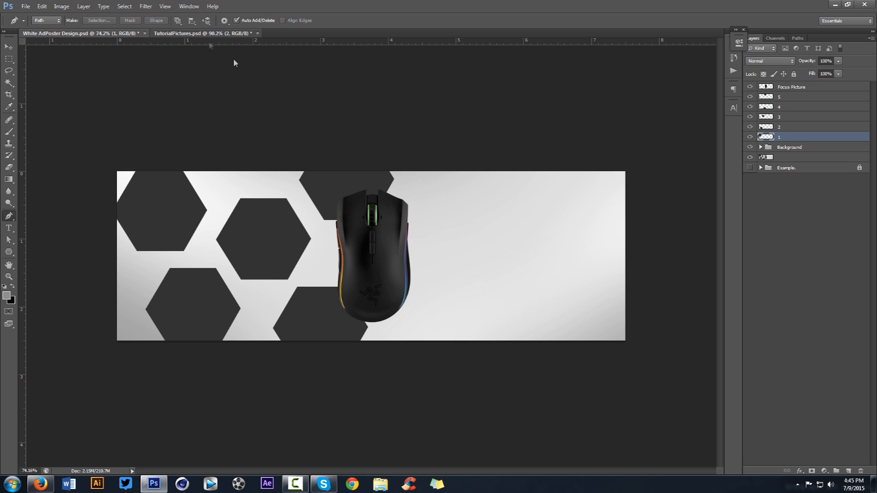
{"action": "key", "text": "v"}
{"action": "left_click", "coordinate": [750, 99]}
{"action": "left_click", "coordinate": [772, 111]}
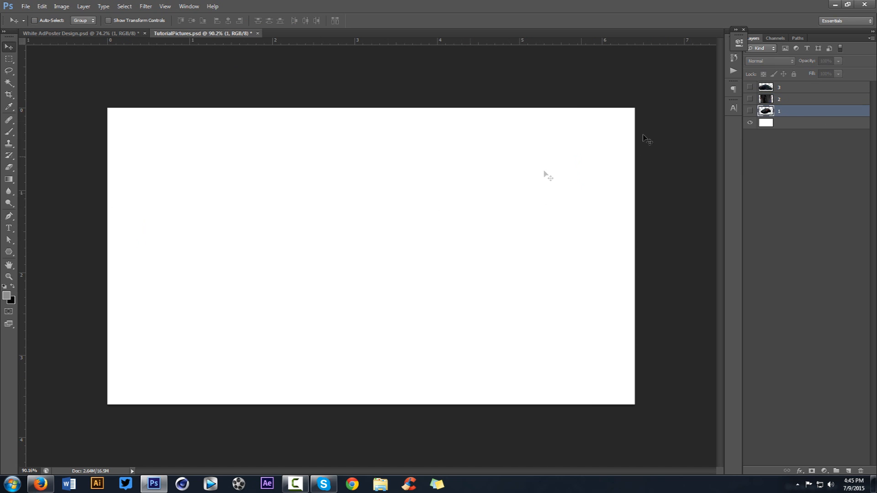
{"action": "left_click", "coordinate": [750, 111]}
{"action": "left_click_drag", "start_coordinate": [225, 127], "coordinate": [274, 234]}
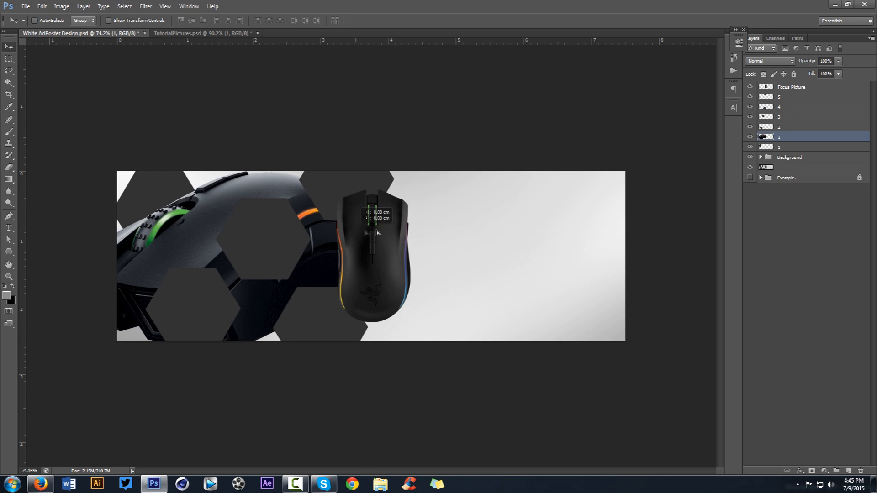
Place the mouse picture layer directly above hexagon layer 2, set its opacity to 41%, and position its front grille over that hexagon.
{"action": "left_click_drag", "start_coordinate": [794, 137], "coordinate": [793, 124]}
{"action": "left_click_drag", "start_coordinate": [351, 246], "coordinate": [318, 236]}
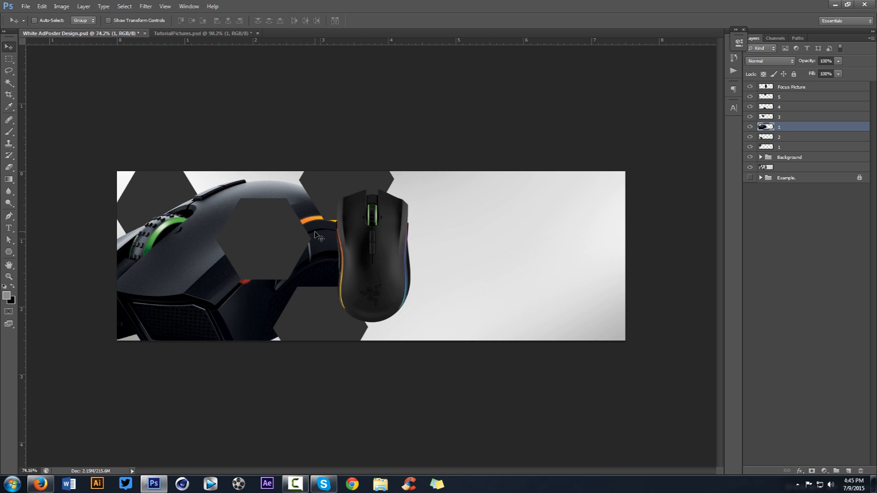
{"action": "left_click", "coordinate": [838, 62]}
{"action": "left_click_drag", "start_coordinate": [812, 71], "coordinate": [811, 74]}
{"action": "left_click_drag", "start_coordinate": [356, 207], "coordinate": [263, 270]}
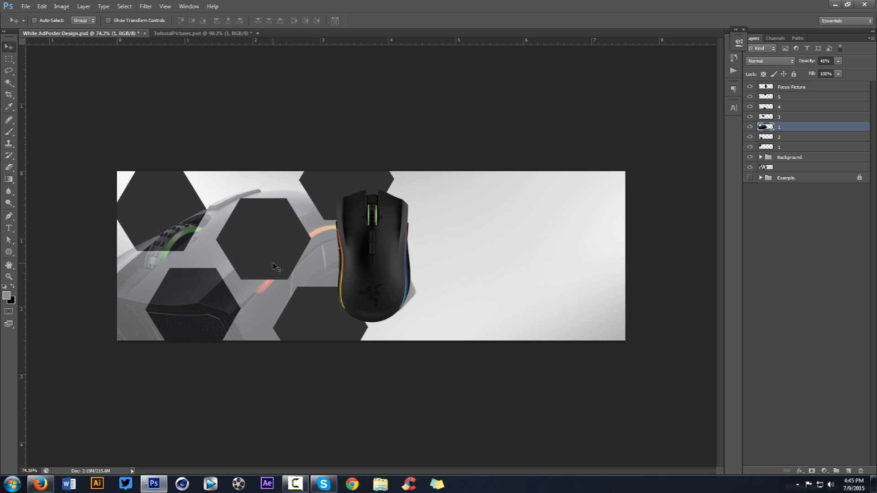
{"action": "left_click_drag", "start_coordinate": [260, 311], "coordinate": [258, 295]}
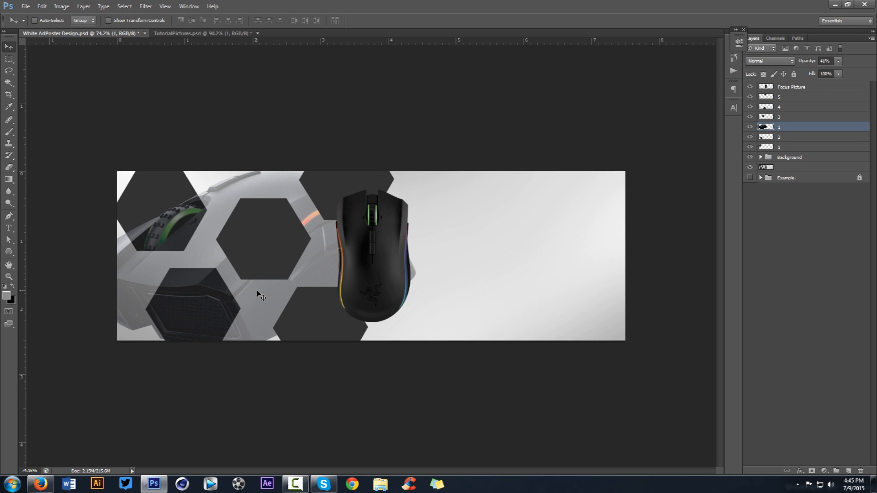
{"action": "mouse_move", "coordinate": [254, 291]}
{"action": "left_mouse_down"}
{"action": "mouse_move", "coordinate": [242, 277]}
{"action": "mouse_move", "coordinate": [252, 291]}
{"action": "left_mouse_up"}
Trim the faded mouse picture to the outline of hexagon 2 by deleting everything outside it, and clear the selection.
{"action": "left_click", "coordinate": [768, 139], "text": "ctrl"}
{"action": "key", "text": "m"}
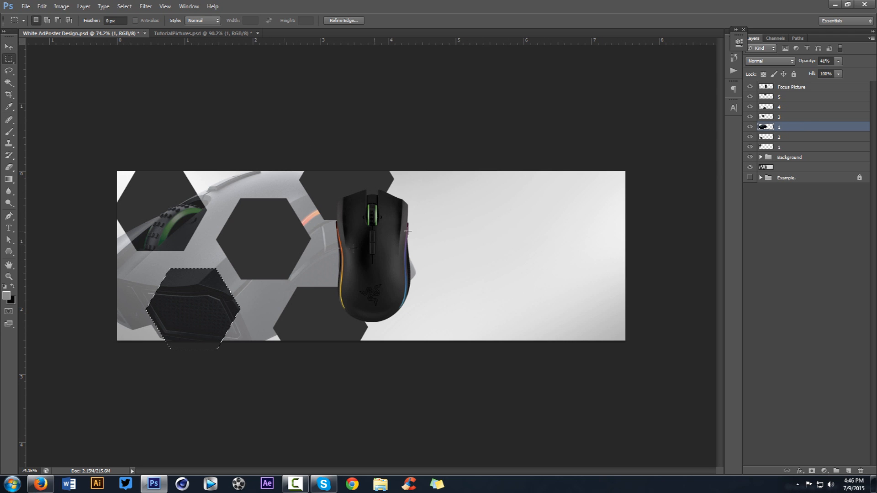
{"action": "right_click", "coordinate": [452, 213]}
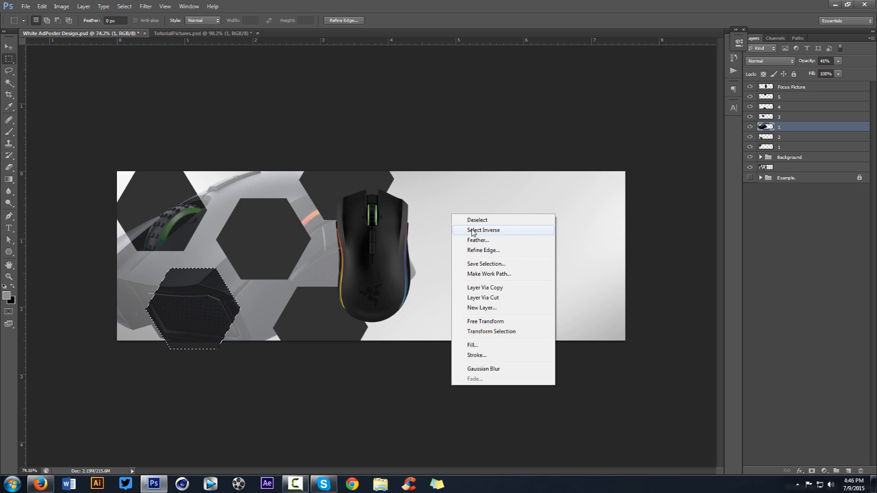
{"action": "left_click", "coordinate": [491, 231]}
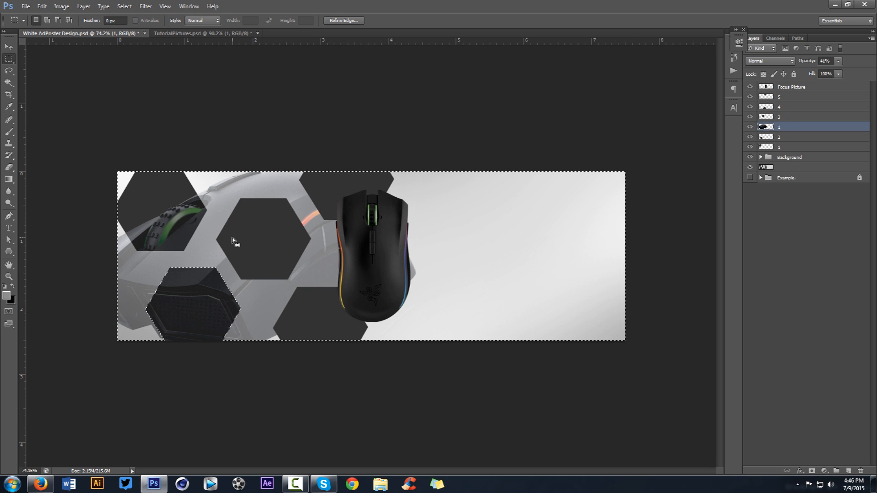
{"action": "key", "text": "Delete"}
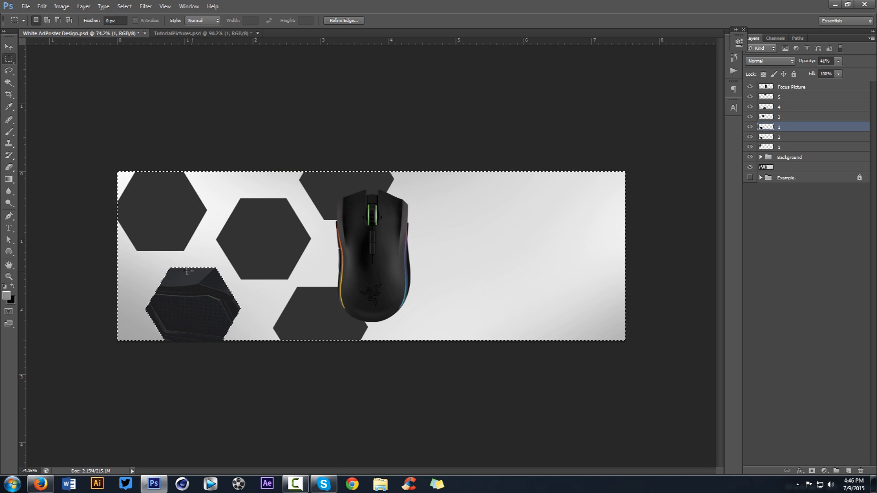
{"action": "key", "text": "ctrl+d"}
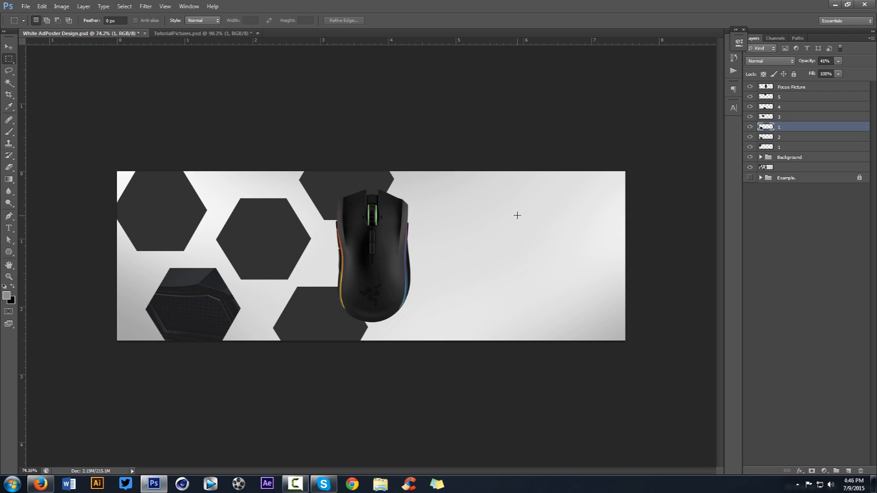
Hide hexagon layer 2, rename the trimmed picture layer as Picture 2 and restore its opacity to 100%.
{"action": "left_click", "coordinate": [750, 137]}
{"action": "double_click", "coordinate": [780, 127]}
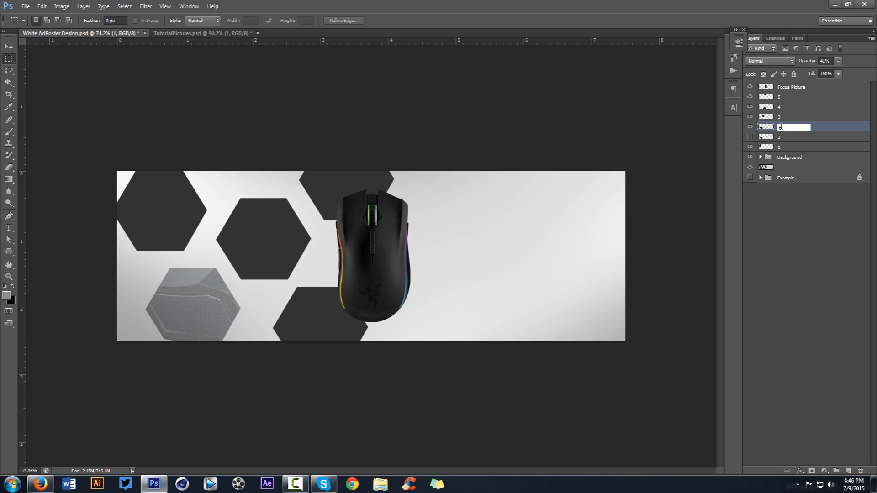
{"action": "type", "text": "Picture 2"}
{"action": "key", "text": "Return"}
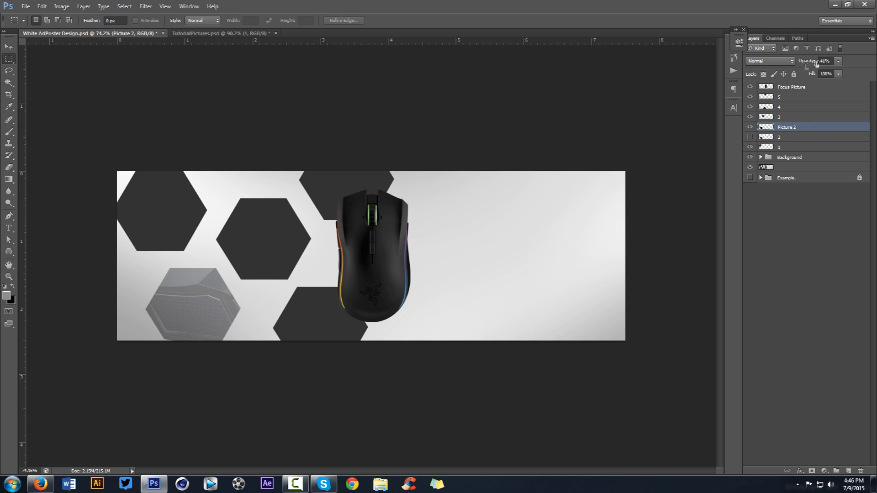
{"action": "left_click_drag", "start_coordinate": [838, 73], "coordinate": [865, 72]}
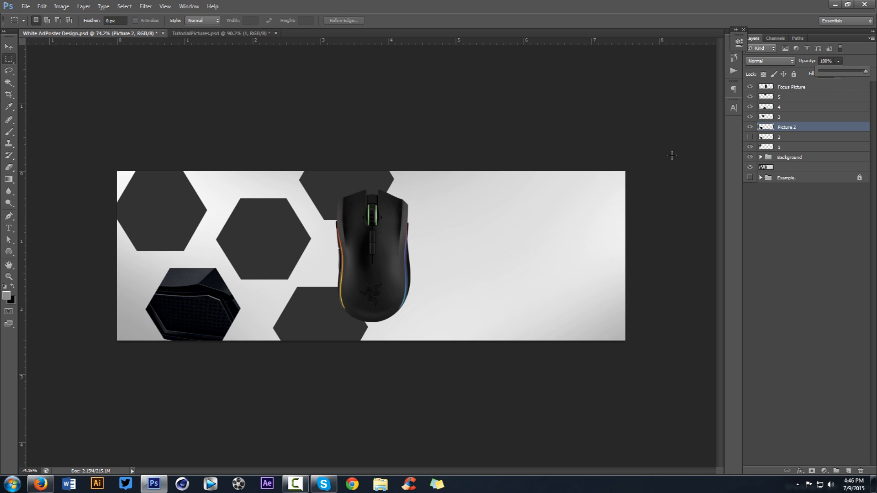
Copy the mouse picture on layer 1 of TutorialPictures.psd above hexagon layer 1, positioning its side over that hexagon at 38% opacity.
{"action": "key", "text": "v"}
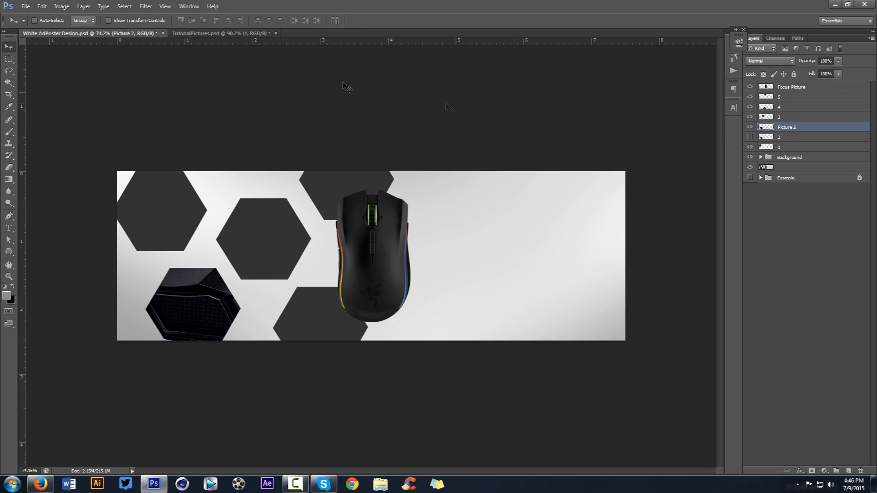
{"action": "left_click", "coordinate": [798, 118]}
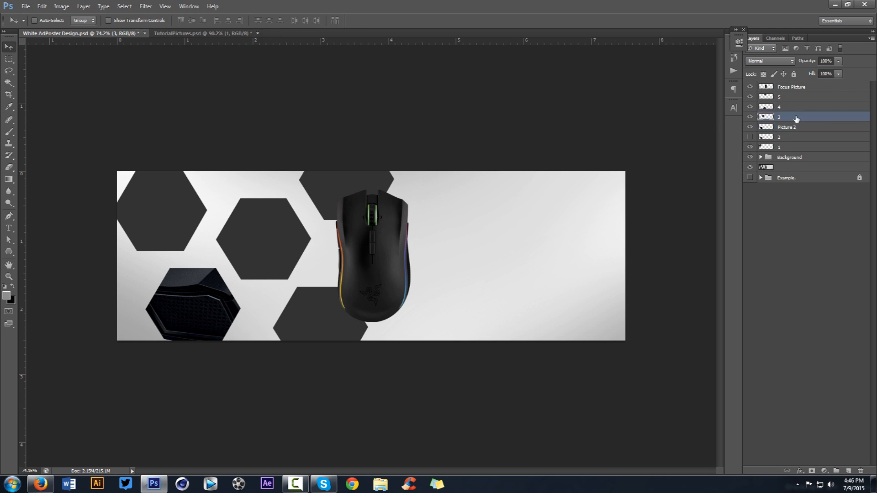
{"action": "left_click", "coordinate": [795, 146]}
{"action": "left_click", "coordinate": [201, 33]}
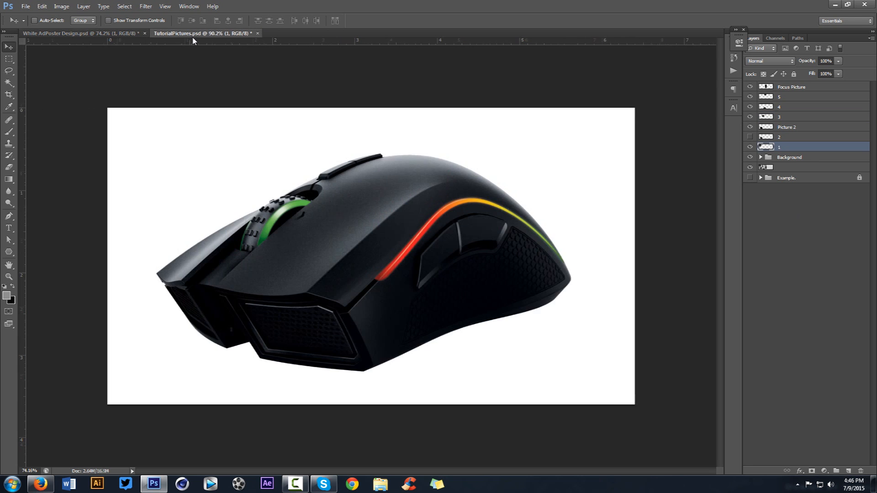
{"action": "left_click_drag", "start_coordinate": [473, 227], "coordinate": [246, 180]}
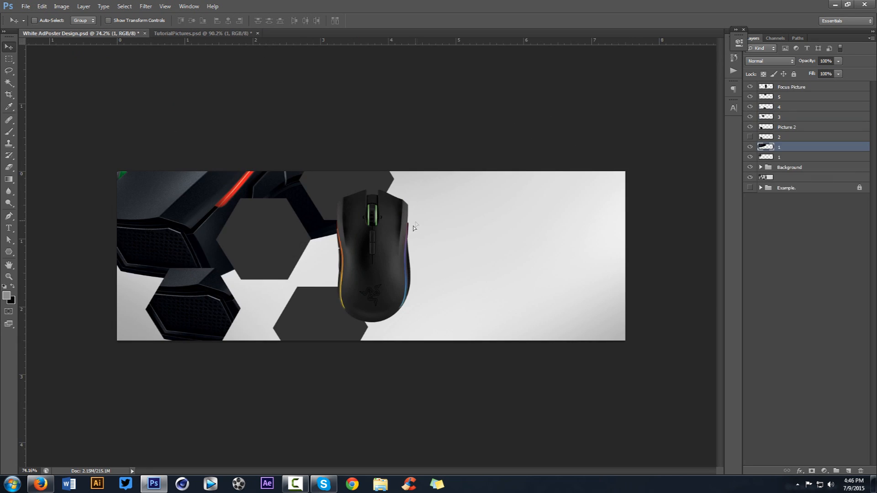
{"action": "left_click", "coordinate": [838, 62]}
{"action": "left_click_drag", "start_coordinate": [837, 72], "coordinate": [809, 73]}
{"action": "left_click_drag", "start_coordinate": [474, 244], "coordinate": [388, 237]}
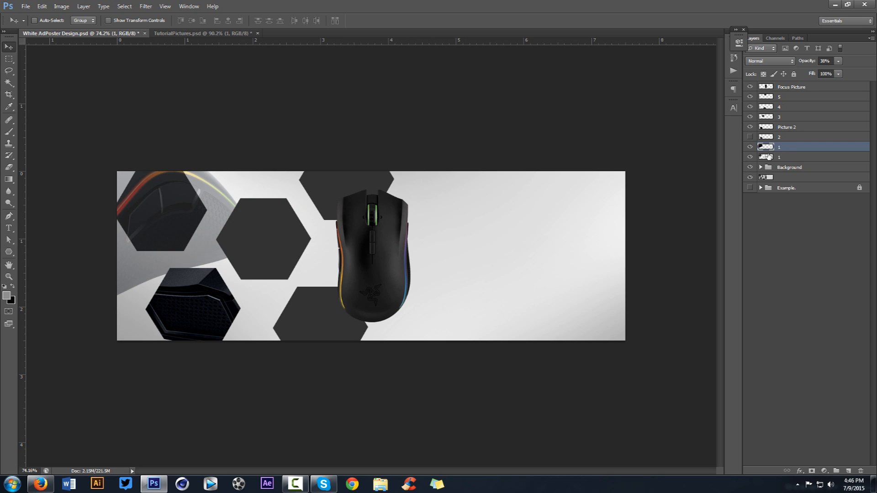
Trim the faded picture to hexagon 1's outline and show it at 100% opacity with hexagon layer 1 hidden.
{"action": "left_click", "coordinate": [767, 157], "text": "ctrl"}
{"action": "key", "text": "m"}
{"action": "right_click", "coordinate": [488, 208]}
{"action": "left_click", "coordinate": [511, 225]}
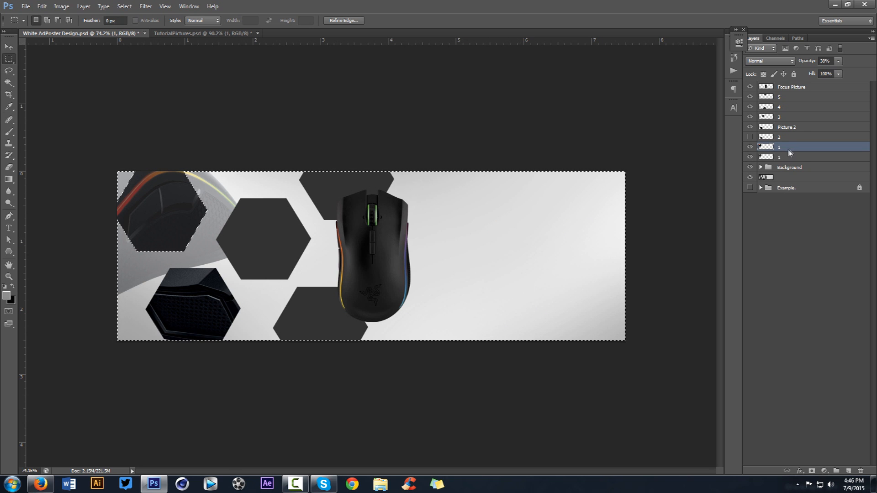
{"action": "key", "text": "Delete"}
{"action": "key", "text": "ctrl+d"}
{"action": "left_click", "coordinate": [750, 157]}
{"action": "left_click", "coordinate": [839, 61]}
Copy the side-view picture on layer 3 of TutorialPictures.psd above hexagon layer 3, positioning its honeycomb grip over that hexagon at 48% opacity.
{"action": "left_click", "coordinate": [789, 140]}
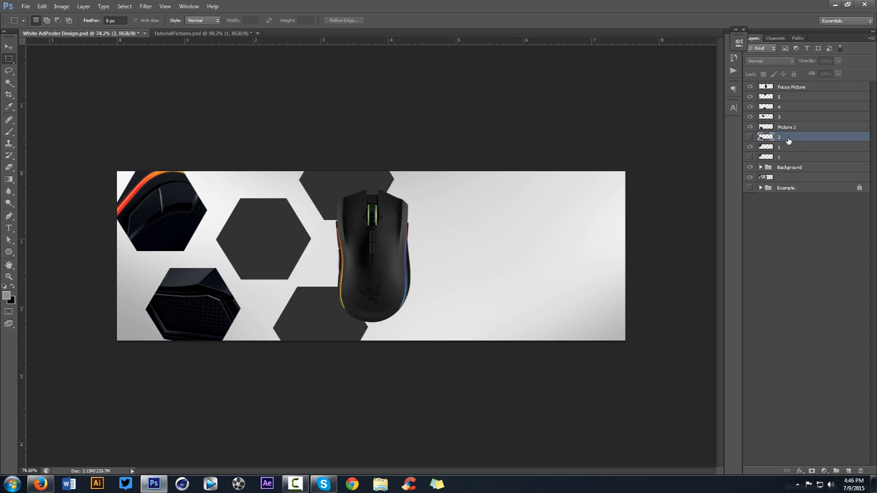
{"action": "left_click", "coordinate": [793, 120]}
{"action": "left_click", "coordinate": [237, 33]}
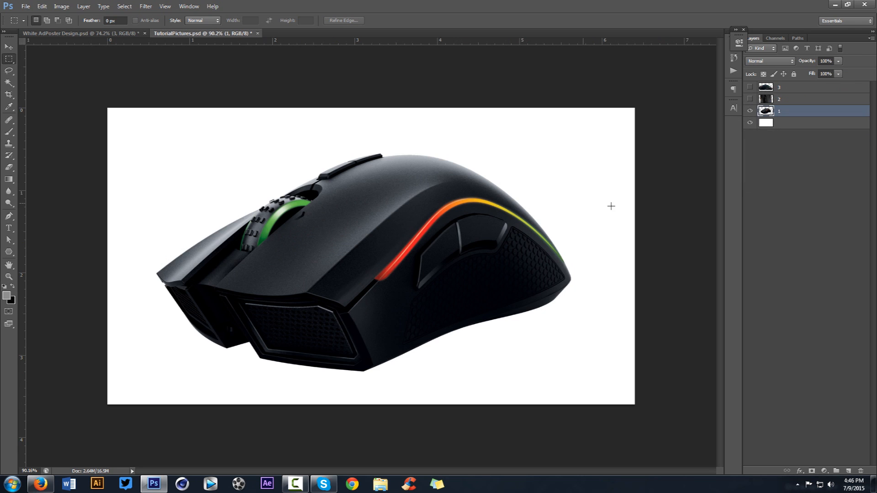
{"action": "left_click", "coordinate": [749, 86]}
{"action": "left_click", "coordinate": [793, 86]}
{"action": "key", "text": "v"}
{"action": "left_click_drag", "start_coordinate": [345, 186], "coordinate": [331, 196]}
{"action": "left_click", "coordinate": [839, 61]}
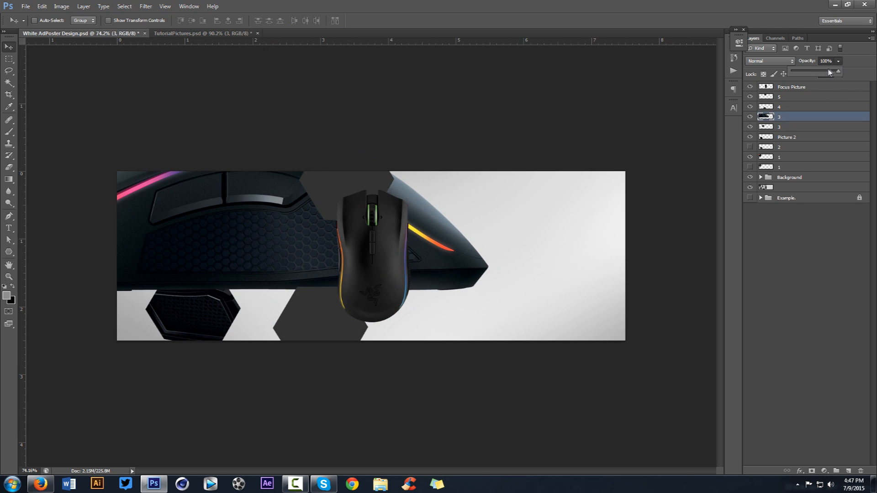
{"action": "left_click_drag", "start_coordinate": [840, 73], "coordinate": [816, 74]}
{"action": "left_click_drag", "start_coordinate": [485, 182], "coordinate": [460, 181]}
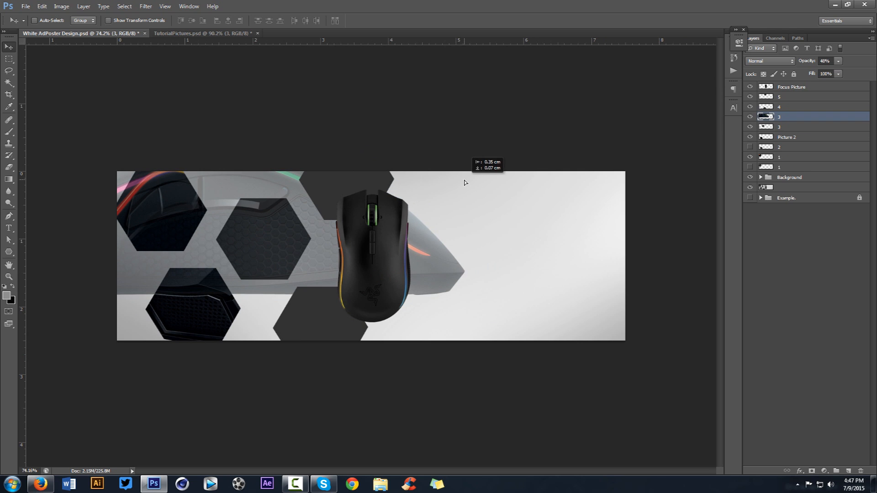
Trim the side-view picture to hexagon 3's outline and restore its opacity to 100%.
{"action": "left_click", "coordinate": [767, 127], "text": "ctrl"}
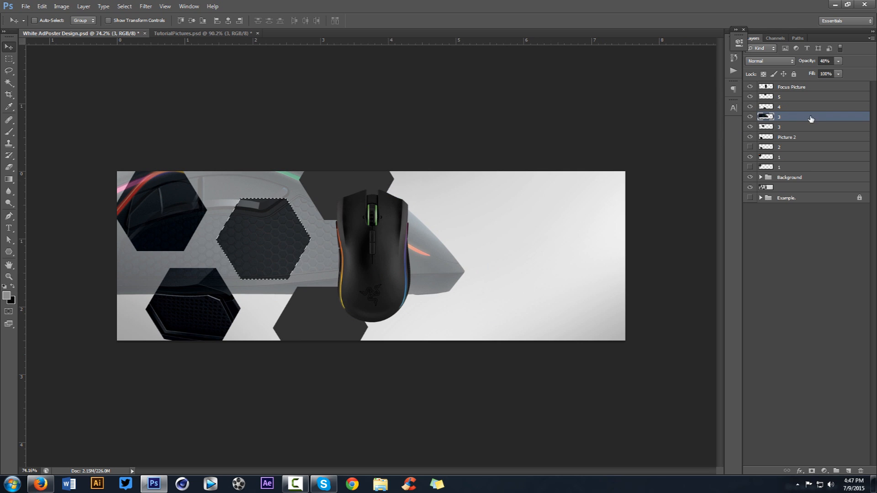
{"action": "key", "text": "m"}
{"action": "right_click", "coordinate": [554, 203]}
{"action": "left_click", "coordinate": [569, 215]}
{"action": "key", "text": "Delete"}
{"action": "key", "text": "ctrl+d"}
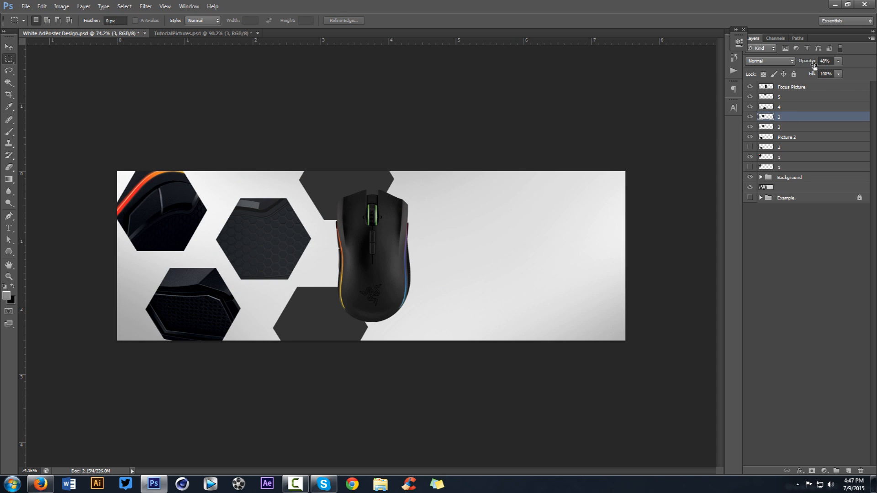
{"action": "left_click_drag", "start_coordinate": [837, 71], "coordinate": [865, 71]}
Show only picture layer 2 in TutorialPictures.psd and copy it into the poster directly above hexagon layer 4.
{"action": "left_click", "coordinate": [790, 109]}
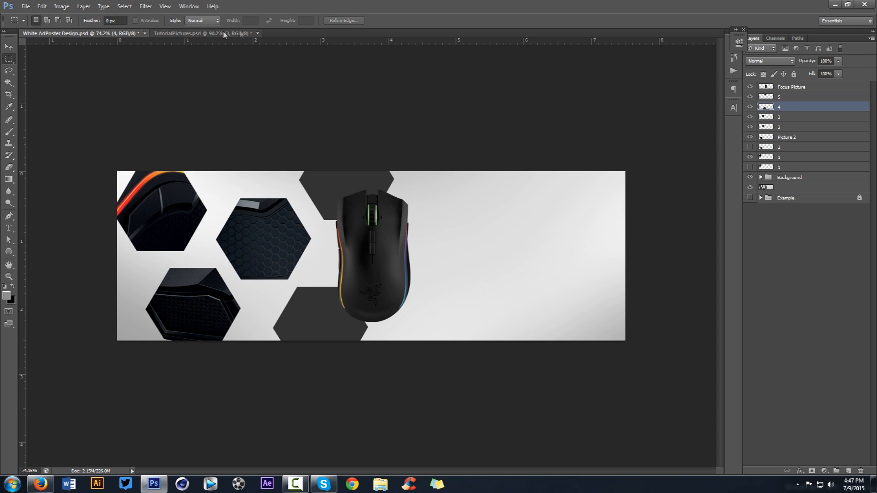
{"action": "left_click", "coordinate": [223, 33]}
{"action": "left_click", "coordinate": [750, 87]}
{"action": "left_click", "coordinate": [750, 111]}
{"action": "left_click", "coordinate": [750, 99]}
{"action": "left_click", "coordinate": [793, 99]}
{"action": "left_click_drag", "start_coordinate": [472, 152], "coordinate": [136, 25]}
{"action": "key", "text": "ctrl+d"}
{"action": "key", "text": "v"}
{"action": "left_click_drag", "start_coordinate": [300, 184], "coordinate": [376, 259]}
Set the copied picture's opacity to 55% and position its green-lit scroll wheel over hexagon 4.
{"action": "left_click", "coordinate": [836, 62]}
{"action": "left_click", "coordinate": [819, 71]}
{"action": "left_click_drag", "start_coordinate": [509, 224], "coordinate": [505, 259]}
Trim the scroll wheel picture to hexagon 4's outline by deleting everything outside it, and clear the selection.
{"action": "left_click", "coordinate": [766, 107], "text": "ctrl"}
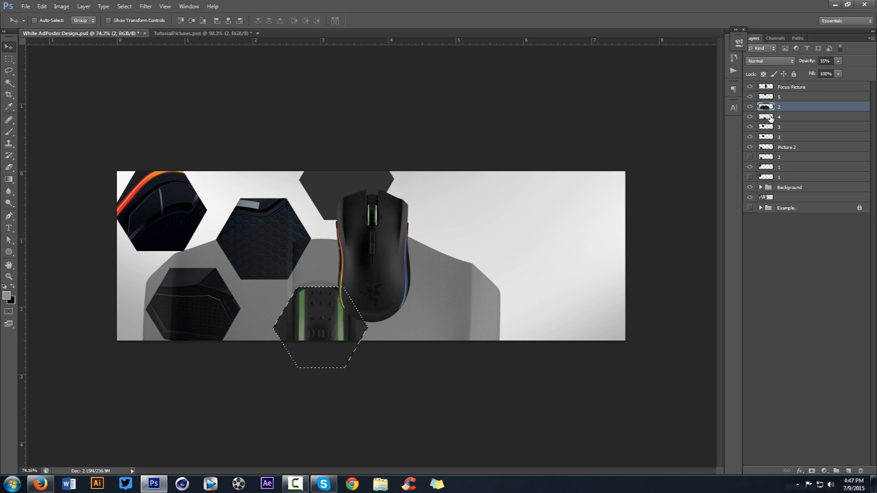
{"action": "key", "text": "m"}
{"action": "right_click", "coordinate": [503, 217]}
{"action": "left_click", "coordinate": [540, 231]}
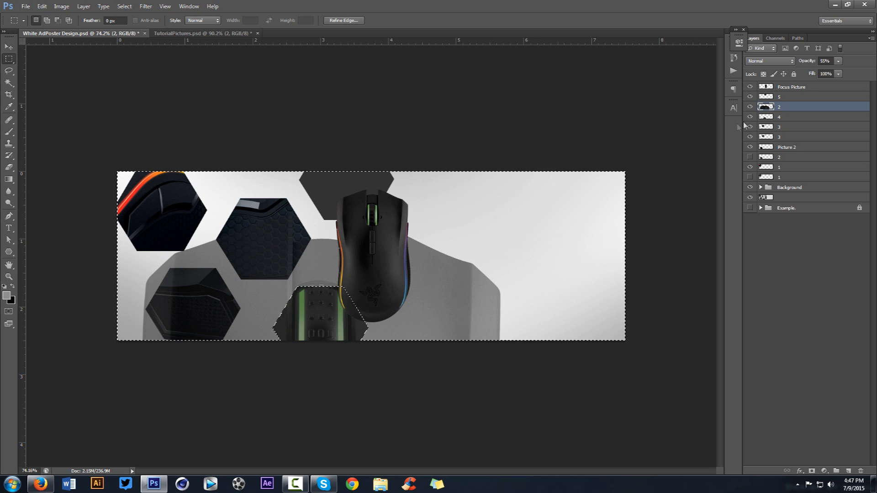
{"action": "key", "text": "Delete"}
{"action": "key", "text": "ctrl+d"}
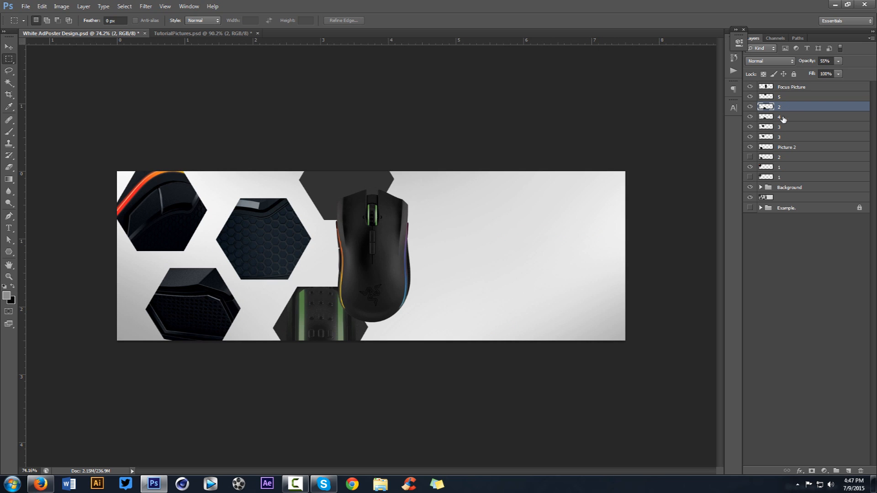
Hide hexagon layers 3 and 4 and restore the scroll wheel picture's opacity to 100%.
{"action": "left_click", "coordinate": [750, 117]}
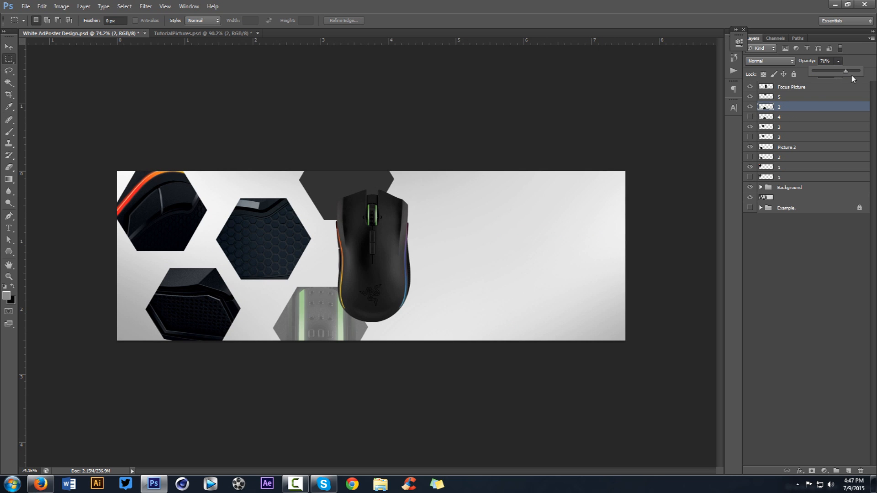
{"action": "left_click_drag", "start_coordinate": [852, 79], "coordinate": [863, 78]}
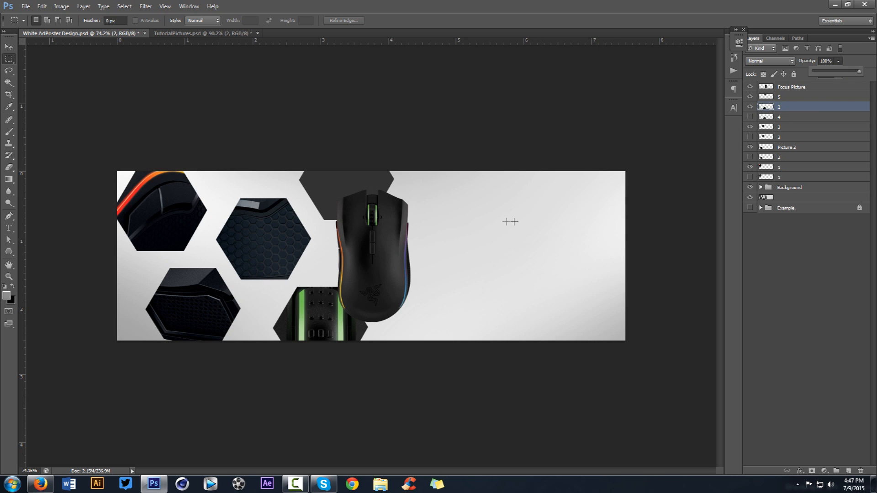
Copy the picture on layer 2 of TutorialPictures.psd above hexagon layer 5, positioning its center buttons over that hexagon at 40% opacity.
{"action": "left_click", "coordinate": [795, 96]}
{"action": "left_click", "coordinate": [227, 34]}
{"action": "left_click", "coordinate": [751, 99]}
{"action": "left_click", "coordinate": [771, 88]}
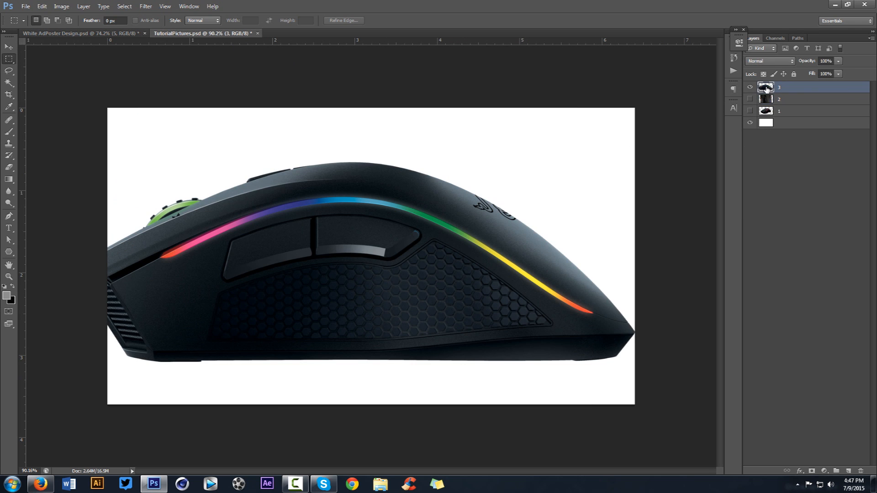
{"action": "left_click", "coordinate": [750, 88]}
{"action": "left_click", "coordinate": [766, 101]}
{"action": "left_click", "coordinate": [750, 99]}
{"action": "key", "text": "v"}
{"action": "left_click_drag", "start_coordinate": [403, 210], "coordinate": [395, 183]}
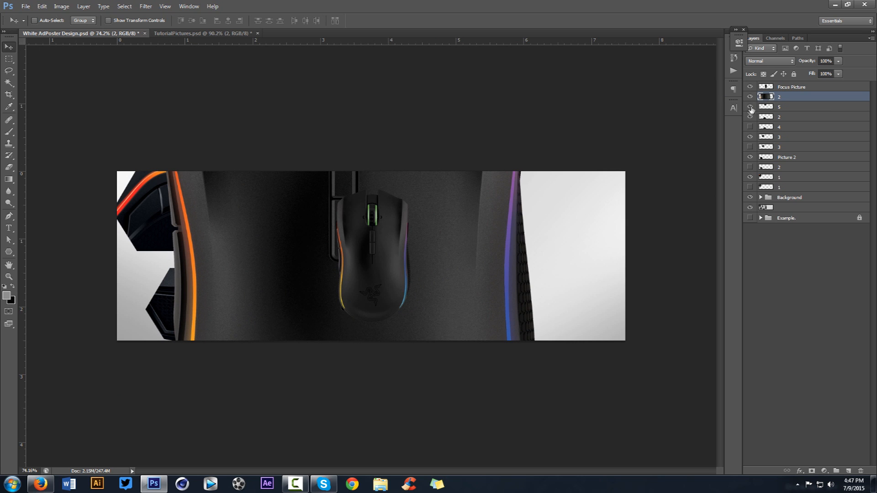
{"action": "left_click_drag", "start_coordinate": [838, 61], "coordinate": [812, 70]}
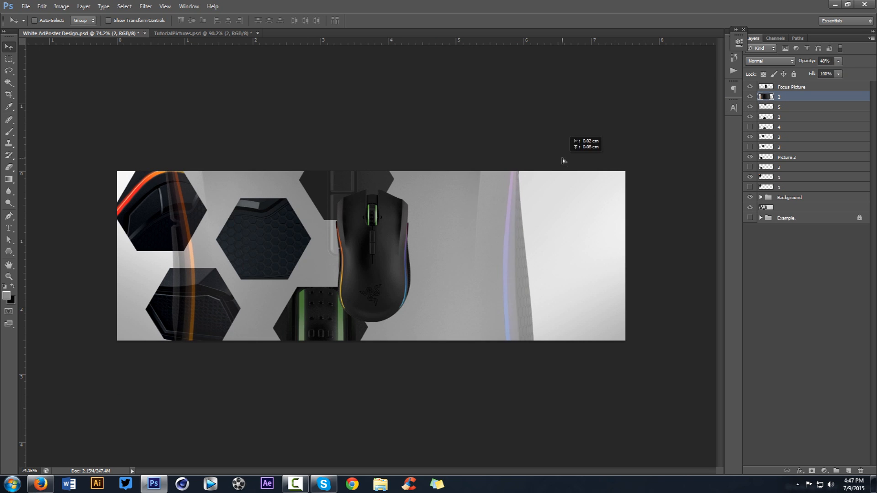
Trim the faded picture to hexagon 5's outline and show it at 100% opacity with hexagon layer 5 hidden.
{"action": "left_click", "coordinate": [766, 107], "text": "ctrl"}
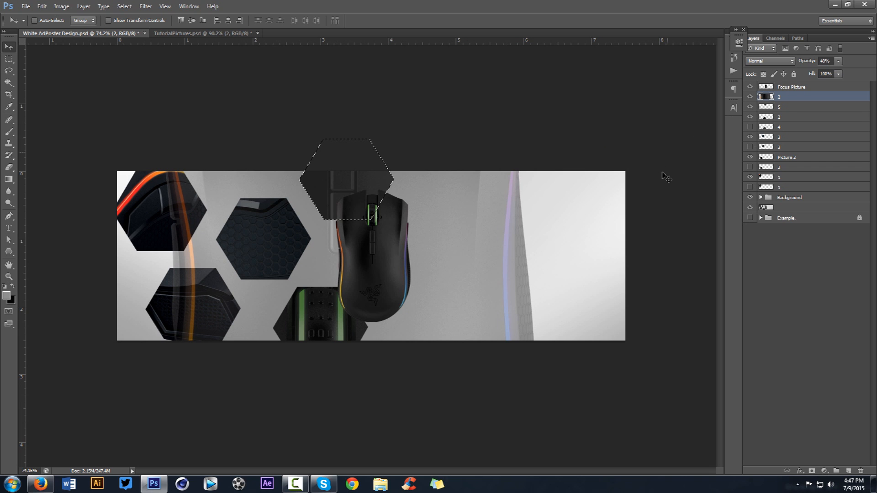
{"action": "key", "text": "m"}
{"action": "right_click", "coordinate": [548, 218]}
{"action": "left_click", "coordinate": [580, 238]}
{"action": "key", "text": "Delete"}
{"action": "left_click", "coordinate": [750, 107]}
{"action": "key", "text": "ctrl+d"}
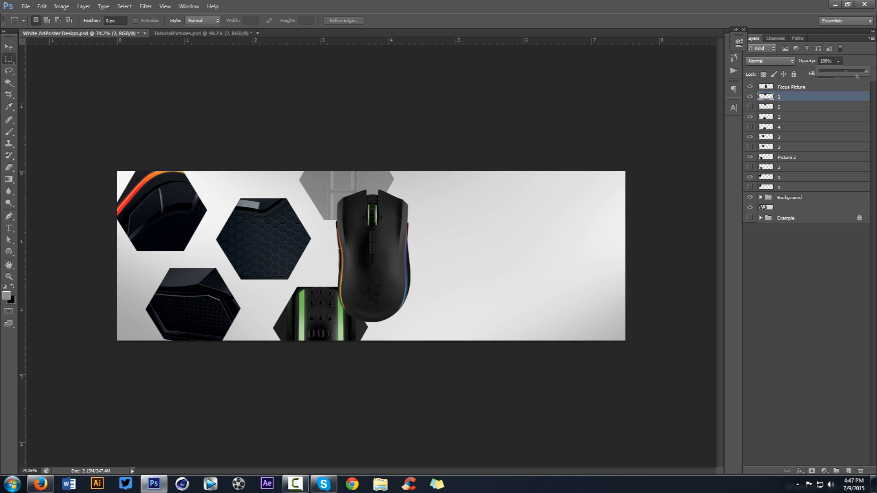
Group the five trimmed hexagon picture layers and name the group "Pictures for hexagons".
{"action": "left_click", "coordinate": [786, 100]}
{"action": "left_click", "coordinate": [779, 120], "text": "ctrl"}
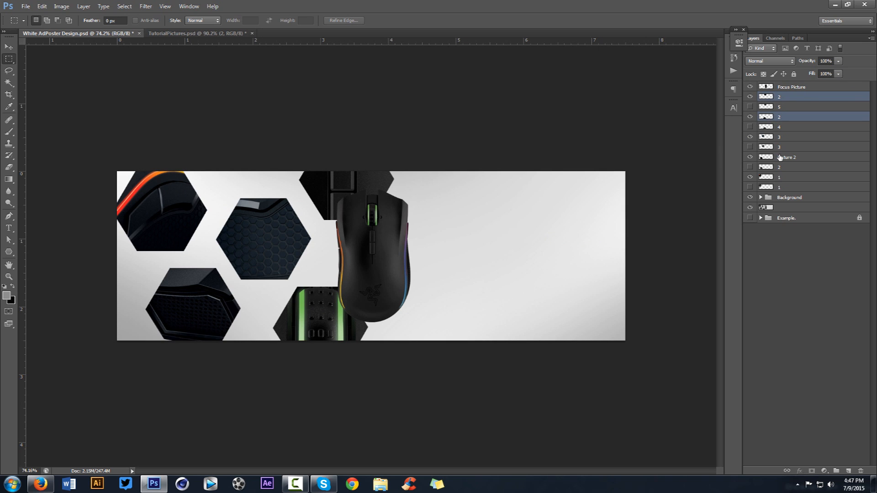
{"action": "left_click", "coordinate": [780, 157], "text": "ctrl"}
{"action": "left_click", "coordinate": [781, 137], "text": "ctrl"}
{"action": "left_click", "coordinate": [775, 177], "text": "ctrl"}
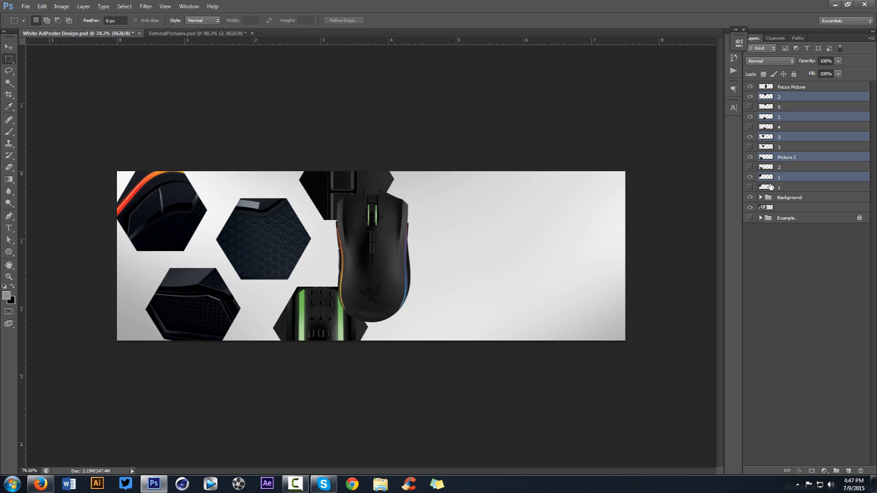
{"action": "key", "text": "ctrl+g"}
{"action": "double_click", "coordinate": [785, 97]}
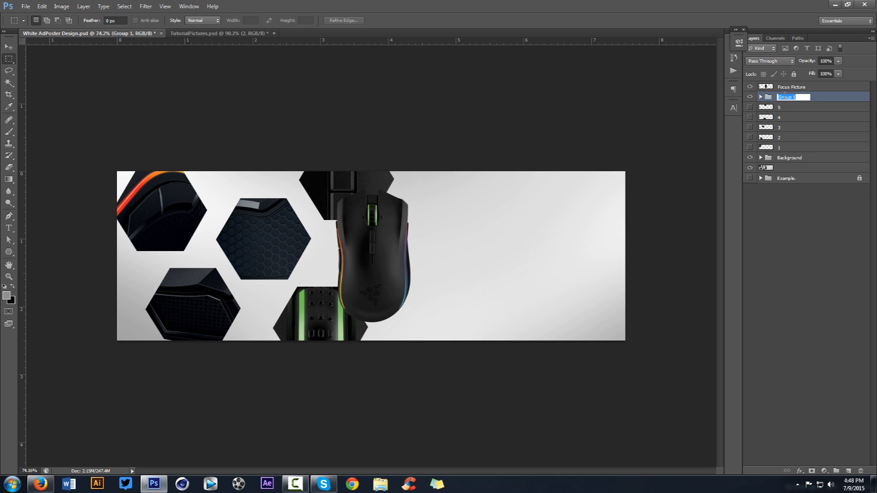
{"action": "type", "text": "Pictures for hexagons"}
{"action": "key", "text": "Return"}
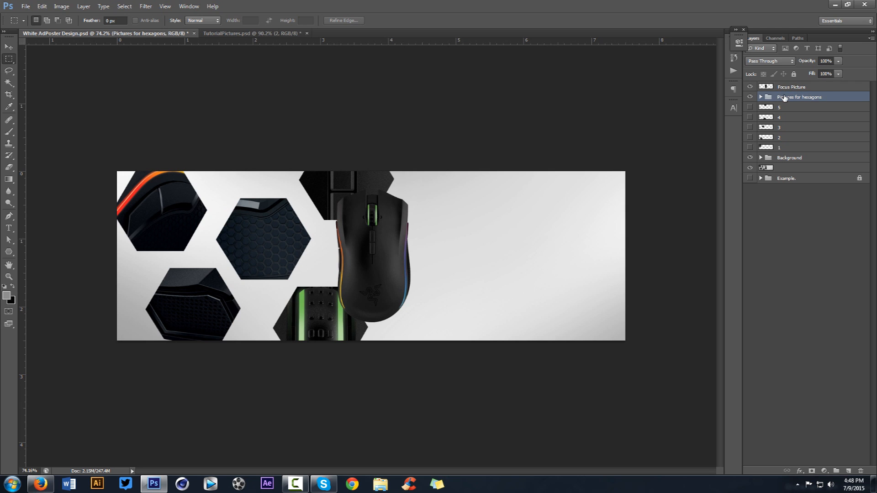
Group hexagon layers 1 to 5 and hide that group.
{"action": "left_click", "coordinate": [778, 108]}
{"action": "left_click", "coordinate": [779, 147], "text": "shift"}
{"action": "key", "text": "ctrl+g"}
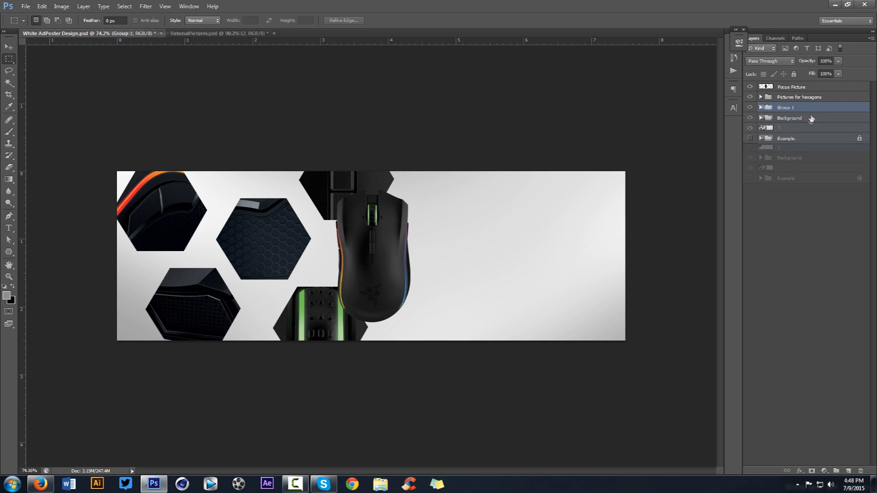
{"action": "left_click", "coordinate": [751, 107]}
{"action": "left_click", "coordinate": [799, 148]}
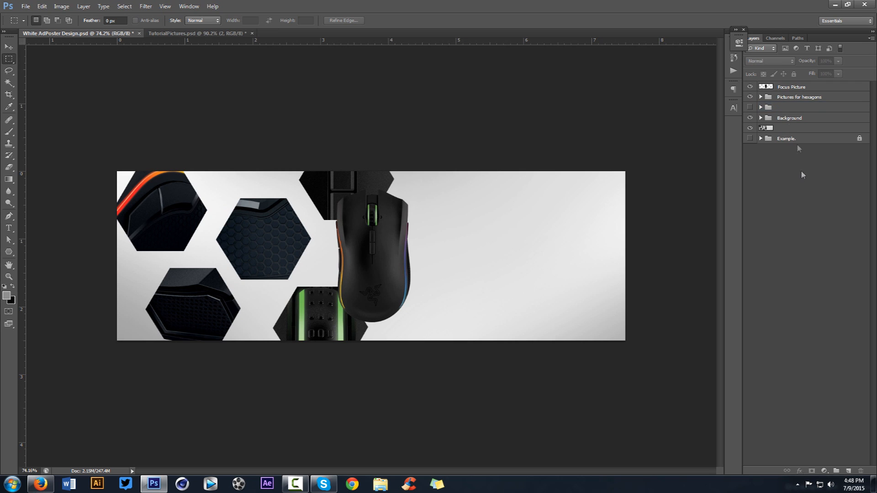
Set the five picture layers inside Pictures for hexagons to Luminosity blending at 80% opacity.
{"action": "left_click", "coordinate": [761, 97]}
{"action": "left_click", "coordinate": [786, 107]}
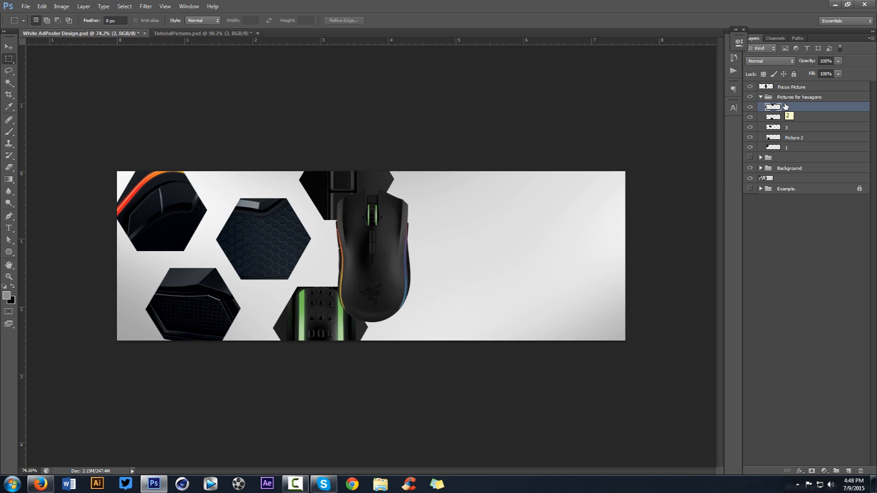
{"action": "left_click", "coordinate": [786, 147], "text": "shift"}
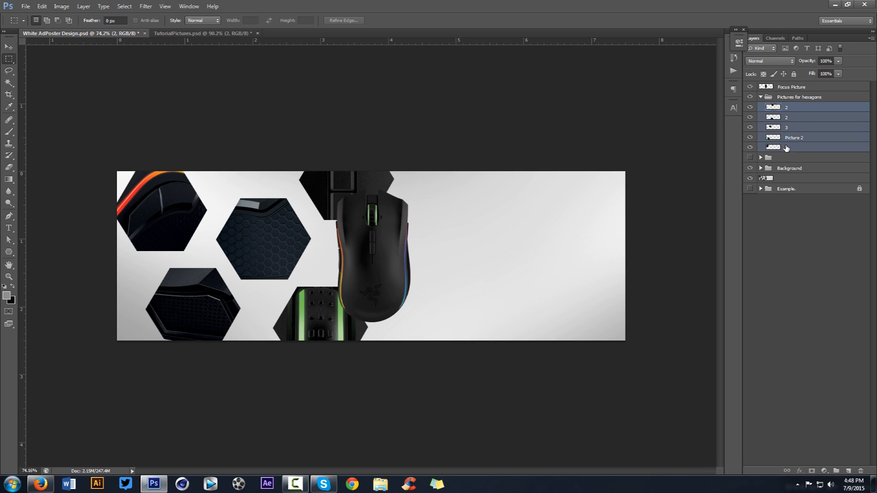
{"action": "left_click", "coordinate": [766, 61]}
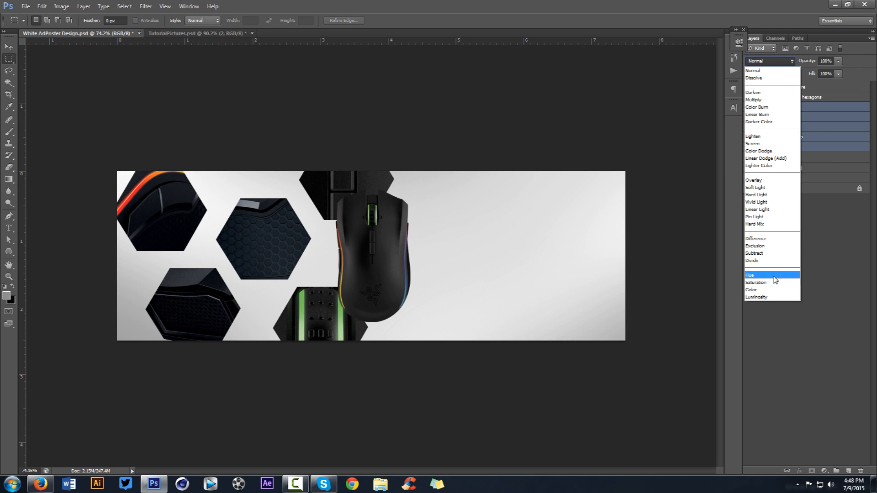
{"action": "left_click", "coordinate": [763, 298]}
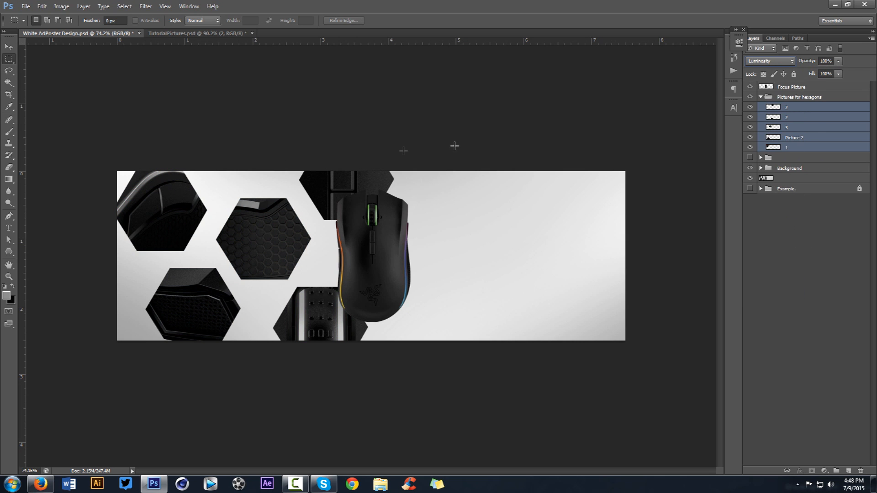
{"action": "left_click", "coordinate": [828, 61]}
{"action": "type", "text": "80"}
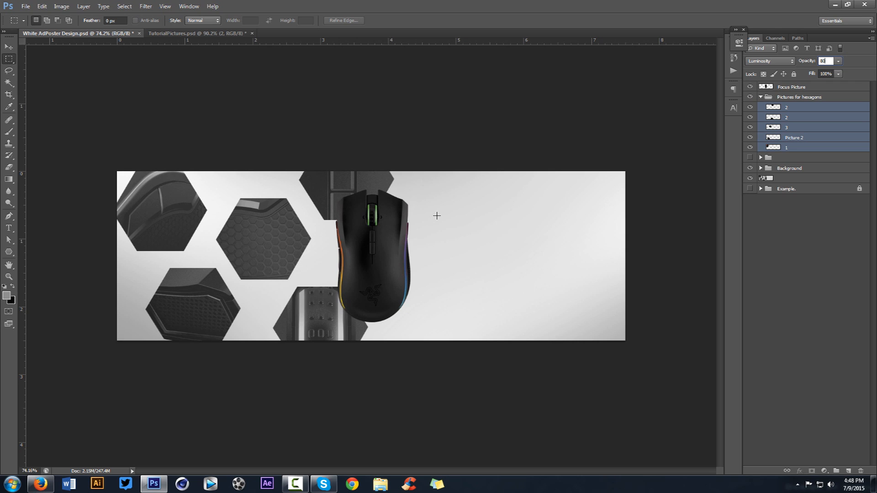
{"action": "key", "text": "Return"}
{"action": "key", "text": "v"}
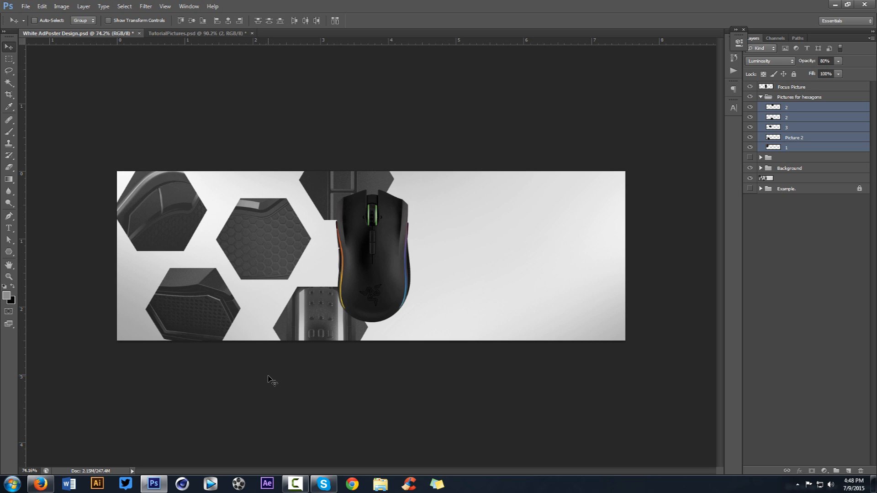
Compare the design with the finished reference poster by hiding the layers above it, then hide the reference and show those layers again.
{"action": "left_click_drag", "start_coordinate": [750, 86], "coordinate": [752, 170]}
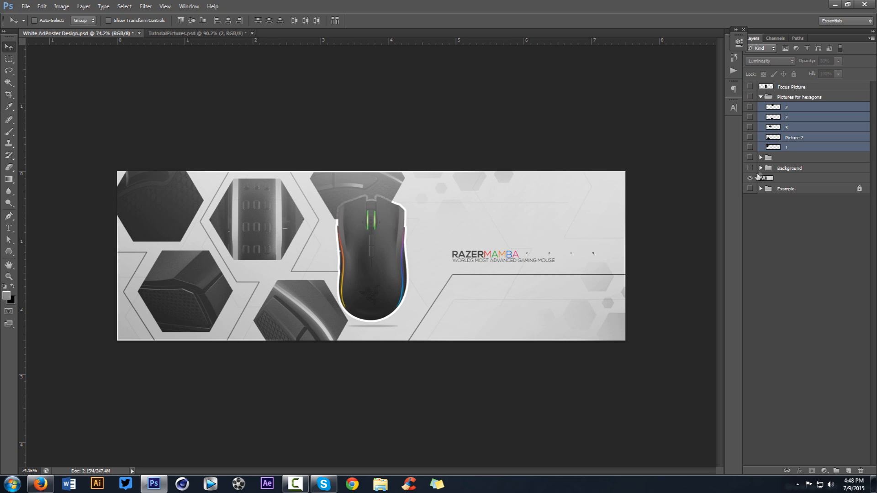
{"action": "left_click", "coordinate": [750, 178]}
{"action": "left_click_drag", "start_coordinate": [749, 168], "coordinate": [749, 87]}
Add a layer above Focus Picture and paint soft white light over the mouse with a 1220 px brush.
{"action": "left_click", "coordinate": [792, 88]}
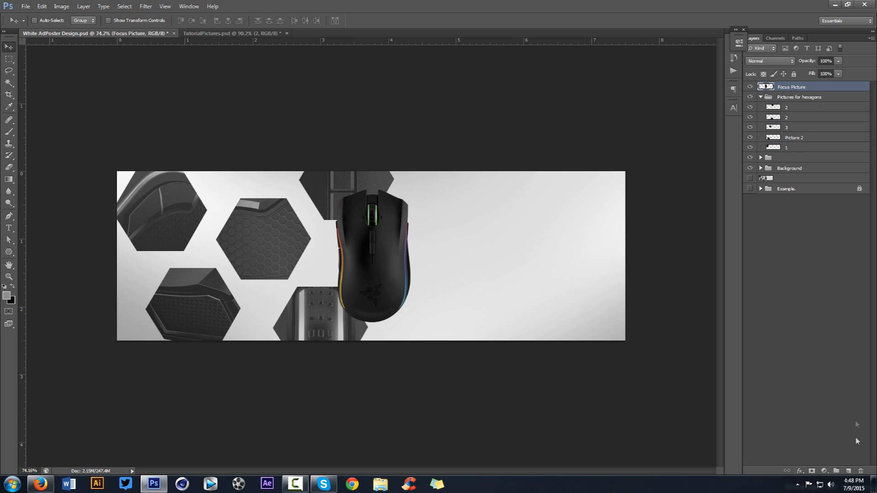
{"action": "left_click", "coordinate": [850, 471]}
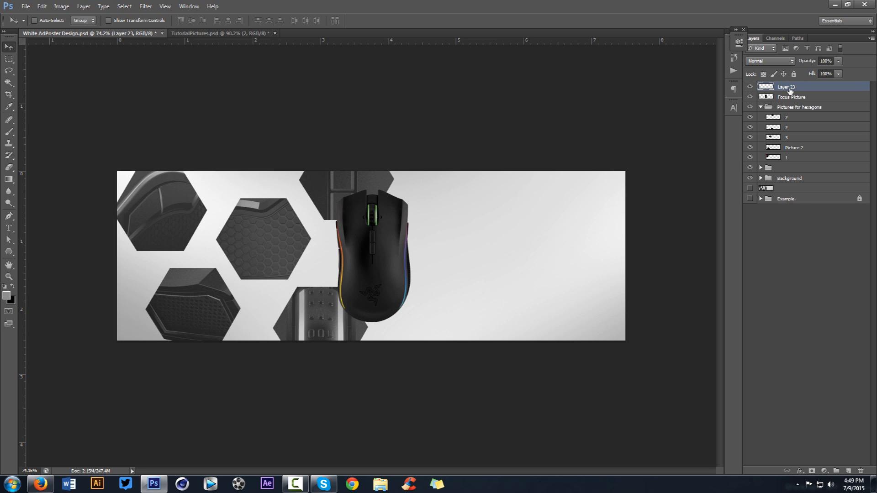
{"action": "key", "text": "i"}
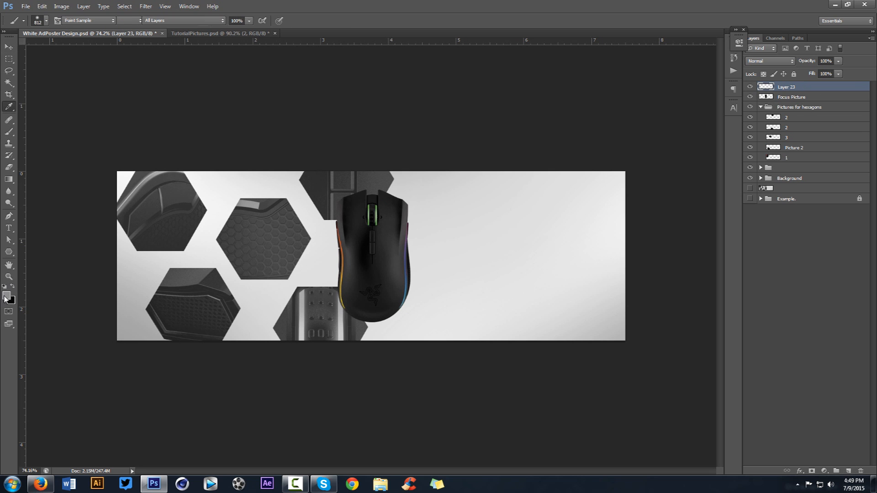
{"action": "left_click", "coordinate": [6, 295]}
{"action": "left_click", "coordinate": [552, 194]}
{"action": "key", "text": "b"}
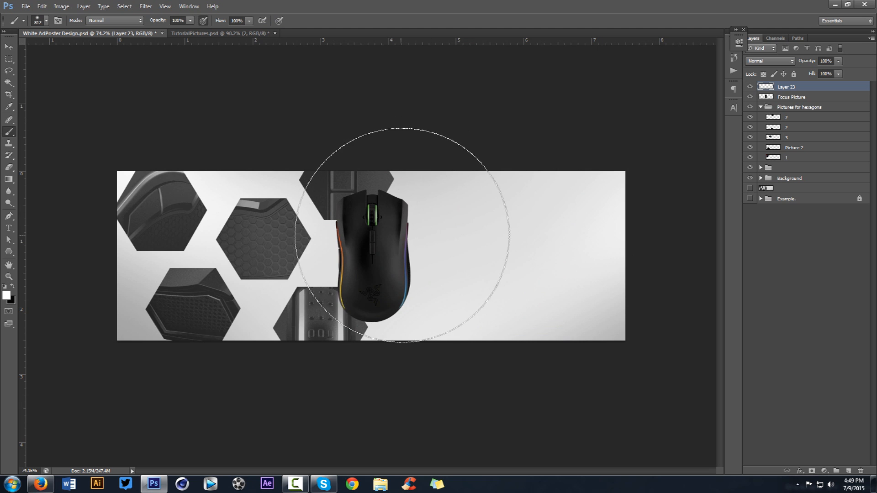
{"action": "scroll", "coordinate": [373, 241], "scroll_direction": "down", "scroll_amount": 2}
{"action": "mouse_move", "coordinate": [374, 241]}
{"action": "left_mouse_down"}
{"action": "mouse_move", "coordinate": [451, 241]}
{"action": "mouse_move", "coordinate": [424, 241]}
{"action": "left_mouse_up"}
{"action": "scroll", "coordinate": [399, 233], "scroll_direction": "down", "scroll_amount": 1}
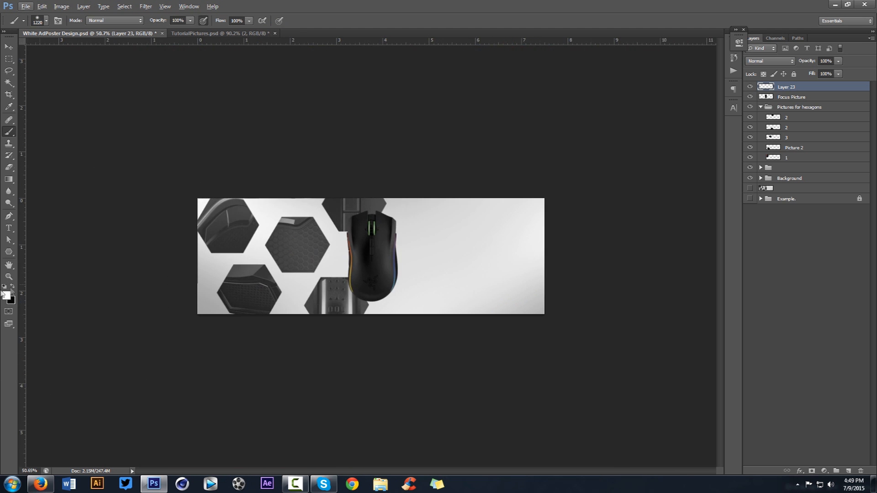
{"action": "scroll", "coordinate": [366, 233], "scroll_direction": "up", "scroll_amount": 3}
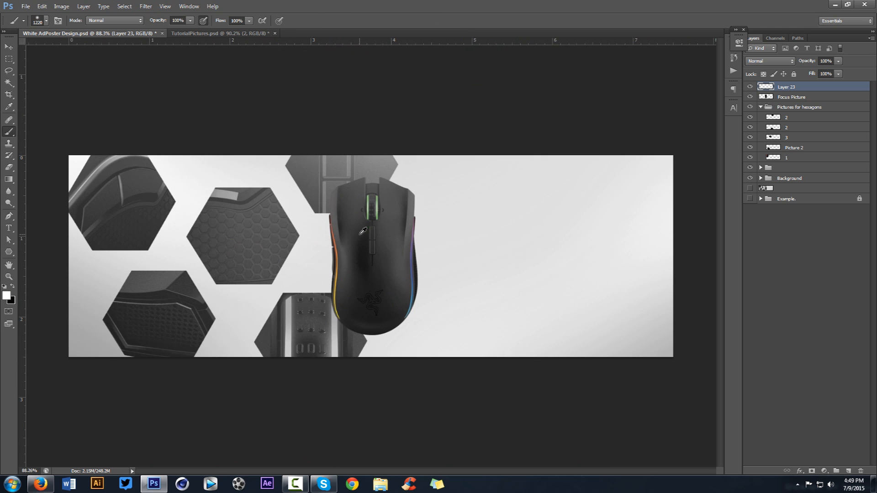
{"action": "scroll", "coordinate": [363, 231], "scroll_direction": "down", "scroll_amount": 1}
Rename the layer holding the white glow as Light.
{"action": "key", "text": "alt+v"}
{"action": "key", "text": "Escape"}
{"action": "key", "text": "v"}
{"action": "double_click", "coordinate": [785, 87]}
{"action": "type", "text": "Light"}
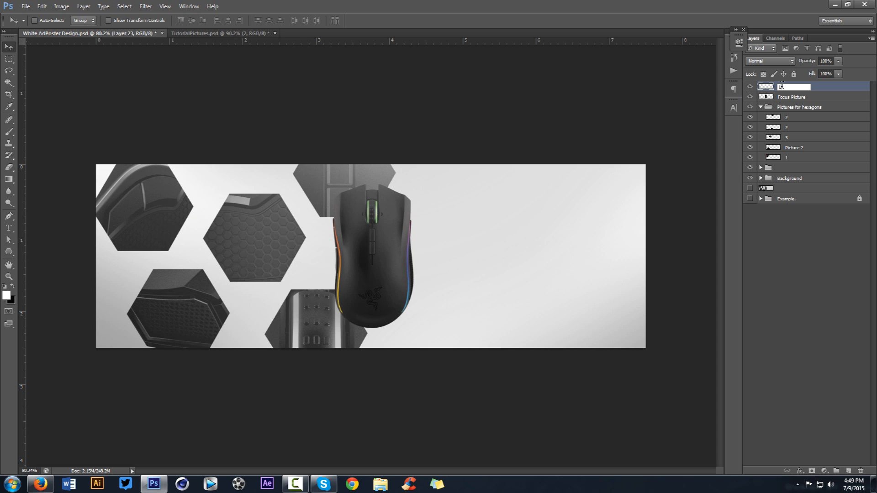
{"action": "key", "text": "Return"}
{"action": "key", "text": "b"}
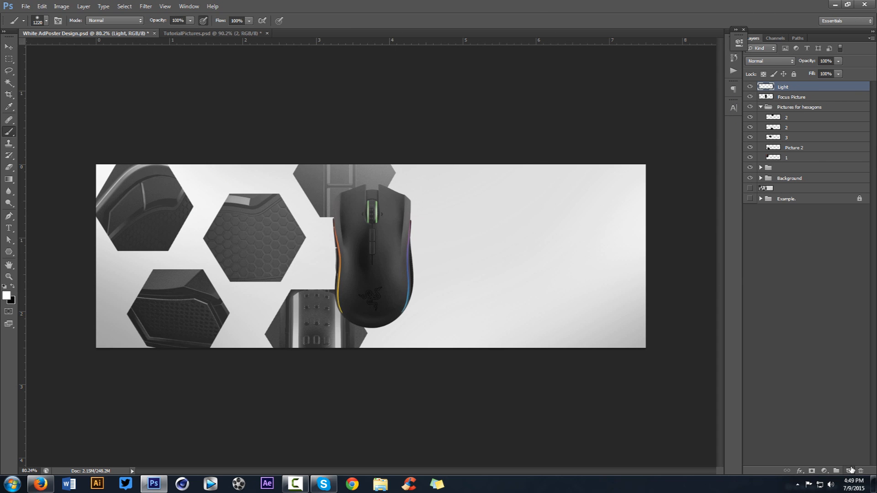
Create a thin white border along the canvas edges on a new layer above Light and blend it with Overlay.
{"action": "left_click", "coordinate": [850, 471]}
{"action": "key", "text": "m"}
{"action": "left_click_drag", "start_coordinate": [53, 140], "coordinate": [695, 427]}
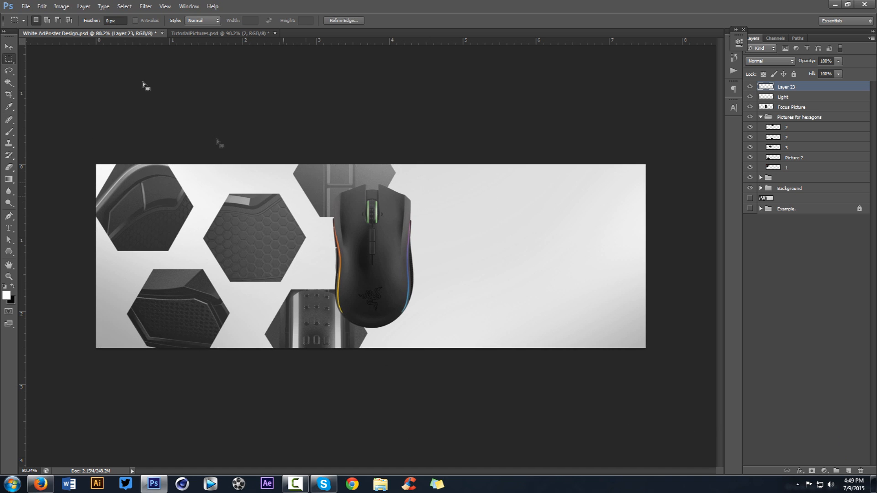
{"action": "left_click", "coordinate": [124, 5]}
{"action": "mouse_move", "coordinate": [140, 109]}
{"action": "left_click", "coordinate": [244, 110]}
{"action": "left_click", "coordinate": [468, 164]}
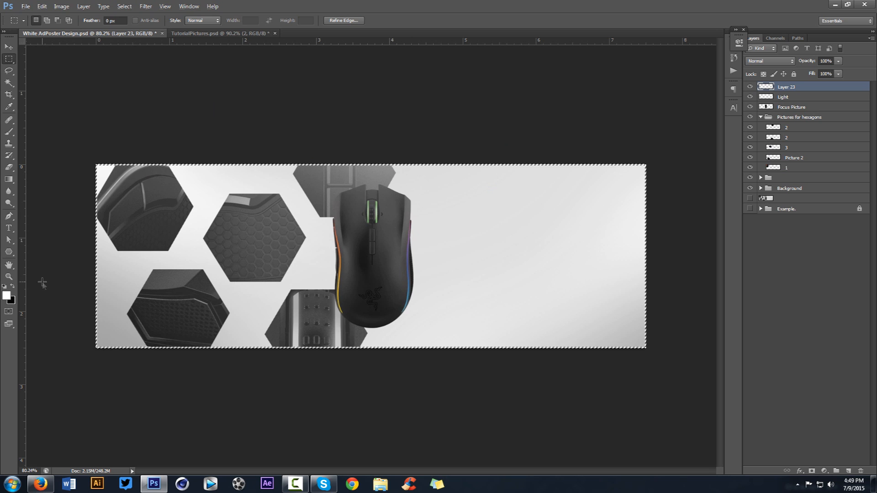
{"action": "left_click", "coordinate": [770, 61]}
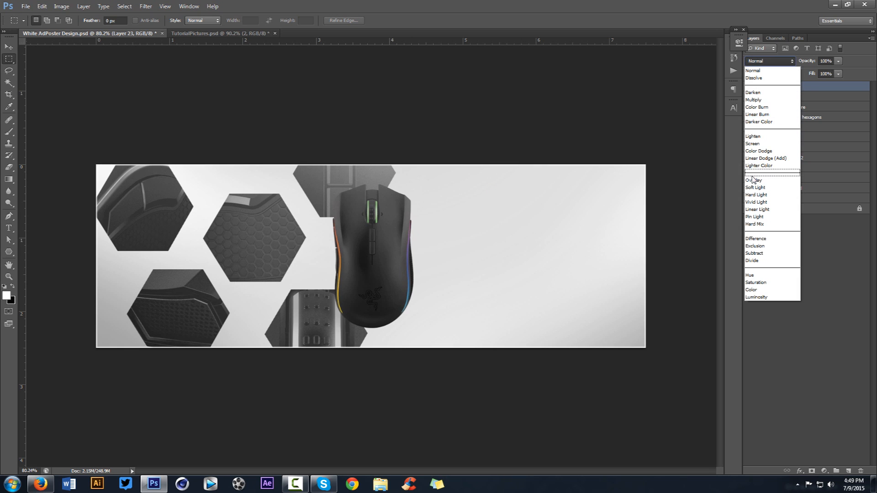
{"action": "left_click", "coordinate": [753, 180]}
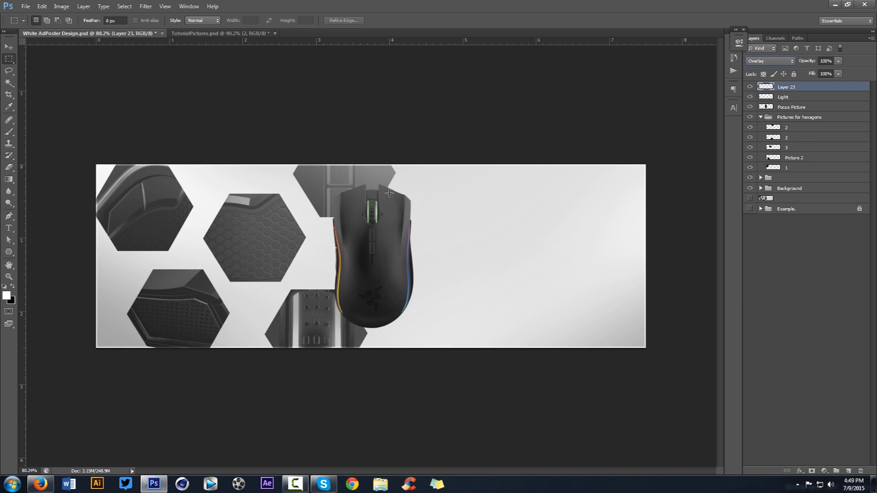
Merge the border layer into Light and set the Light layer's opacity to 40%.
{"action": "right_click", "coordinate": [340, 213]}
{"action": "left_click", "coordinate": [361, 239]}
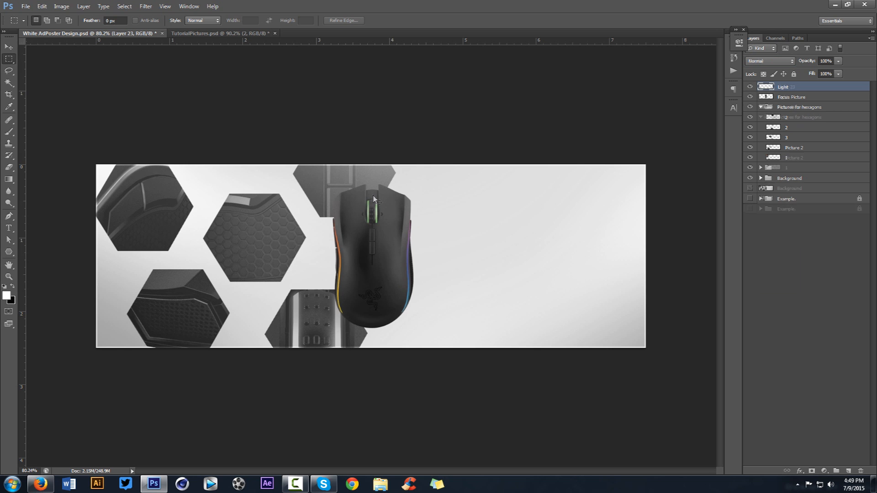
{"action": "key", "text": "e"}
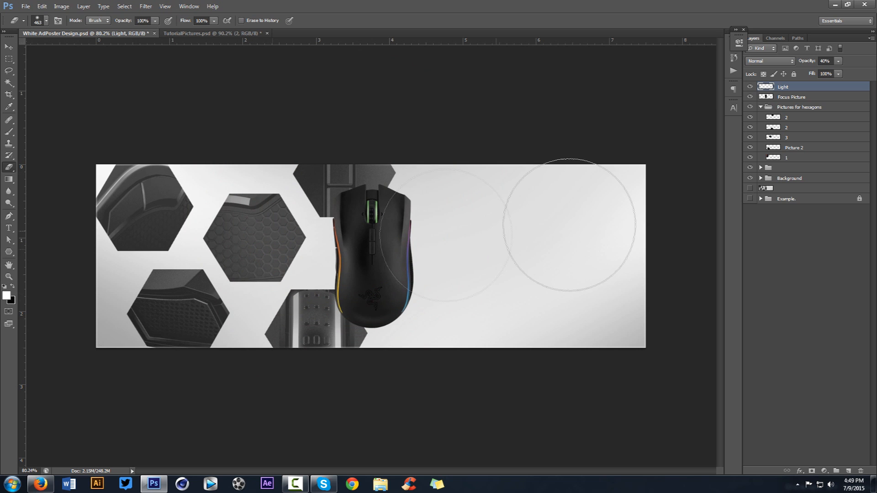
{"action": "key", "text": "v"}
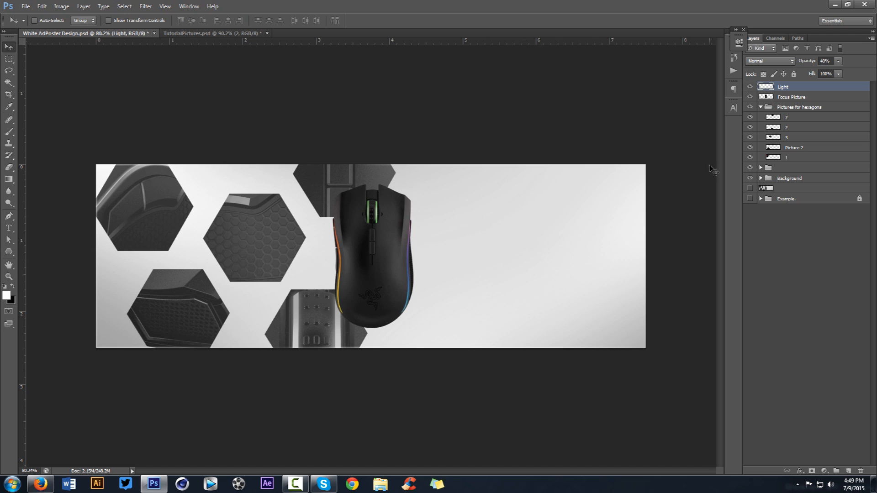
Add a new layer above Light and activate the Pen tool.
{"action": "left_click", "coordinate": [849, 471]}
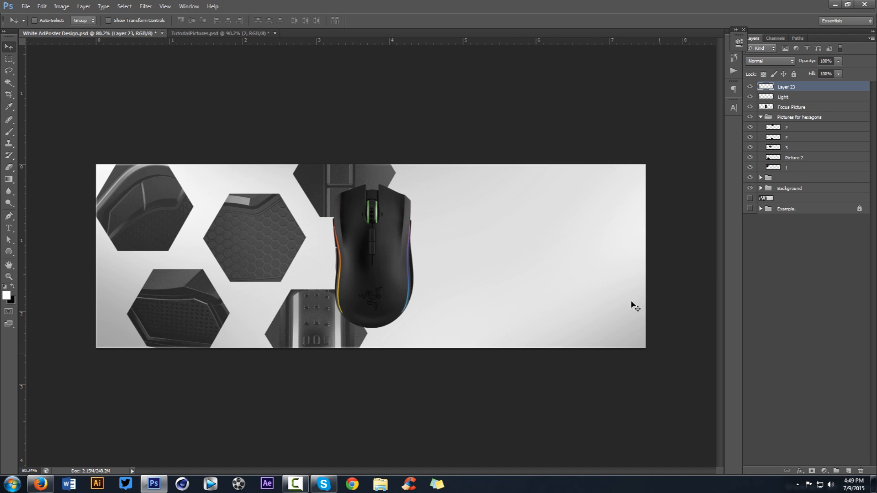
{"action": "key", "text": "p"}
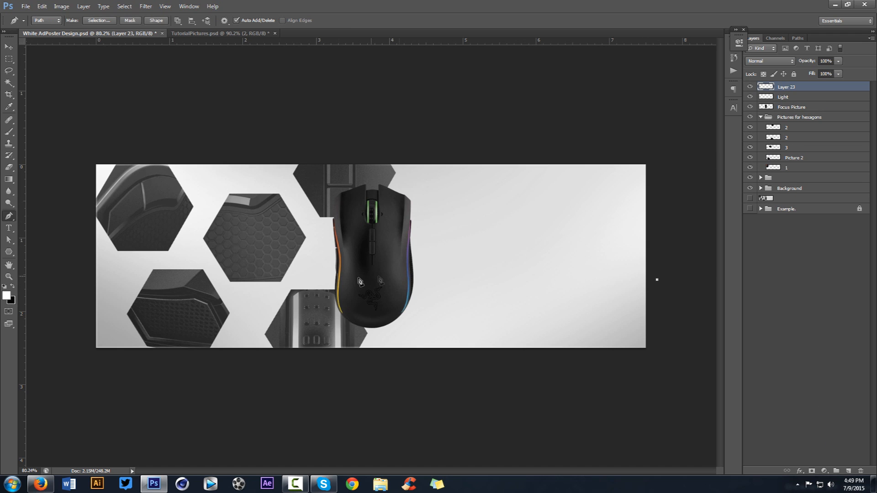
{"action": "left_click", "coordinate": [327, 279]}
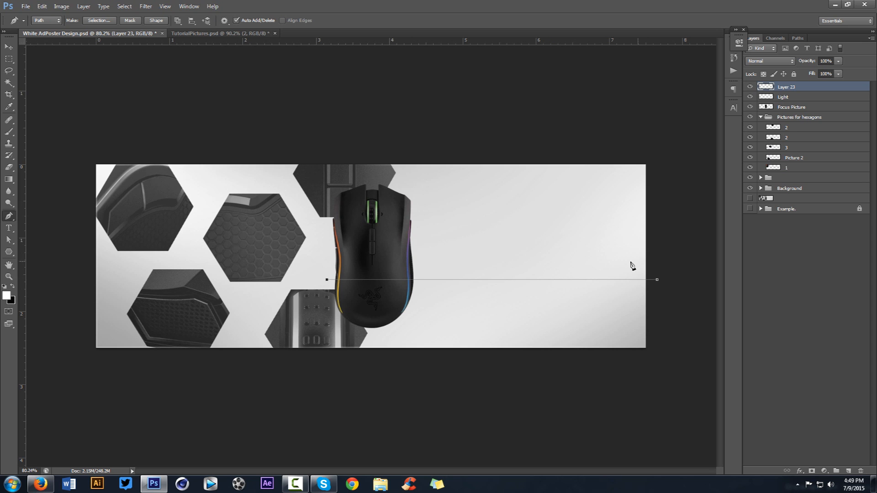
{"action": "right_click", "coordinate": [566, 257]}
{"action": "left_click", "coordinate": [601, 280]}
Start a pen path with a horizontal segment at the canvas's mid-height, from beyond its right edge to just left of the mouse.
{"action": "key", "text": "ctrl+semicolon"}
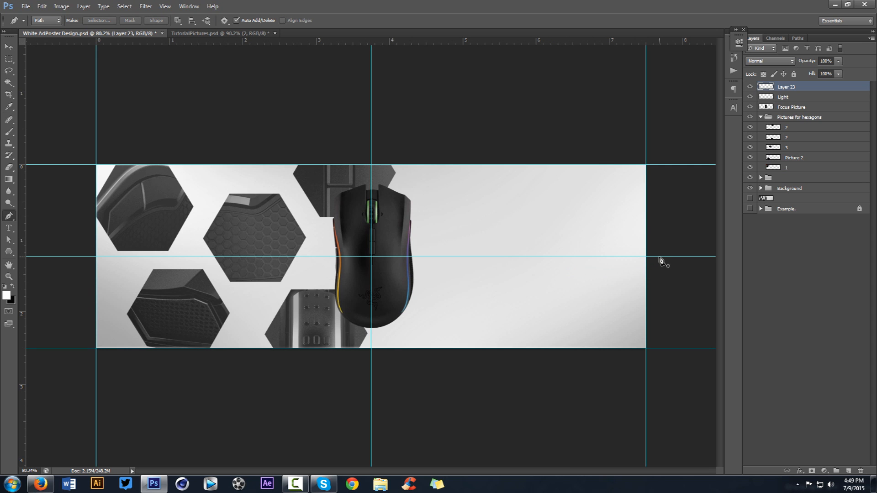
{"action": "key", "text": "ctrl+semicolon"}
{"action": "left_click", "coordinate": [660, 256]}
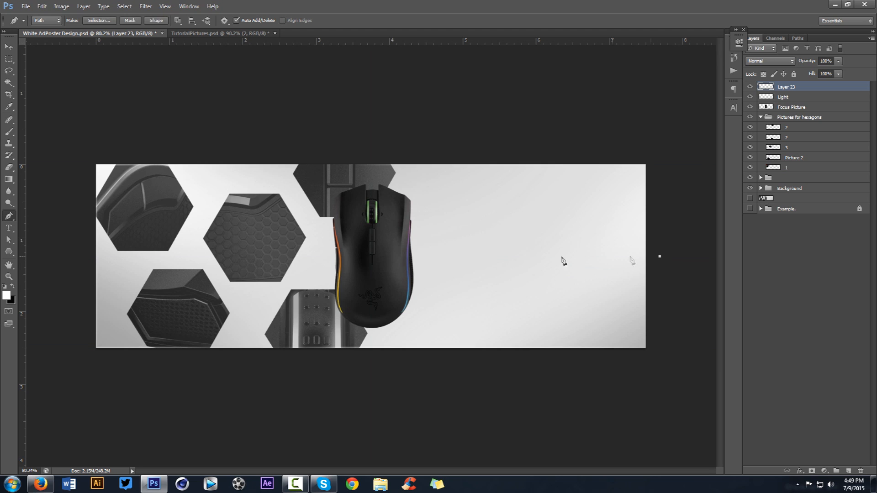
{"action": "left_click", "coordinate": [320, 257]}
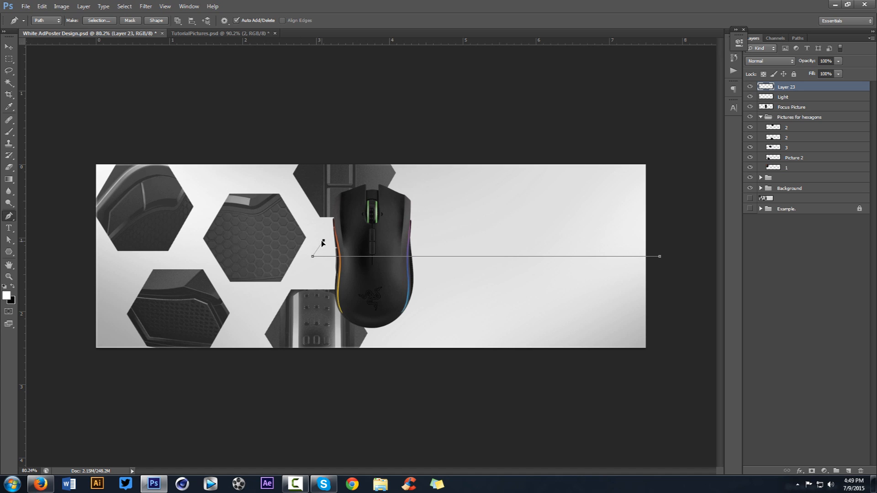
Continue the path up the right side of the honeycomb-textured hexagon, across above the canvas, and around the upper-left hexagon past the canvas's left edge.
{"action": "left_click_drag", "start_coordinate": [279, 176], "coordinate": [306, 144]}
{"action": "left_click", "coordinate": [206, 155], "text": "shift"}
{"action": "left_click", "coordinate": [182, 154], "text": "shift"}
{"action": "left_click", "coordinate": [201, 183]}
{"action": "left_click_drag", "start_coordinate": [181, 144], "coordinate": [169, 145]}
{"action": "left_click_drag", "start_coordinate": [214, 191], "coordinate": [206, 199]}
{"action": "left_click", "coordinate": [179, 254]}
{"action": "left_click_drag", "start_coordinate": [205, 199], "coordinate": [207, 208]}
{"action": "left_click", "coordinate": [179, 258]}
{"action": "left_click", "coordinate": [92, 258]}
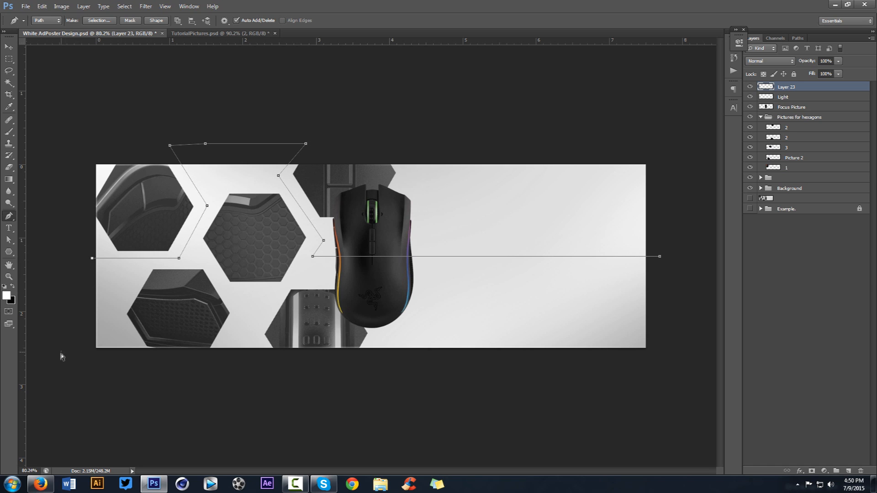
Continue the path around the lower-left hexagon and below the canvas, ending it with a horizontal segment to the keypad-textured hexagon.
{"action": "left_click", "coordinate": [65, 331]}
{"action": "left_click", "coordinate": [120, 387]}
{"action": "left_click", "coordinate": [225, 357]}
{"action": "left_click", "coordinate": [251, 312]}
{"action": "left_click", "coordinate": [230, 294]}
{"action": "left_click", "coordinate": [287, 296], "text": "shift"}
{"action": "left_click", "coordinate": [314, 326], "text": "ctrl"}
Try stroking the path with the Pencil in the white foreground color.
{"action": "right_click", "coordinate": [361, 194]}
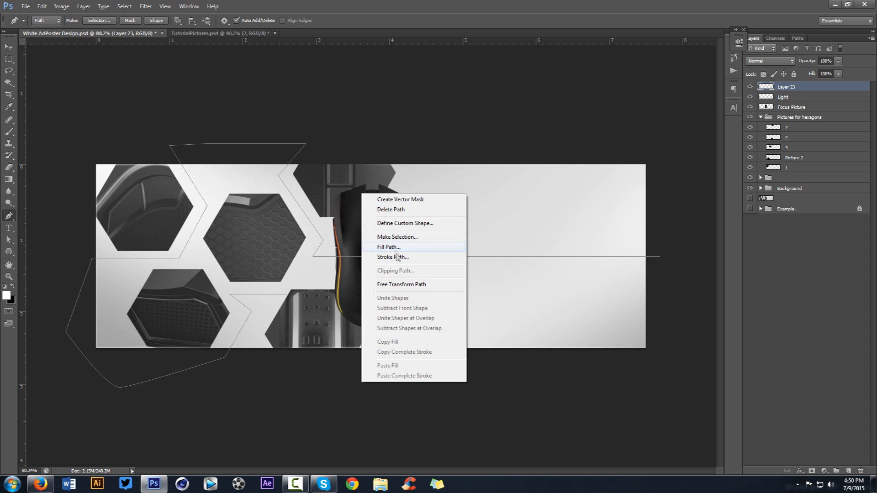
{"action": "left_click", "coordinate": [389, 257]}
{"action": "left_click", "coordinate": [429, 164]}
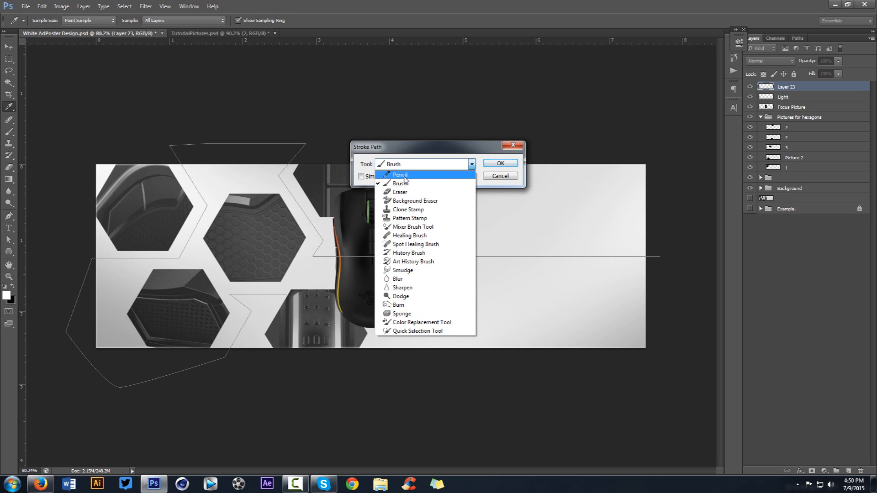
{"action": "left_click", "coordinate": [402, 174]}
{"action": "left_click", "coordinate": [500, 163]}
{"action": "right_click", "coordinate": [367, 197]}
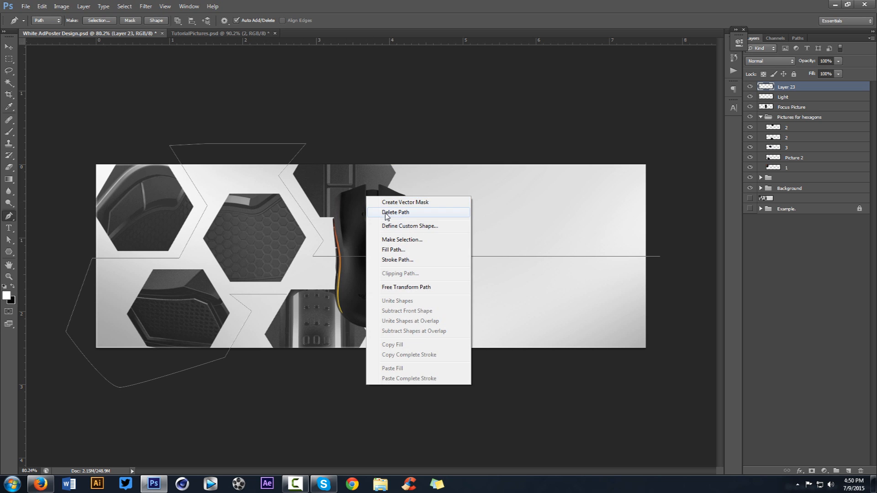
{"action": "left_click", "coordinate": [387, 213]}
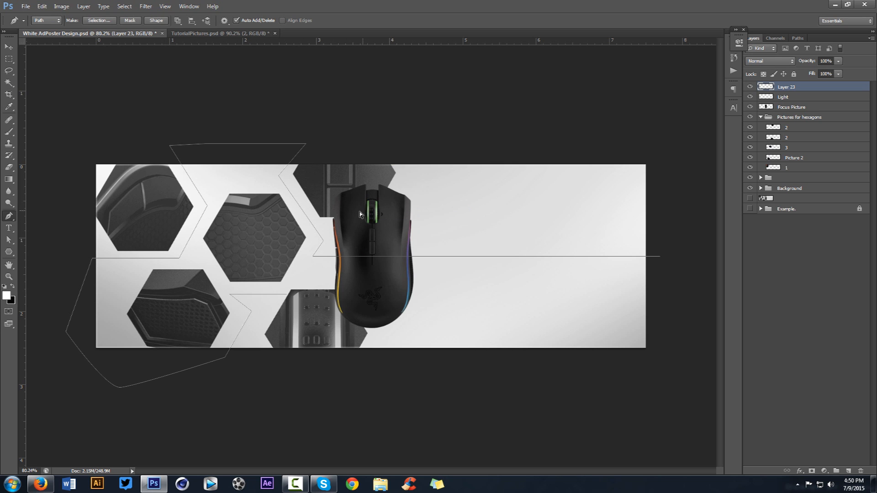
Set the foreground color to black (#000000).
{"action": "left_click", "coordinate": [5, 295]}
{"action": "left_click_drag", "start_coordinate": [342, 308], "coordinate": [290, 334]}
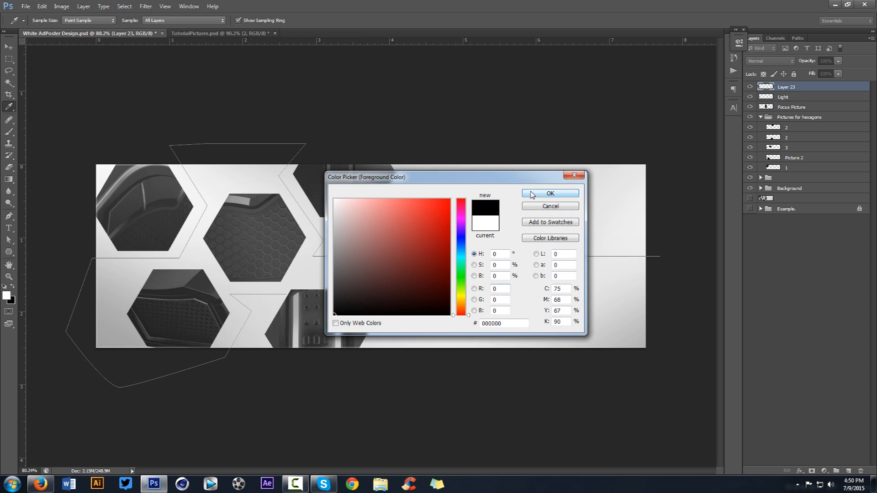
{"action": "left_click", "coordinate": [533, 194]}
Try stroking the path with the Pencil in black and delete the path.
{"action": "right_click", "coordinate": [516, 223]}
{"action": "left_click", "coordinate": [547, 285]}
{"action": "left_click", "coordinate": [500, 164]}
{"action": "right_click", "coordinate": [485, 192]}
{"action": "left_click", "coordinate": [509, 207]}
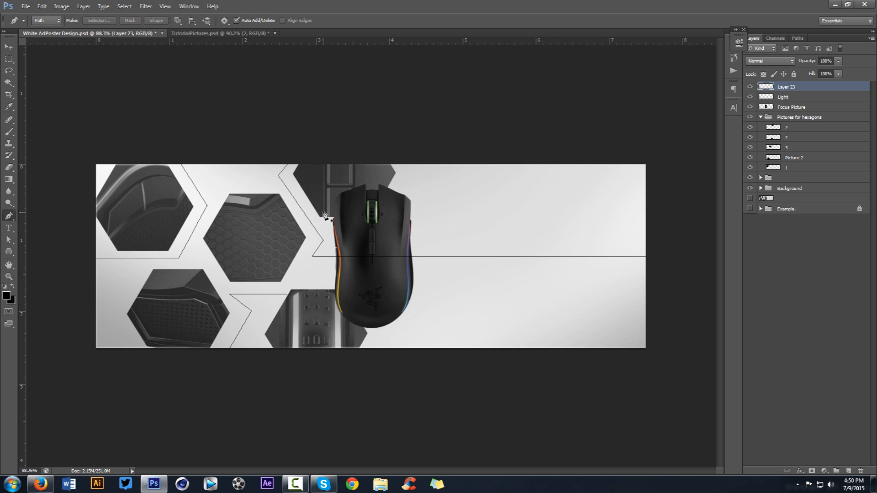
Inspect the Pencil outline's edges around the hexagons and undo the stroke to restore the path.
{"action": "scroll", "coordinate": [326, 217], "scroll_direction": "up", "scroll_amount": 4}
{"action": "scroll", "coordinate": [204, 174], "scroll_direction": "up", "scroll_amount": 1}
{"action": "left_click_drag", "start_coordinate": [396, 251], "coordinate": [311, 204]}
{"action": "left_click_drag", "start_coordinate": [417, 272], "coordinate": [546, 324]}
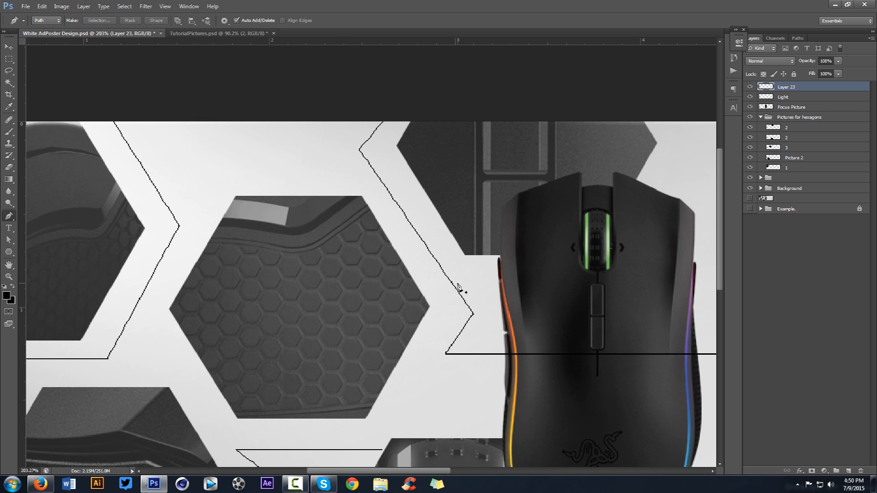
{"action": "scroll", "coordinate": [458, 287], "scroll_direction": "down", "scroll_amount": 3}
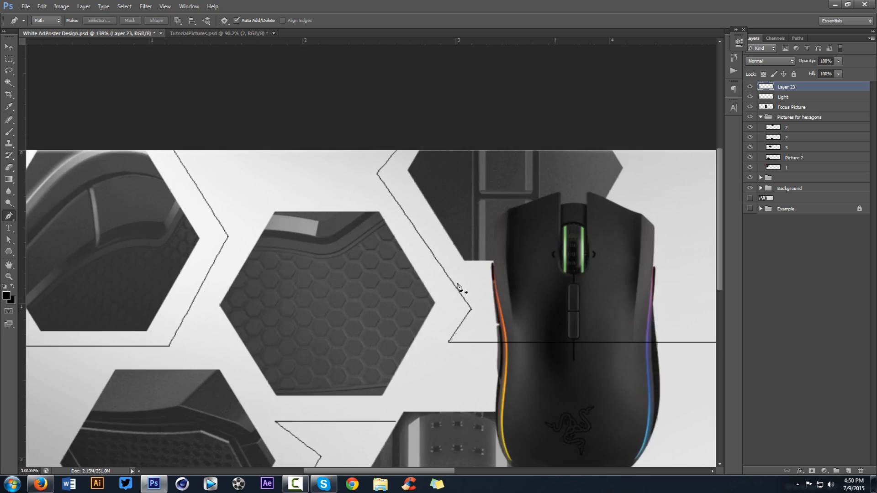
{"action": "scroll", "coordinate": [501, 323], "scroll_direction": "up", "scroll_amount": 3}
{"action": "scroll", "coordinate": [457, 338], "scroll_direction": "up", "scroll_amount": 2}
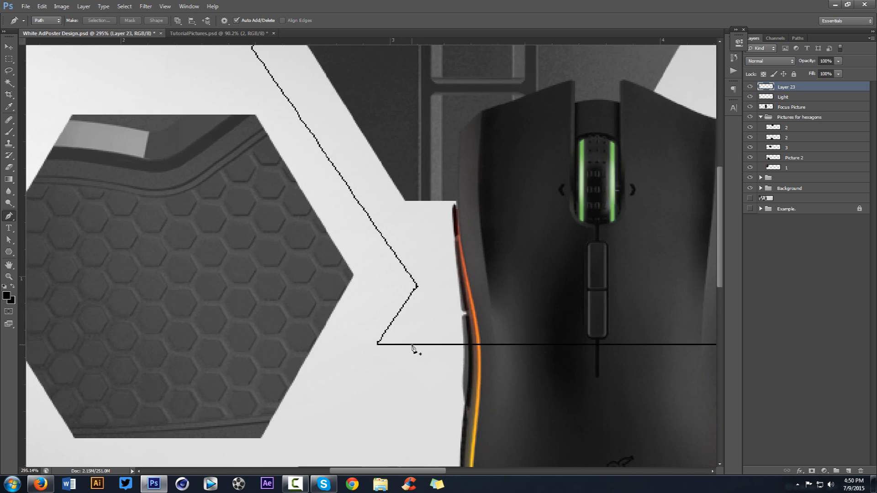
{"action": "scroll", "coordinate": [417, 333], "scroll_direction": "down", "scroll_amount": 5}
{"action": "key", "text": "ctrl+z"}
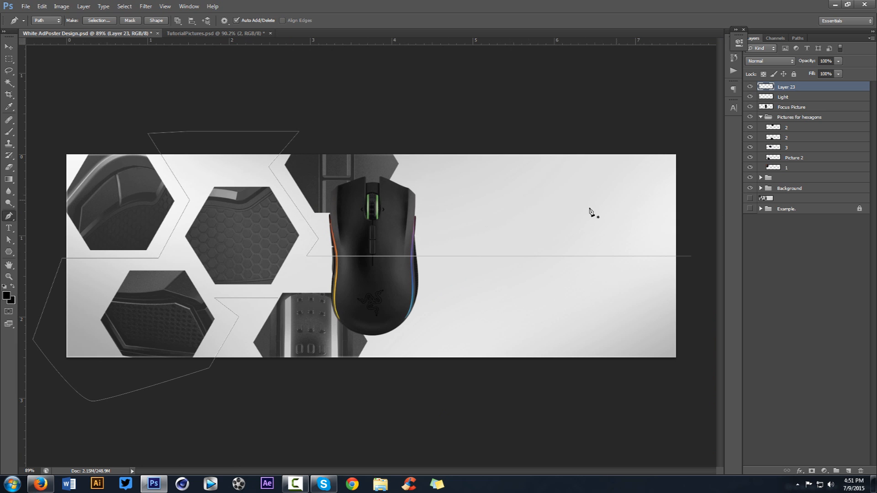
Set the Brush to 100% hardness and a size of 2 px.
{"action": "key", "text": "b"}
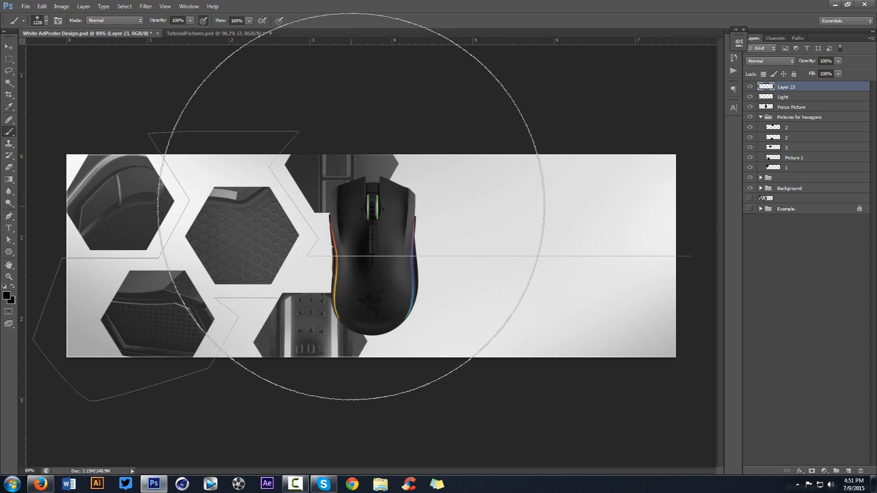
{"action": "right_click", "coordinate": [350, 206]}
{"action": "left_click_drag", "start_coordinate": [420, 234], "coordinate": [363, 235]}
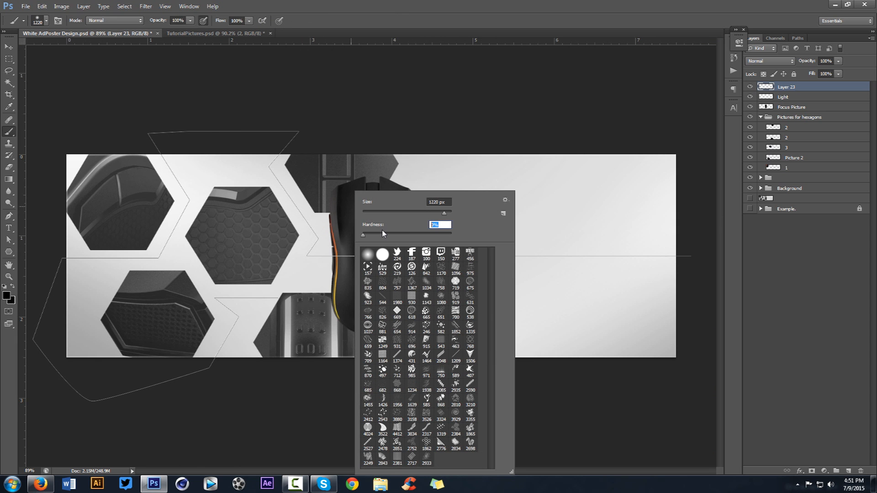
{"action": "type", "text": "100"}
{"action": "left_click", "coordinate": [447, 202]}
{"action": "type", "text": "2"}
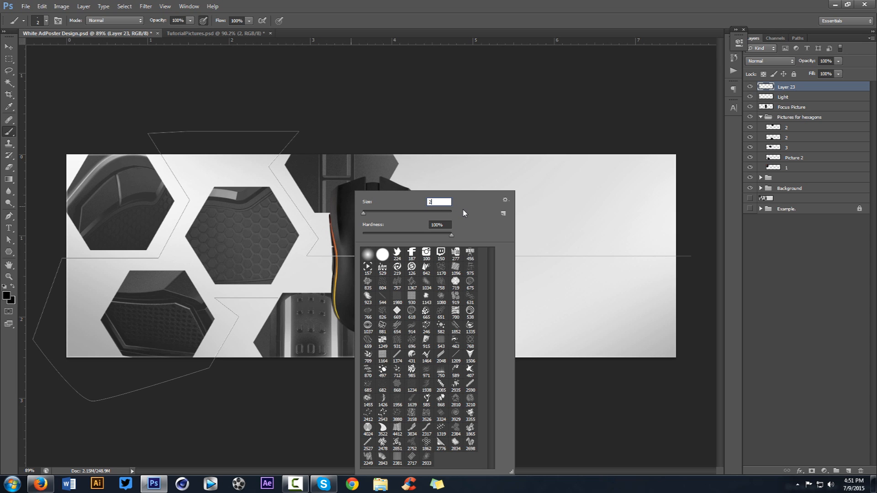
{"action": "left_click", "coordinate": [571, 210]}
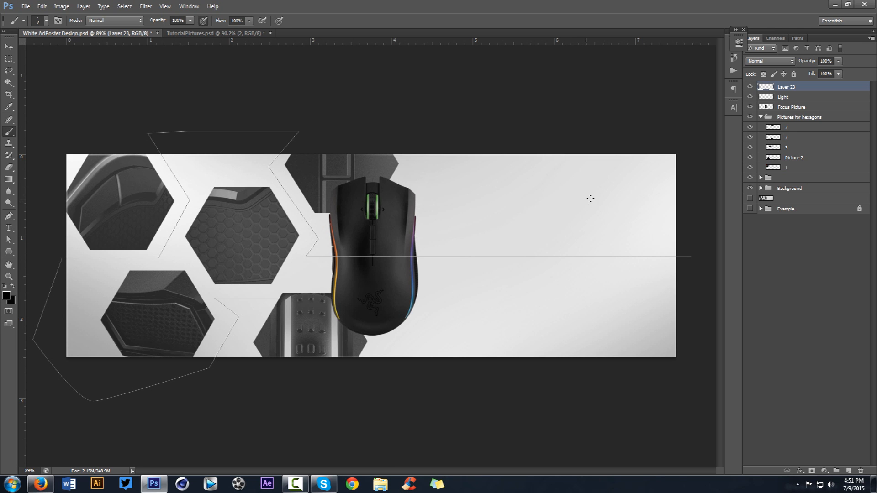
Stroke the path with the Brush, without simulated pressure, and delete the path.
{"action": "key", "text": "p"}
{"action": "right_click", "coordinate": [458, 195]}
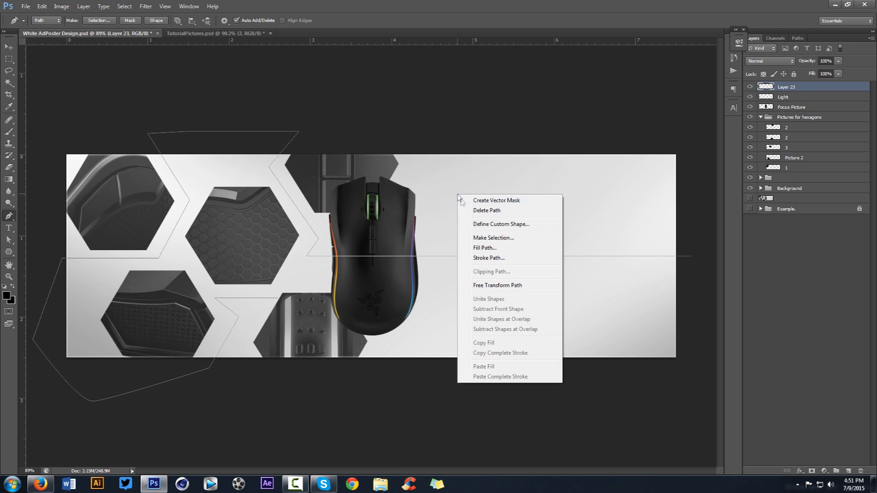
{"action": "left_click", "coordinate": [487, 258]}
{"action": "left_click", "coordinate": [417, 166]}
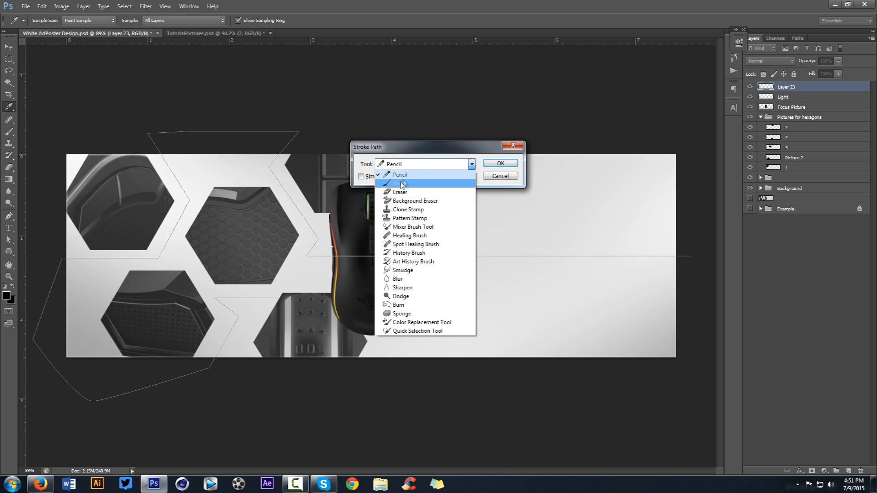
{"action": "left_click", "coordinate": [400, 184]}
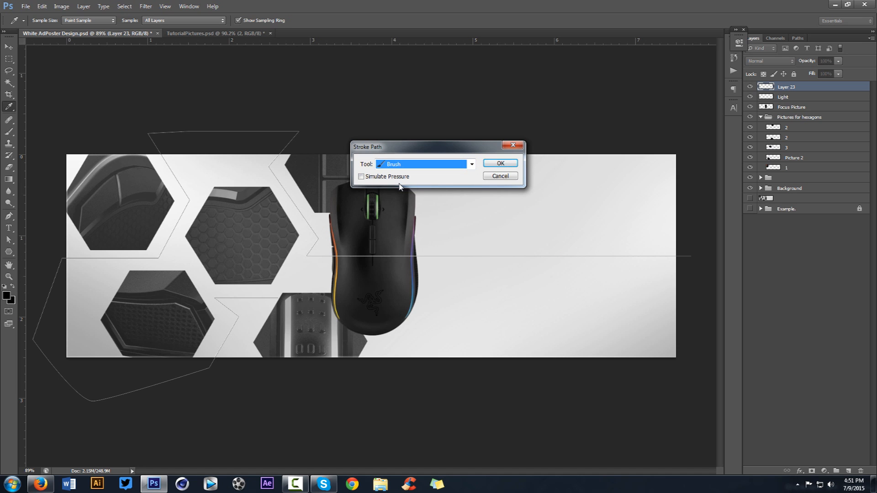
{"action": "left_click", "coordinate": [487, 166]}
{"action": "right_click", "coordinate": [477, 185]}
{"action": "left_click", "coordinate": [501, 202]}
Move the outline layer, Layer 23, into the Pictures for hexagons group, beneath the picture layer 1.
{"action": "scroll", "coordinate": [274, 189], "scroll_direction": "up", "scroll_amount": 5}
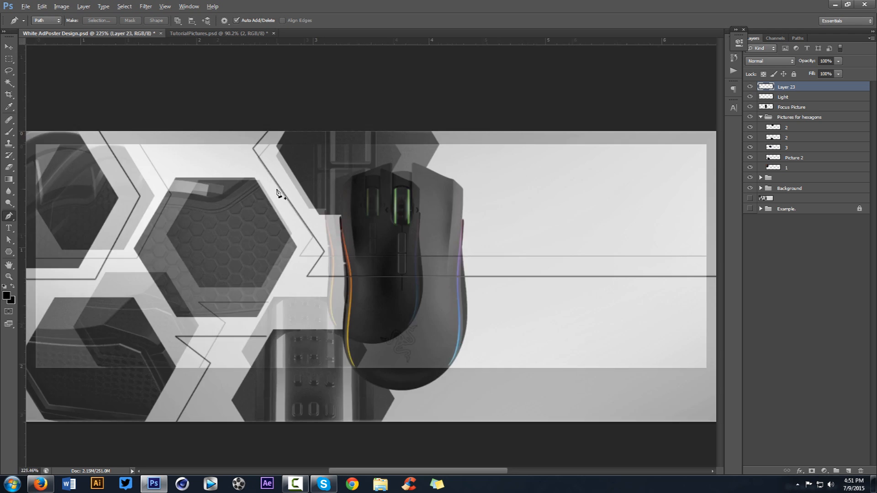
{"action": "scroll", "coordinate": [274, 189], "scroll_direction": "down", "scroll_amount": 5}
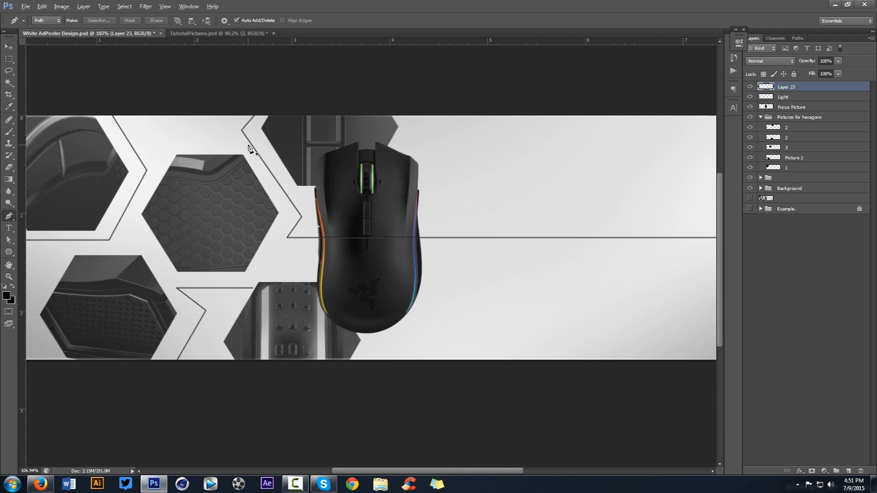
{"action": "scroll", "coordinate": [248, 146], "scroll_direction": "down", "scroll_amount": 1}
{"action": "key", "text": "v"}
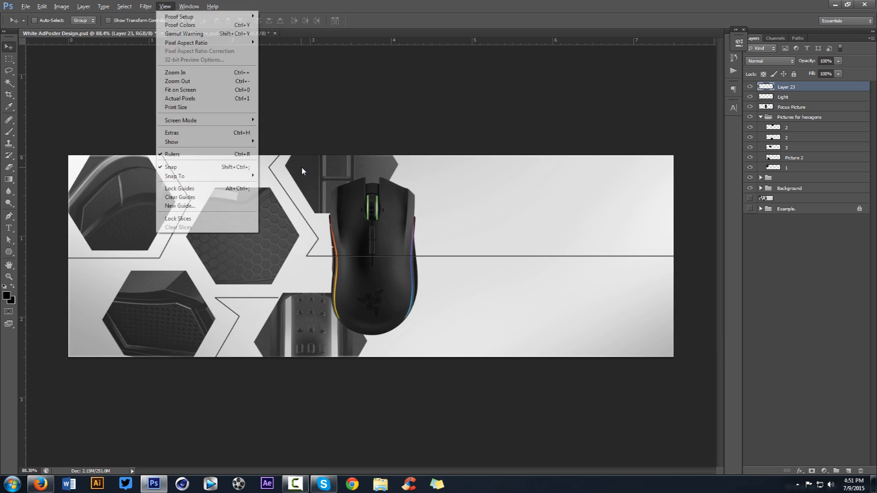
{"action": "left_click", "coordinate": [474, 191]}
{"action": "left_click_drag", "start_coordinate": [809, 83], "coordinate": [805, 173]}
{"action": "key", "text": "p"}
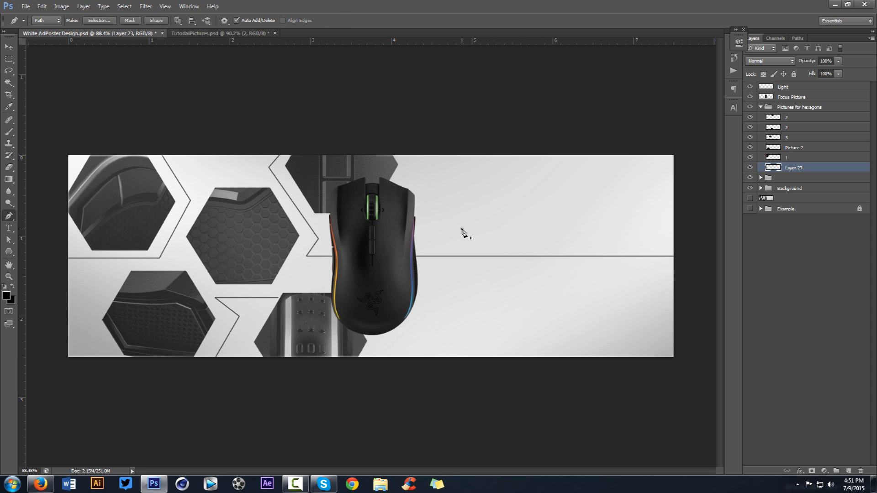
{"action": "scroll", "coordinate": [278, 285], "scroll_direction": "up", "scroll_amount": 3}
{"action": "left_click", "coordinate": [270, 329]}
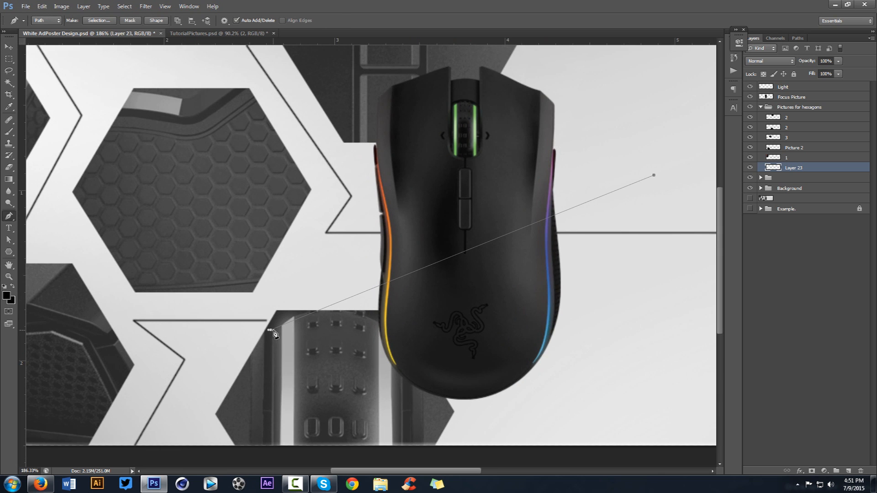
{"action": "right_click", "coordinate": [286, 283]}
{"action": "left_click", "coordinate": [310, 290]}
Identify the keypad hexagon's layer by toggling visibility and nudge that hexagon slightly left to meet the outline's end.
{"action": "key", "text": "v"}
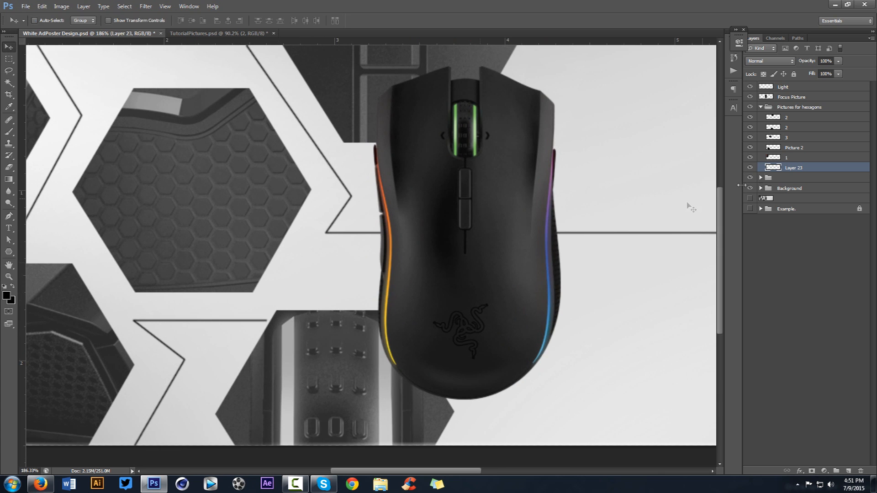
{"action": "left_click", "coordinate": [750, 118]}
{"action": "left_click", "coordinate": [751, 117]}
{"action": "left_click", "coordinate": [751, 127]}
{"action": "left_click", "coordinate": [750, 127]}
{"action": "left_click", "coordinate": [802, 128]}
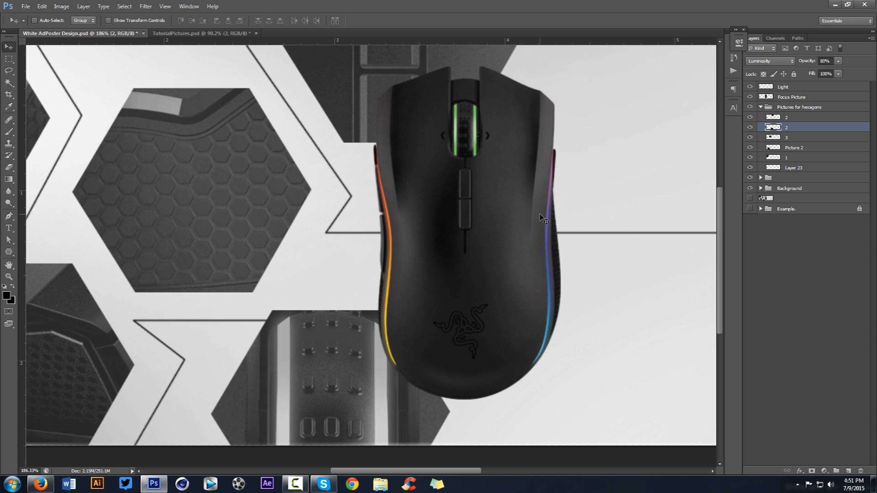
Add the text "RAZERMAMBA" just above the horizontal line, to the right of the mouse.
{"action": "key", "text": "ctrl+0"}
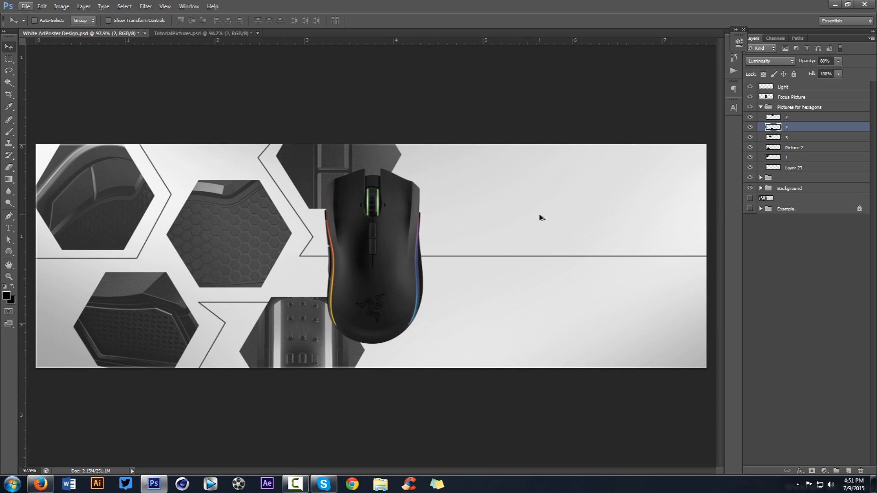
{"action": "key", "text": "t"}
{"action": "left_click", "coordinate": [516, 247]}
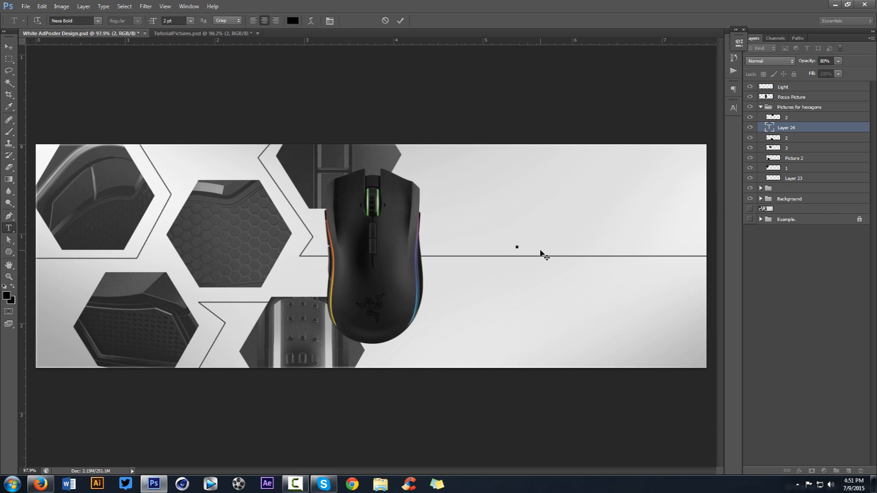
{"action": "type", "text": "RAZERMAMVA"}
{"action": "key", "text": "BackSpace"}
{"action": "key", "text": "BackSpace"}
{"action": "type", "text": "BA"}
Set the word "MAMBA" in the text to the Nexa Light font.
{"action": "key", "text": "ctrl+a"}
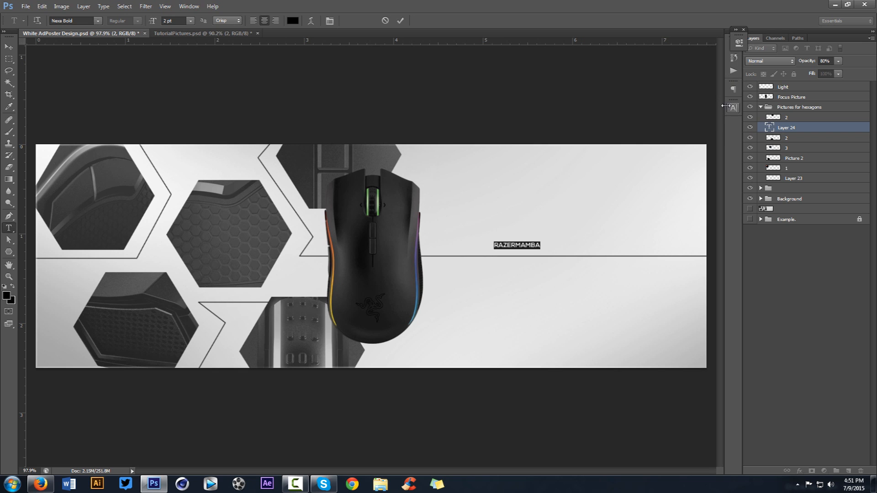
{"action": "left_click", "coordinate": [733, 108]}
{"action": "left_click_drag", "start_coordinate": [516, 246], "coordinate": [540, 245]}
{"action": "left_click", "coordinate": [647, 112]}
{"action": "key", "text": "Down"}
Color the first M of "MAMBA" red (#be2828) and the following A green with a hue of 137°.
{"action": "left_click", "coordinate": [518, 245]}
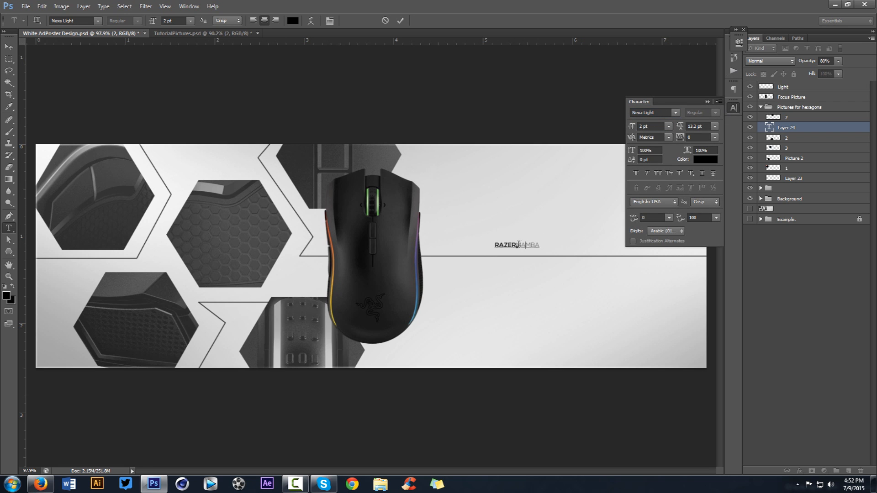
{"action": "left_click", "coordinate": [706, 159]}
{"action": "left_click", "coordinate": [429, 215]}
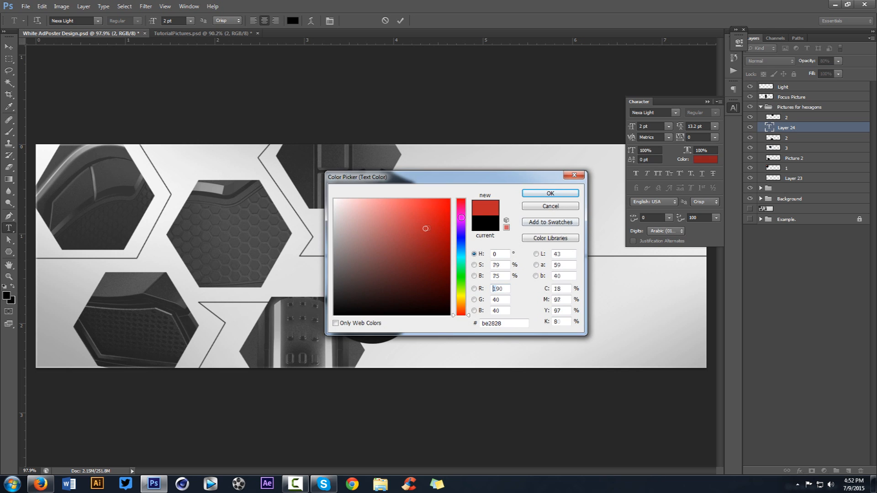
{"action": "left_click", "coordinate": [562, 193]}
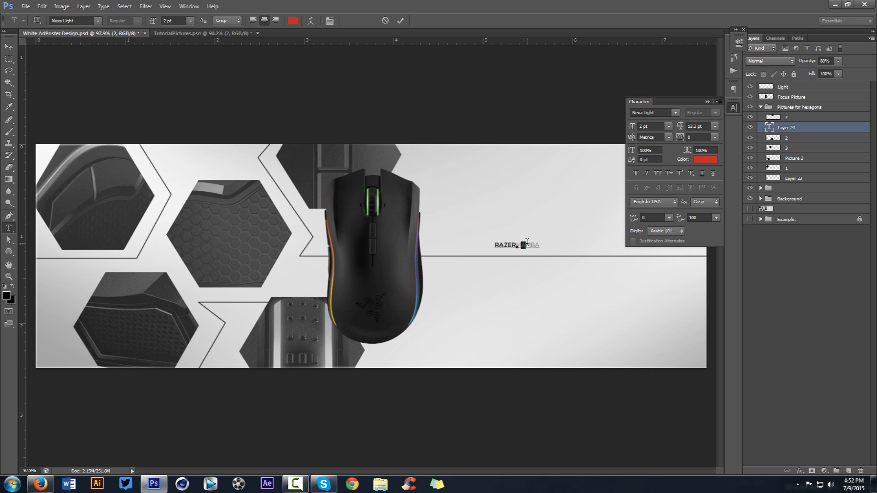
{"action": "left_click", "coordinate": [701, 162]}
{"action": "left_click", "coordinate": [461, 272]}
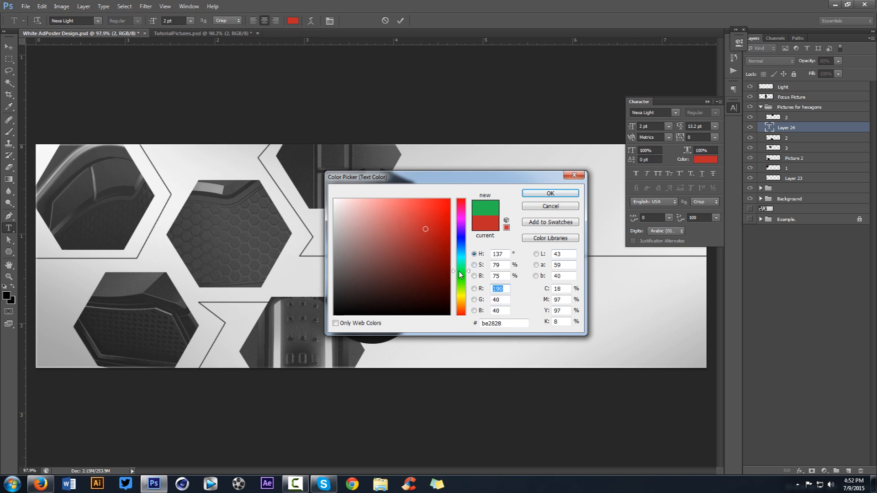
{"action": "left_click", "coordinate": [565, 195]}
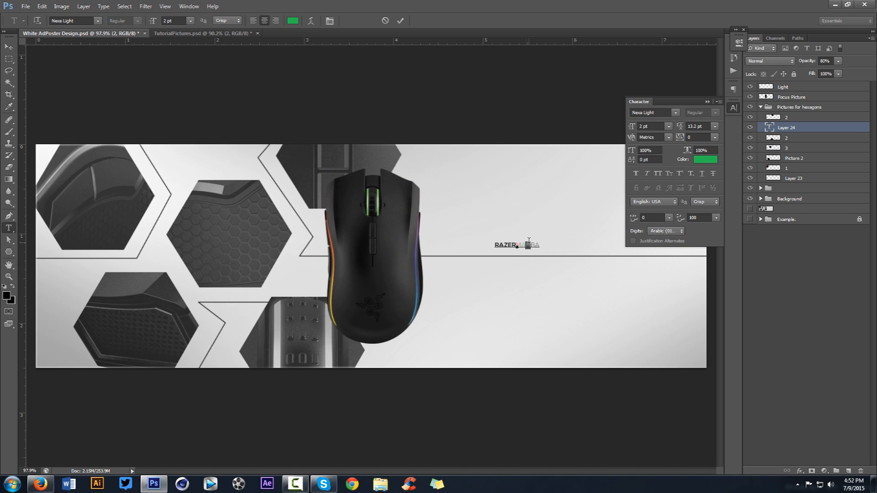
Color the second M of "MAMBA" purple.
{"action": "left_click", "coordinate": [705, 159]}
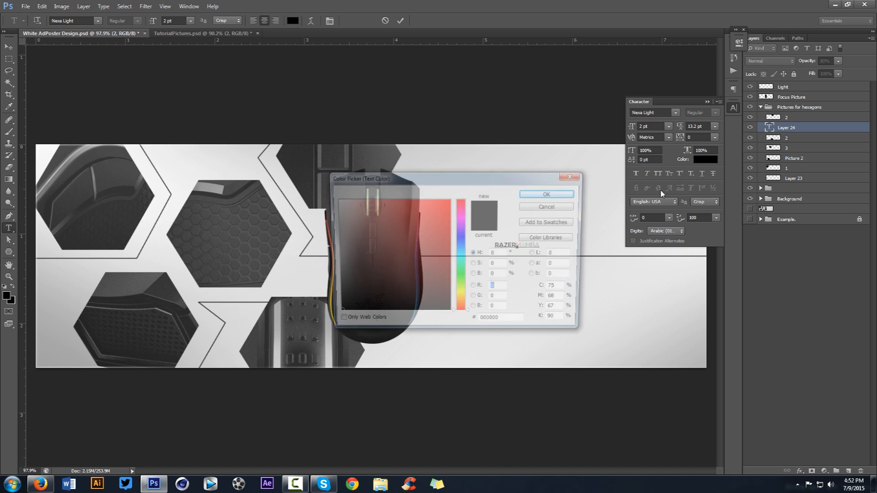
{"action": "left_click", "coordinate": [461, 274]}
{"action": "left_click", "coordinate": [461, 224]}
{"action": "left_click", "coordinate": [551, 194]}
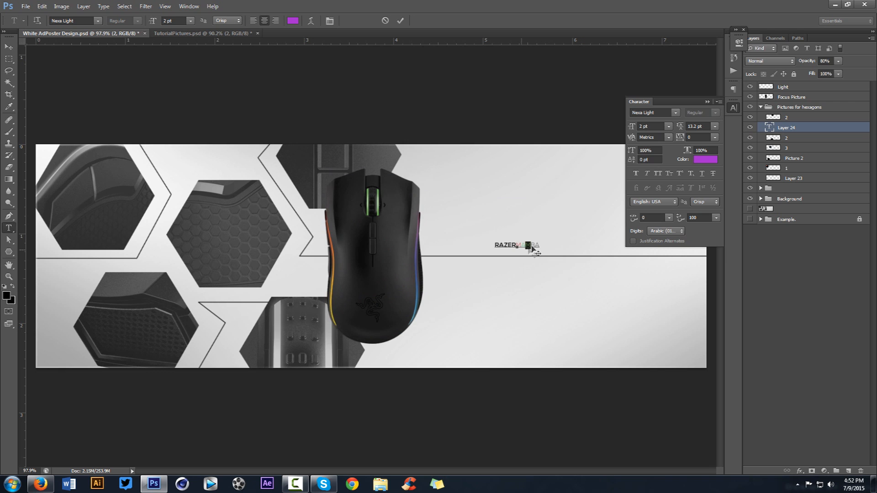
Color the last two letters, "BA", of "MAMBA" lime green.
{"action": "left_click", "coordinate": [705, 159]}
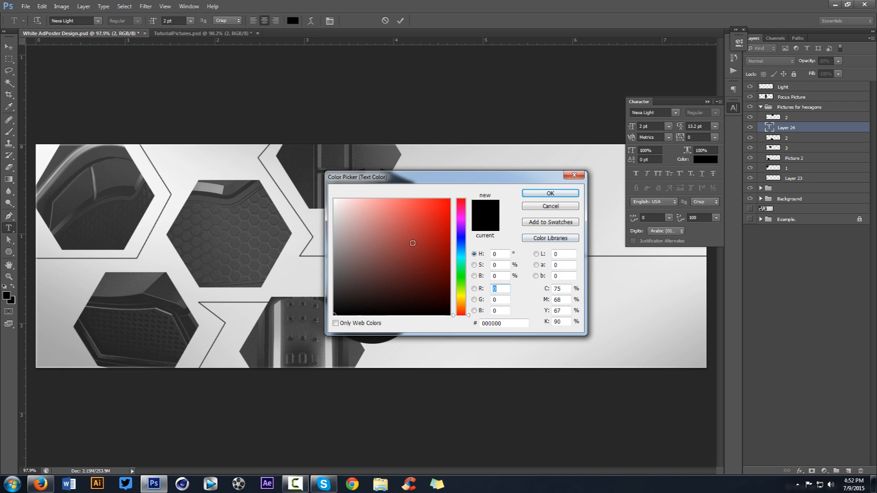
{"action": "left_click", "coordinate": [413, 209]}
{"action": "left_click", "coordinate": [551, 194]}
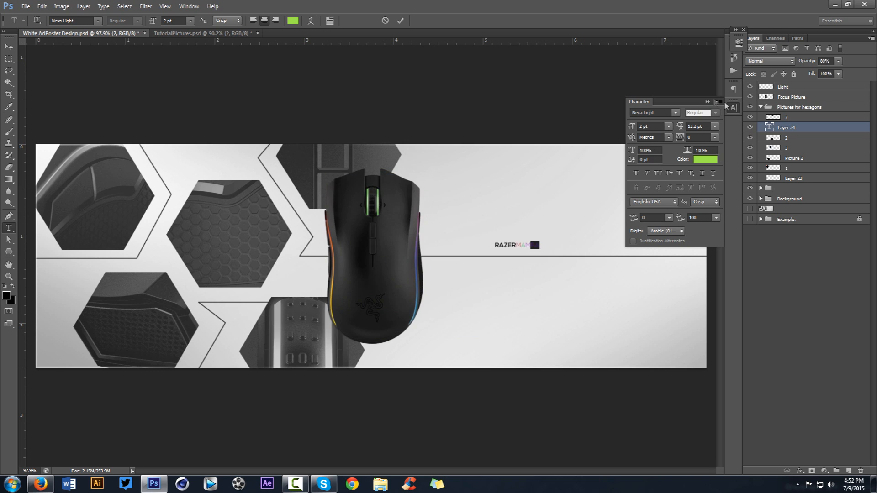
Set the whole RAZERMAMBA text to 3 pt and reposition it just above the horizontal line.
{"action": "left_click", "coordinate": [734, 108]}
{"action": "key", "text": "ctrl+a"}
{"action": "left_click", "coordinate": [174, 20]}
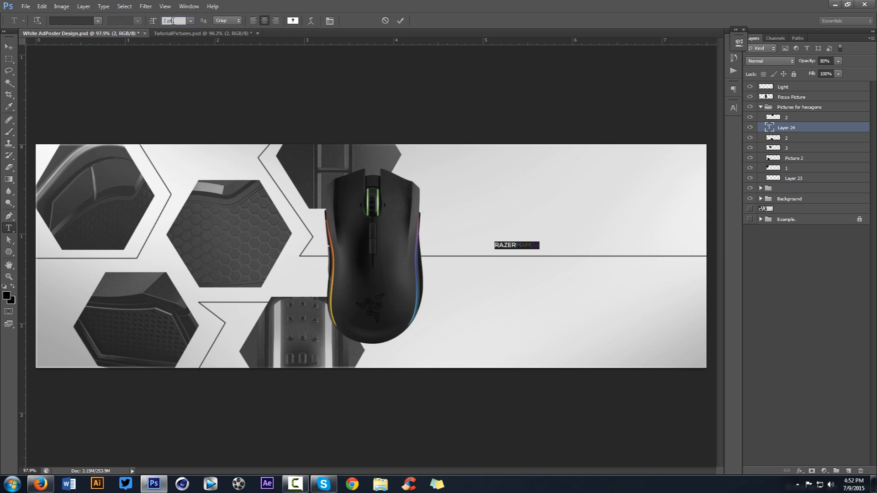
{"action": "left_click", "coordinate": [400, 20]}
{"action": "key", "text": "v"}
{"action": "left_click_drag", "start_coordinate": [572, 204], "coordinate": [582, 208]}
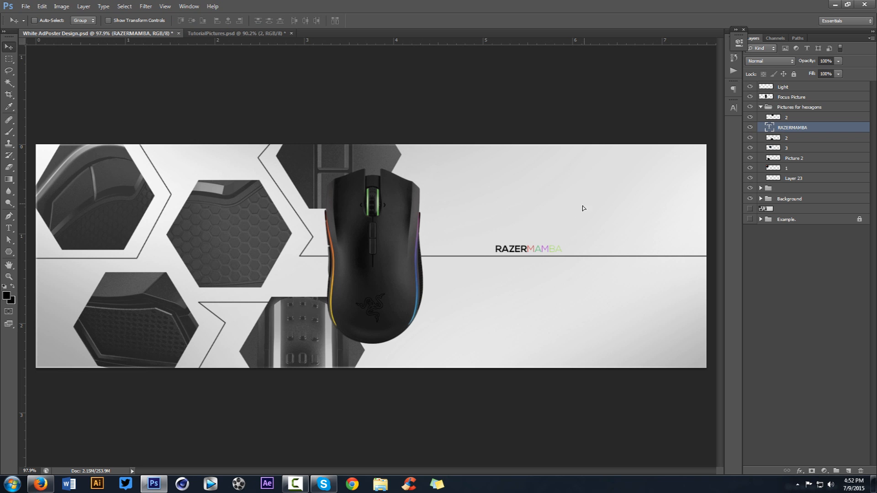
Recolor the final "BA" of "MAMBA" blue (#4b74ea).
{"action": "key", "text": "t"}
{"action": "left_click_drag", "start_coordinate": [550, 249], "coordinate": [562, 249]}
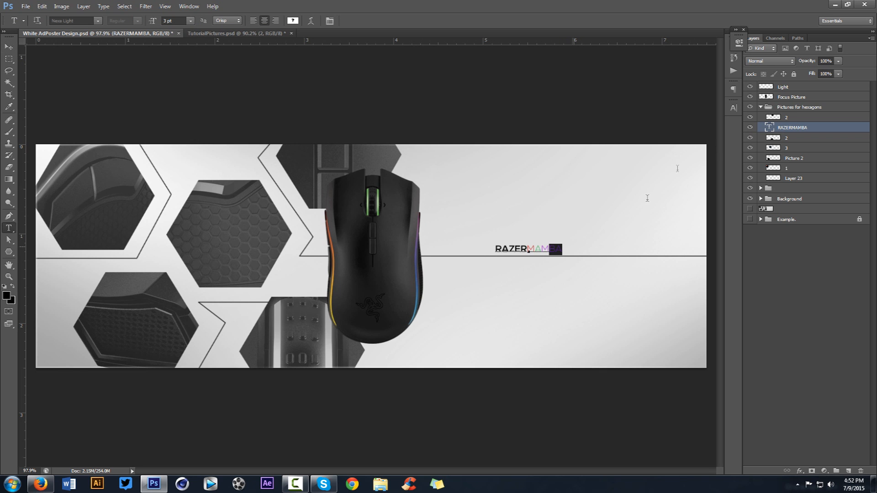
{"action": "left_click", "coordinate": [733, 108]}
{"action": "left_click", "coordinate": [702, 160]}
{"action": "left_click", "coordinate": [467, 249]}
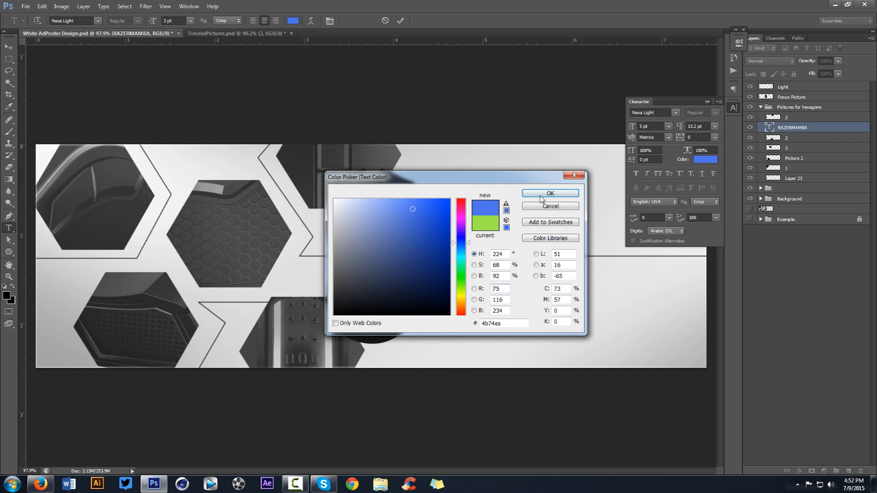
{"action": "key", "text": "Return"}
{"action": "left_click", "coordinate": [400, 21]}
Shift the title slightly up and to the left, and color the word "RAZER" dark gray.
{"action": "key", "text": "v"}
{"action": "left_click", "coordinate": [563, 230]}
{"action": "left_click_drag", "start_coordinate": [563, 230], "coordinate": [488, 241]}
{"action": "key", "text": "t"}
{"action": "left_click", "coordinate": [705, 160]}
{"action": "left_click_drag", "start_coordinate": [343, 282], "coordinate": [334, 269]}
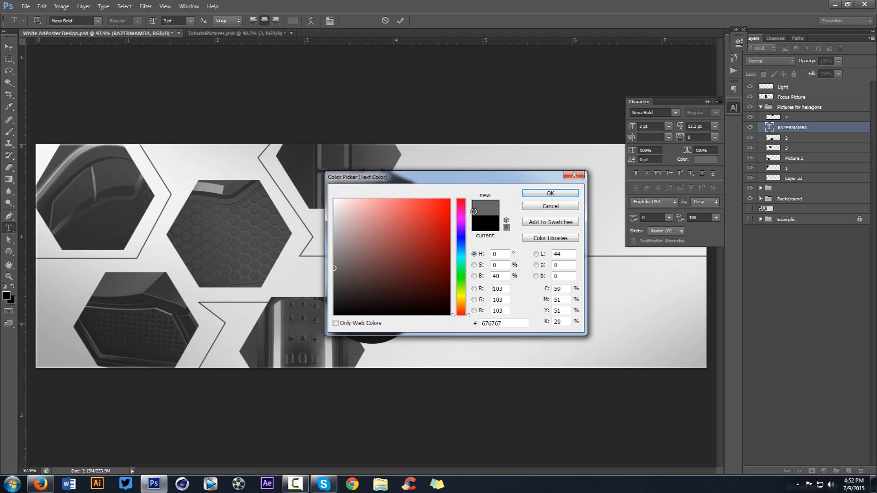
{"action": "left_click", "coordinate": [551, 194]}
{"action": "left_click", "coordinate": [401, 20]}
Duplicate the title just below itself and replace the copy's text with "WORLDS MOST ADVANCED GAMING MOUSE".
{"action": "key", "text": "v"}
{"action": "left_click_drag", "start_coordinate": [535, 171], "coordinate": [536, 179]}
{"action": "key", "text": "t"}
{"action": "left_click", "coordinate": [525, 251]}
{"action": "key", "text": "ctrl+a"}
{"action": "type", "text": "THE W"}
{"action": "type", "text": "ORLDS"}
{"action": "type", "text": " M"}
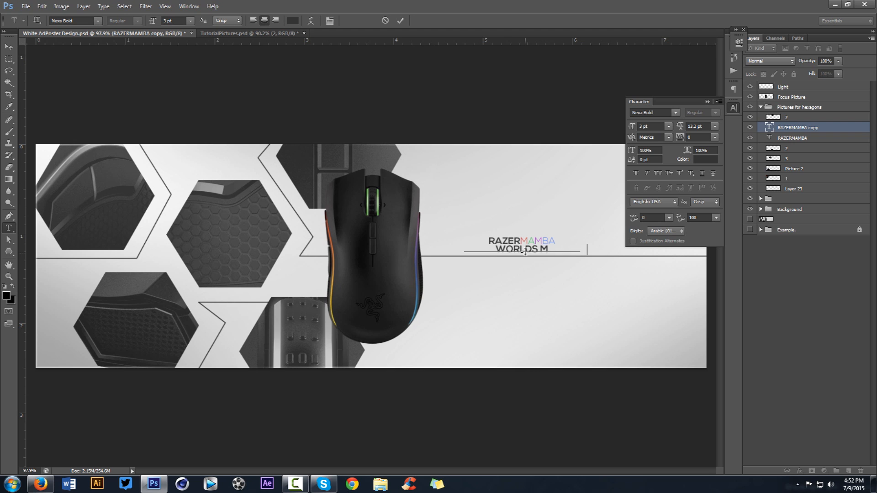
{"action": "type", "text": "OST ADVANCED GAMING MOUSE"}
Set the tagline to 2 pt and align its left edge directly beneath the RAZERMAMBA title.
{"action": "key", "text": "ctrl+a"}
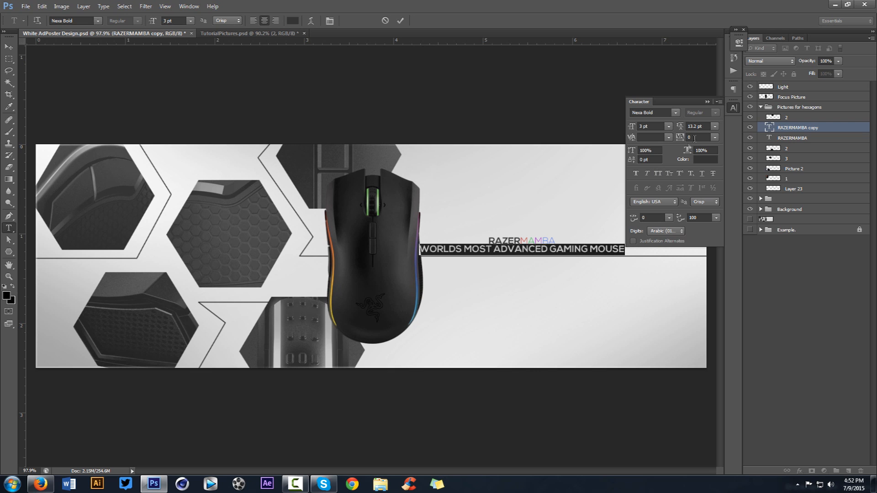
{"action": "left_click", "coordinate": [659, 126]}
{"action": "scroll", "coordinate": [659, 127], "scroll_direction": "down", "scroll_amount": 1}
{"action": "left_click", "coordinate": [400, 21]}
{"action": "key", "text": "v"}
{"action": "left_click_drag", "start_coordinate": [433, 207], "coordinate": [468, 207]}
{"action": "key", "text": "Up"}
{"action": "key", "text": "Up"}
{"action": "key", "text": "Up"}
{"action": "key", "text": "Up"}
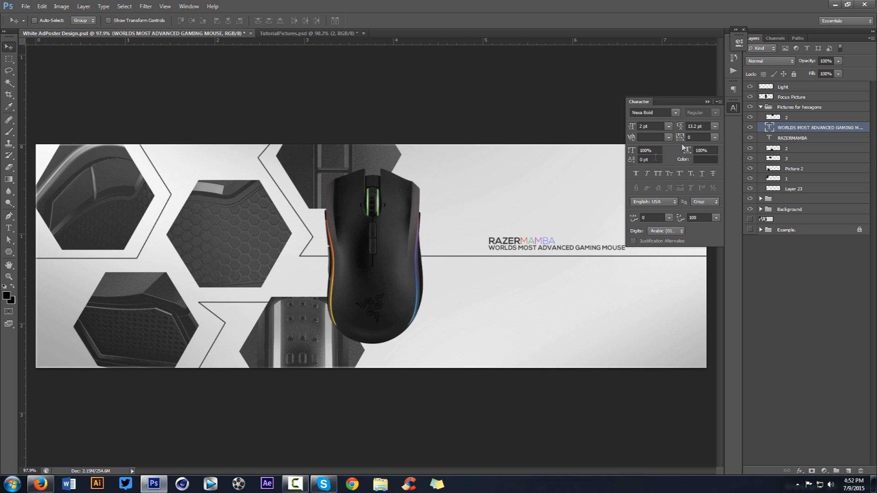
Nudge the title and tagline together slightly down toward the horizontal line.
{"action": "left_click", "coordinate": [734, 109]}
{"action": "left_click", "coordinate": [793, 138], "text": "shift"}
{"action": "key", "text": "Down"}
{"action": "key", "text": "Down"}
{"action": "key", "text": "Down"}
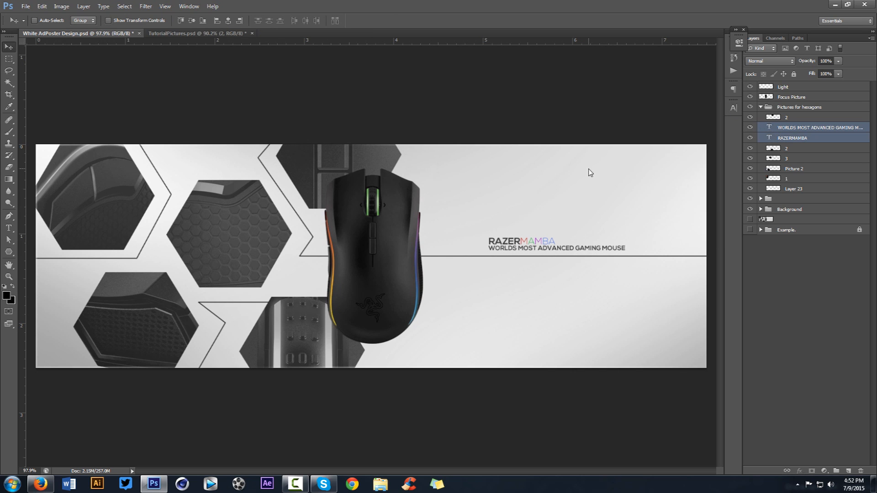
{"action": "key", "text": "Down"}
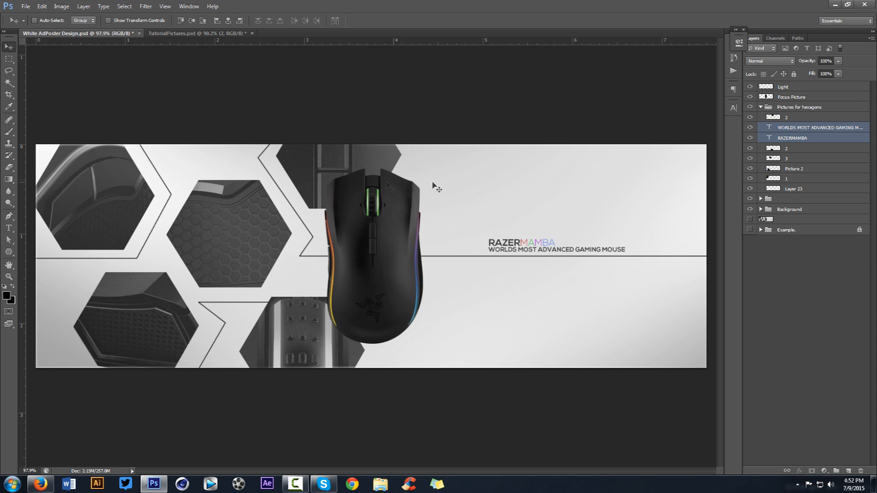
Add a Curves adjustment layer above the Light layer with one curve point in the highlights and one in the shadows.
{"action": "left_click", "coordinate": [784, 88]}
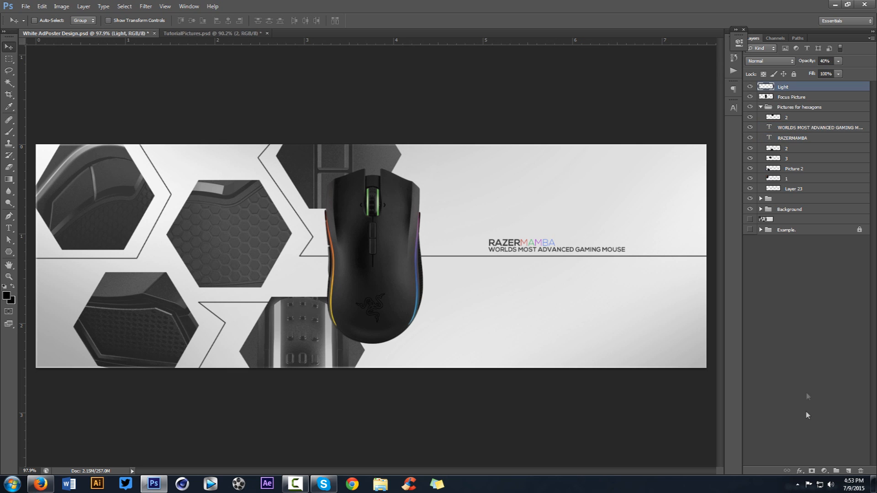
{"action": "left_click", "coordinate": [824, 471]}
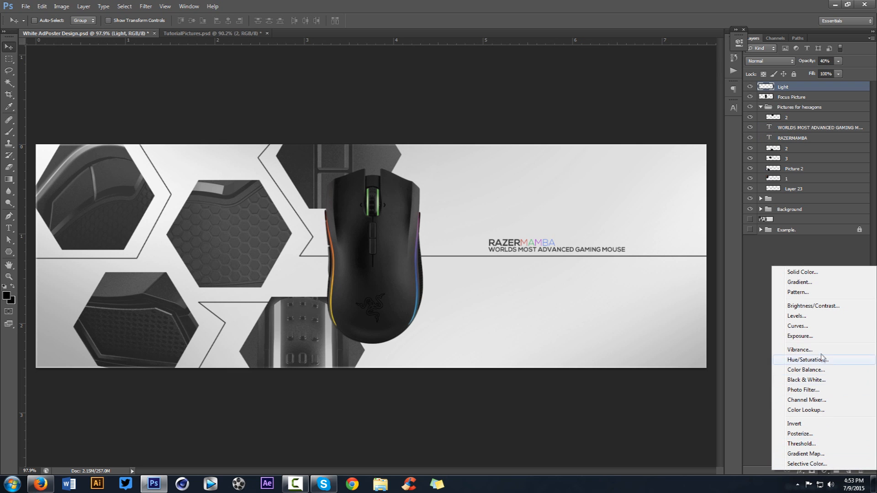
{"action": "left_click", "coordinate": [814, 329]}
{"action": "left_click_drag", "start_coordinate": [687, 114], "coordinate": [690, 108]}
{"action": "left_click_drag", "start_coordinate": [636, 163], "coordinate": [635, 166]}
Add a Brightness/Contrast adjustment layer with brightness -18 and contrast 46, and compare the poster with and without it.
{"action": "left_click", "coordinate": [824, 471]}
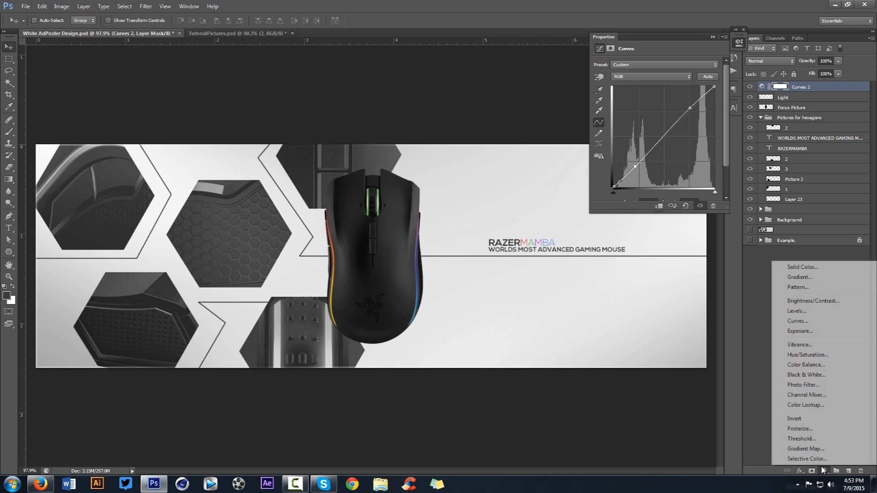
{"action": "left_click", "coordinate": [820, 302]}
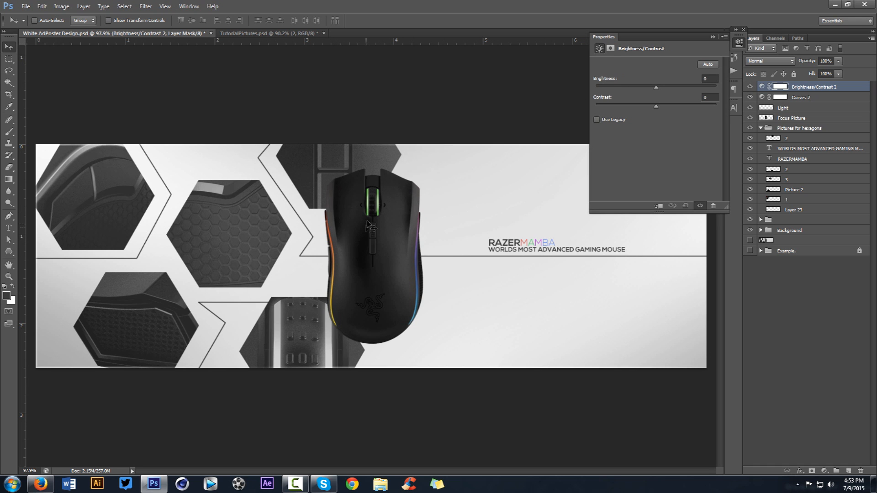
{"action": "left_click_drag", "start_coordinate": [638, 85], "coordinate": [715, 105]}
{"action": "left_click_drag", "start_coordinate": [645, 87], "coordinate": [686, 109]}
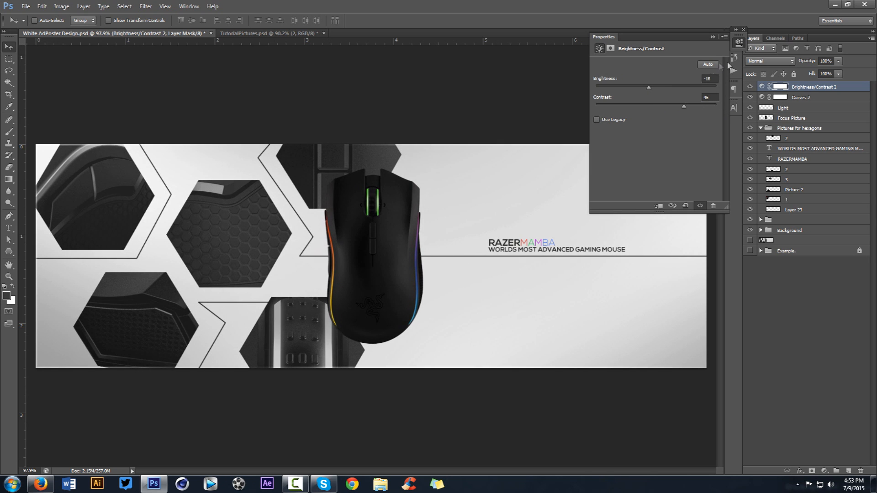
{"action": "left_click", "coordinate": [749, 87]}
{"action": "left_click", "coordinate": [749, 87]}
Try a Hue/Saturation adjustment layer with hue +34 and saturation +6, and delete it.
{"action": "left_click", "coordinate": [824, 471]}
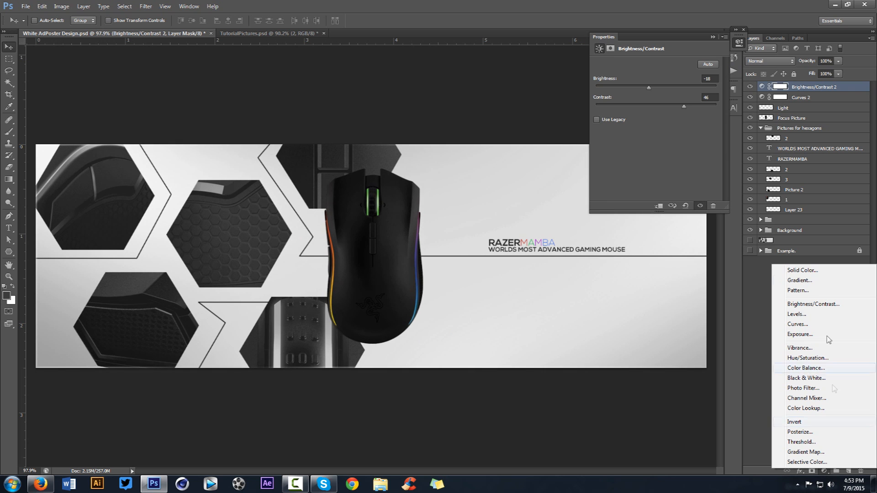
{"action": "left_click", "coordinate": [804, 359]}
{"action": "left_click_drag", "start_coordinate": [677, 118], "coordinate": [727, 118]}
{"action": "left_click_drag", "start_coordinate": [656, 98], "coordinate": [677, 106]}
{"action": "left_click", "coordinate": [829, 89]}
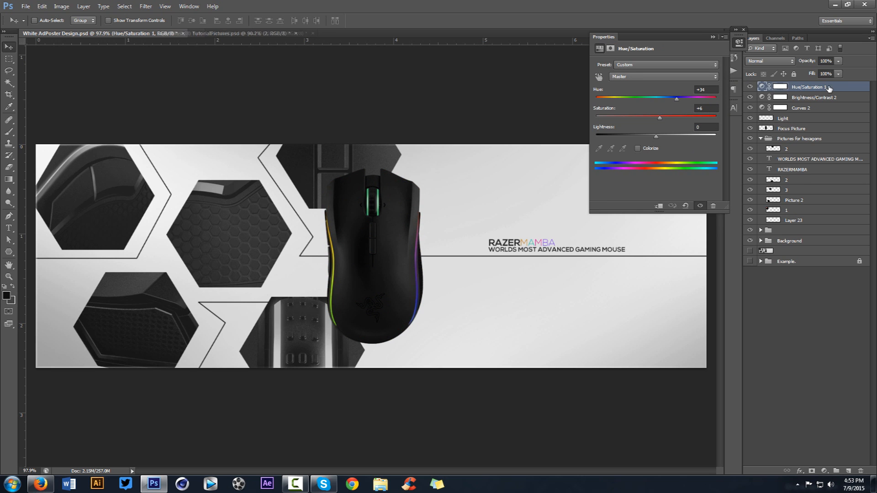
{"action": "key", "text": "Delete"}
Add a Vibrance adjustment layer on top with saturation about +78.
{"action": "left_click", "coordinate": [825, 472]}
{"action": "left_click", "coordinate": [802, 349]}
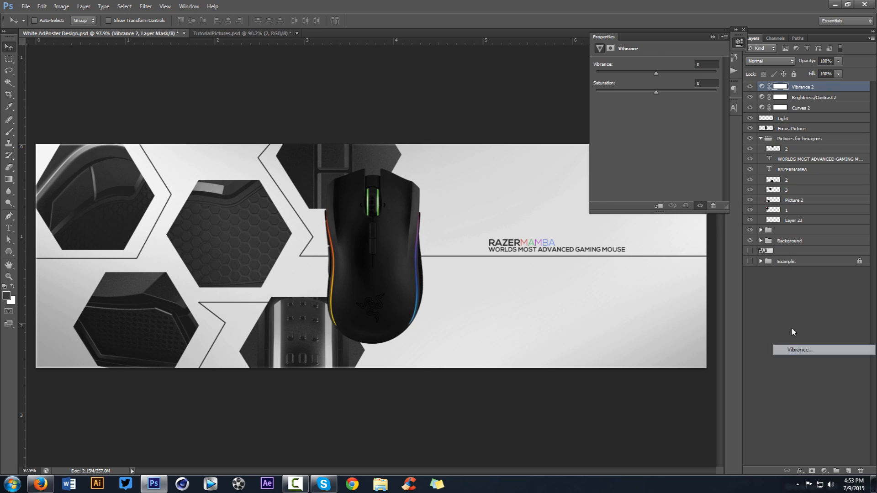
{"action": "left_click_drag", "start_coordinate": [700, 92], "coordinate": [734, 91]}
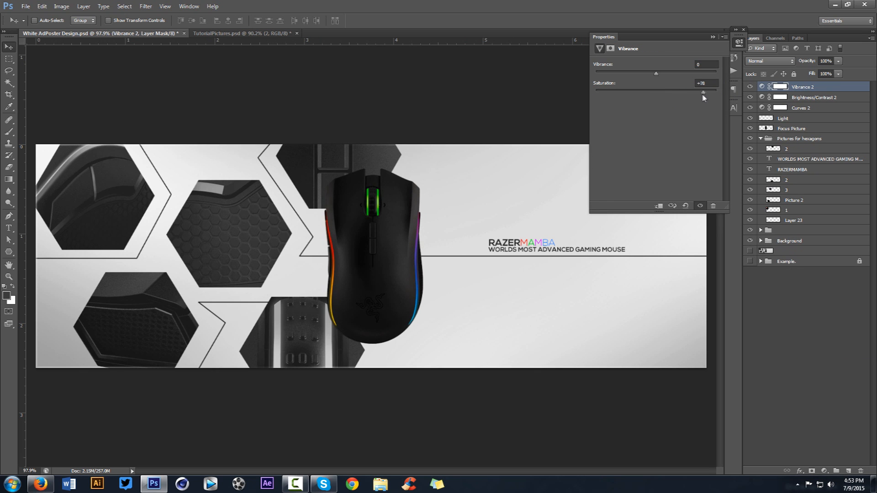
{"action": "left_click", "coordinate": [739, 42]}
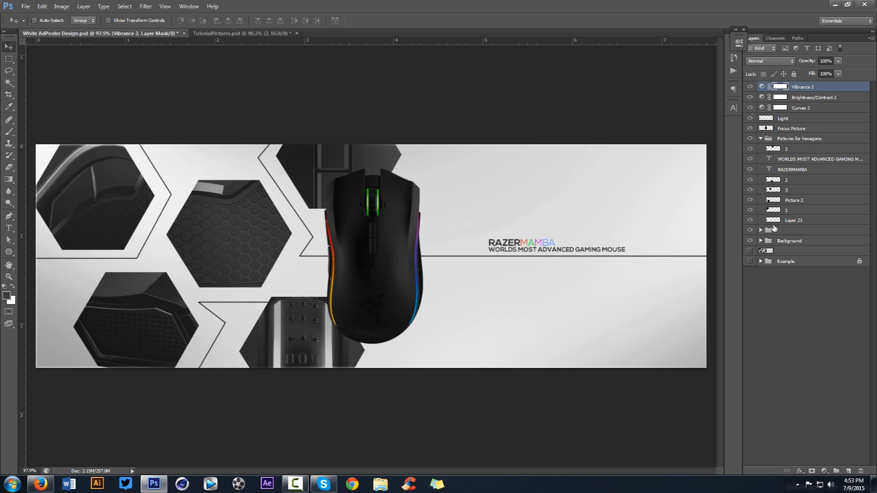
Duplicate the honeycomb outline layer, Layer 23, four times and scatter the copies across the poster.
{"action": "left_click", "coordinate": [750, 220]}
{"action": "left_click", "coordinate": [750, 221]}
{"action": "left_click", "coordinate": [795, 220]}
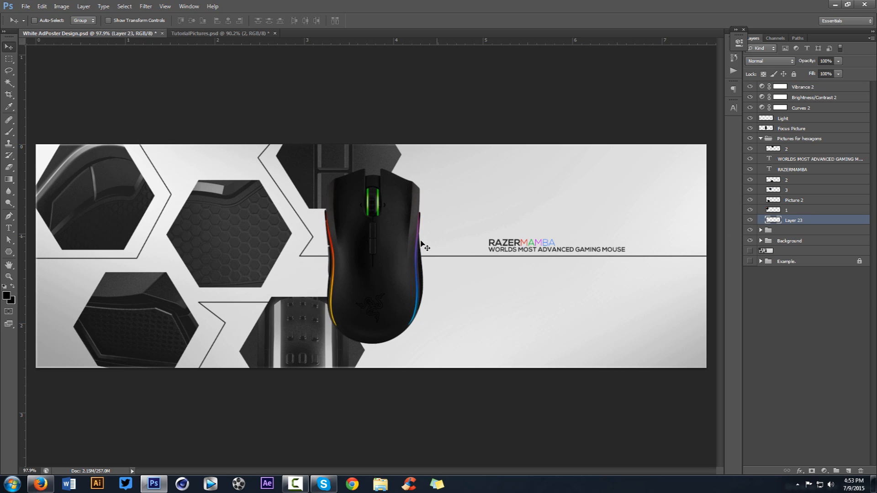
{"action": "left_click_drag", "start_coordinate": [337, 229], "coordinate": [552, 206]}
{"action": "left_click_drag", "start_coordinate": [534, 182], "coordinate": [224, 172]}
{"action": "left_click_drag", "start_coordinate": [392, 165], "coordinate": [272, 301]}
{"action": "left_click_drag", "start_coordinate": [336, 264], "coordinate": [336, 263]}
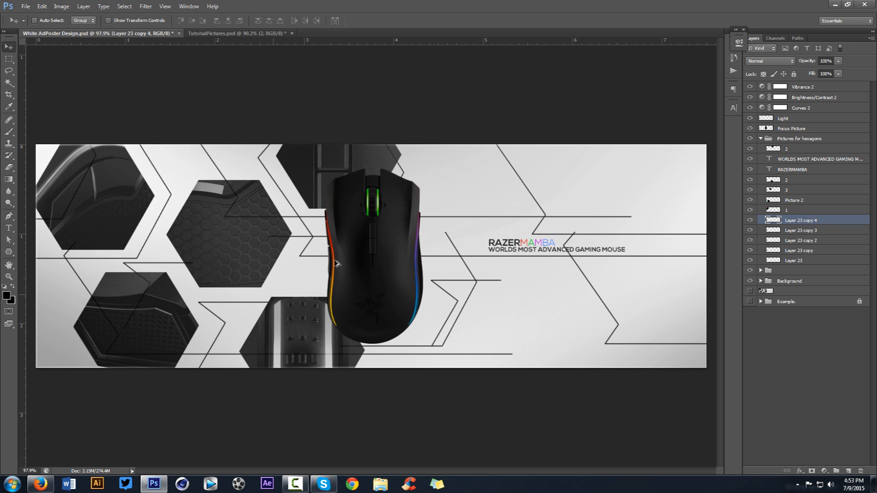
Merge the four outline copies into one layer, lower its opacity to 11%, and shift it slightly right and down.
{"action": "left_click", "coordinate": [799, 251], "text": "shift"}
{"action": "key", "text": "ctrl+e"}
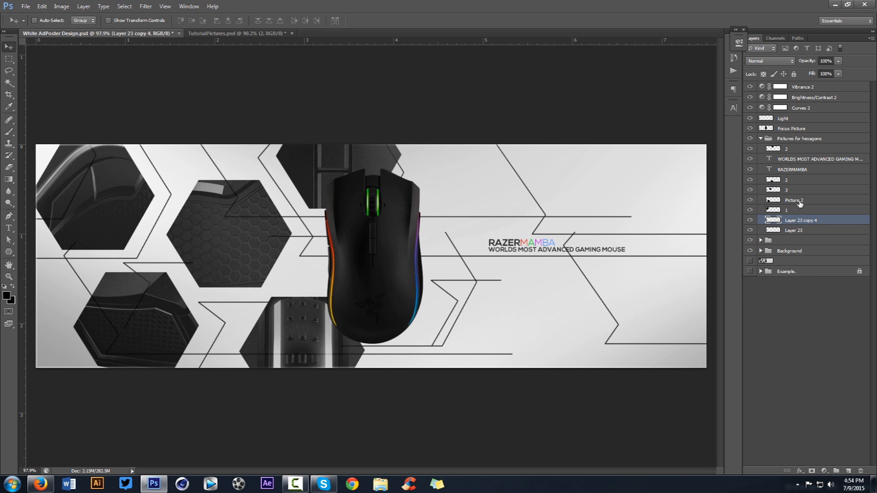
{"action": "left_click_drag", "start_coordinate": [839, 61], "coordinate": [796, 74]}
{"action": "left_click_drag", "start_coordinate": [504, 175], "coordinate": [514, 180]}
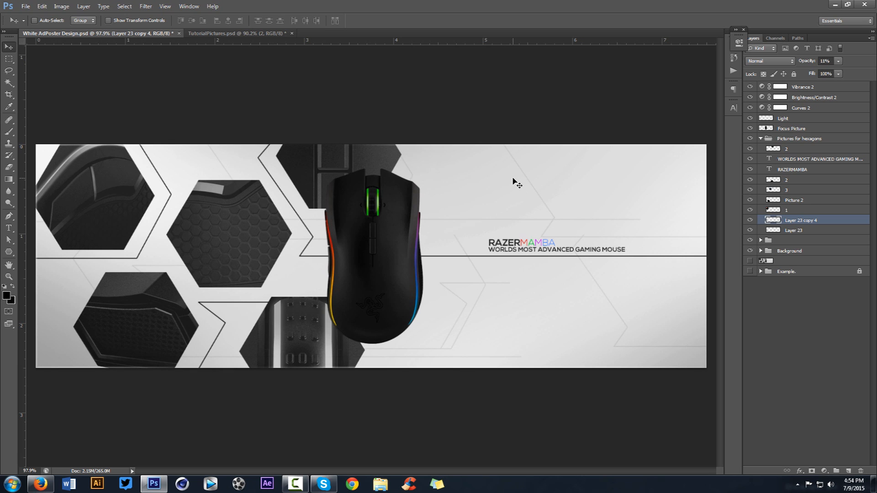
Duplicate the unnamed group of black hexagons and merge the copy into a single layer.
{"action": "left_click", "coordinate": [751, 241]}
{"action": "left_click", "coordinate": [758, 243]}
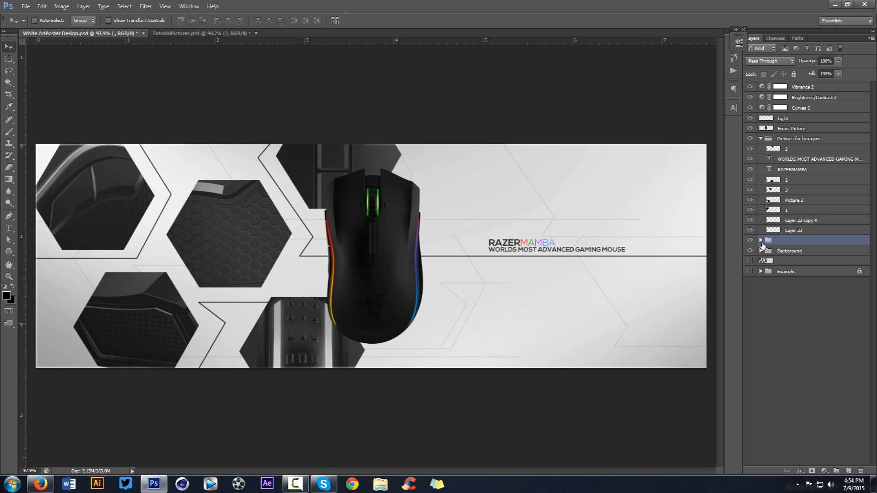
{"action": "left_click", "coordinate": [761, 242]}
{"action": "left_click_drag", "start_coordinate": [750, 251], "coordinate": [751, 293]}
{"action": "left_click", "coordinate": [761, 242]}
{"action": "key", "text": "ctrl+j"}
{"action": "key", "text": "ctrl+e"}
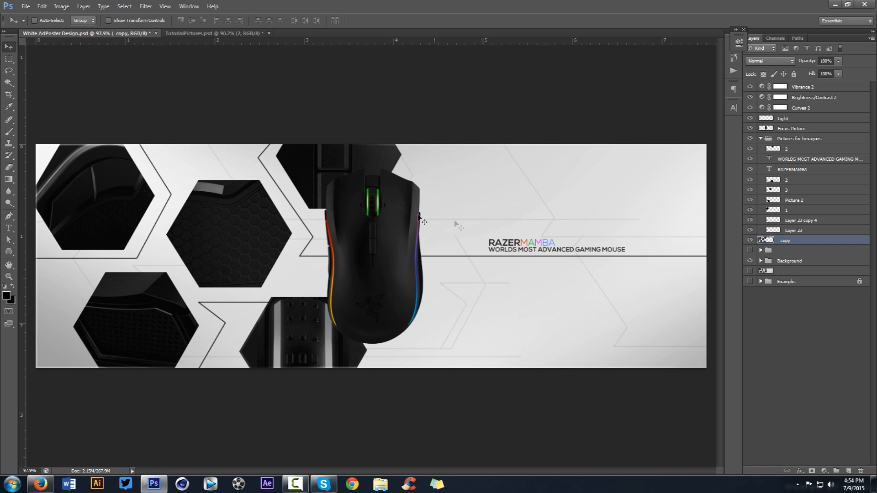
Try moving the merged hexagon copy over the area to the right of the mouse, and delete that layer.
{"action": "left_click_drag", "start_coordinate": [310, 204], "coordinate": [546, 190]}
{"action": "key", "text": "ctrl+z"}
{"action": "left_click_drag", "start_coordinate": [619, 202], "coordinate": [556, 200]}
{"action": "key", "text": "ctrl+z"}
{"action": "left_click", "coordinate": [778, 253]}
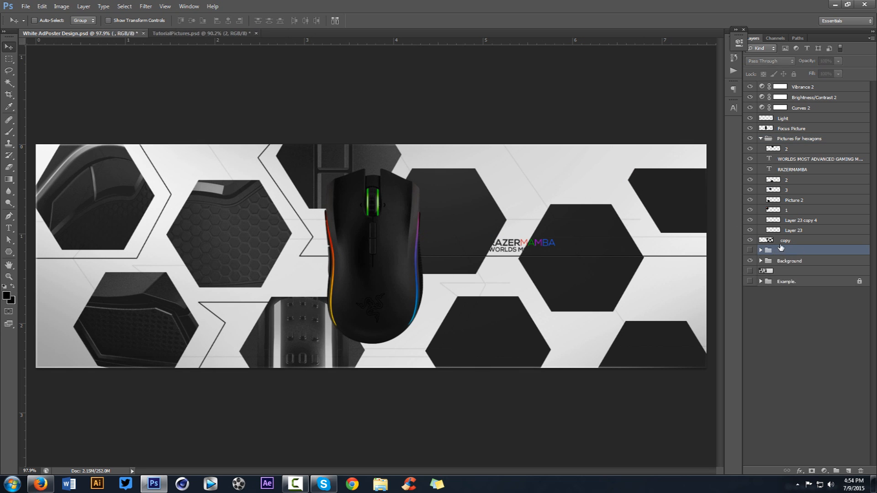
{"action": "left_click_drag", "start_coordinate": [782, 241], "coordinate": [779, 251]}
Show the original black hexagon group and move it right so that one hexagon overlaps the title area.
{"action": "left_click", "coordinate": [752, 241]}
{"action": "left_click_drag", "start_coordinate": [495, 199], "coordinate": [697, 276]}
{"action": "left_click_drag", "start_coordinate": [610, 220], "coordinate": [647, 227]}
{"action": "key", "text": "ctrl+t"}
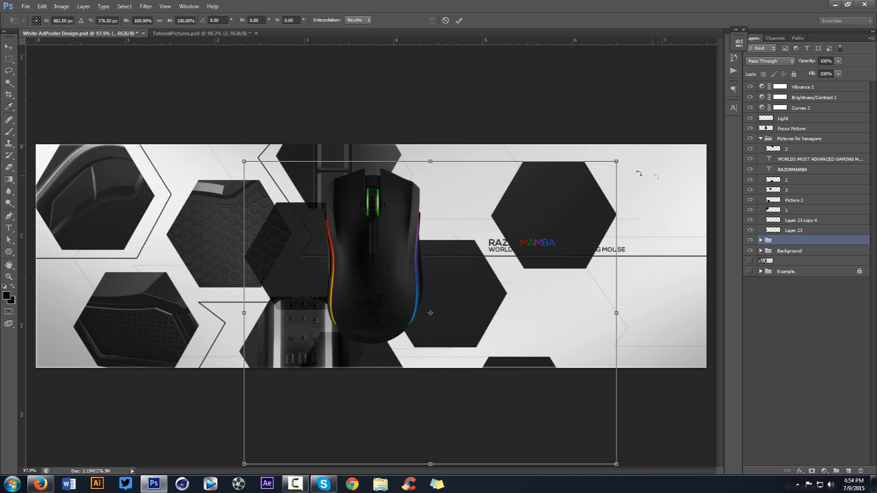
{"action": "left_click_drag", "start_coordinate": [607, 164], "coordinate": [591, 198]}
{"action": "left_click", "coordinate": [446, 21]}
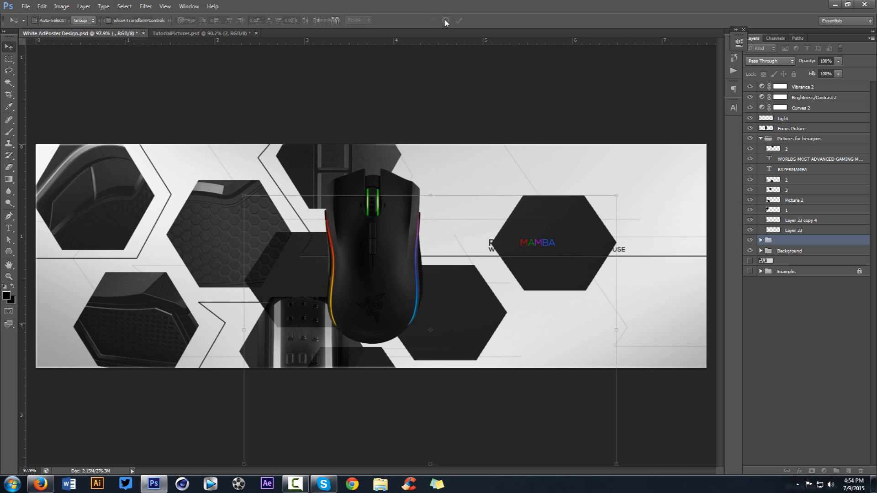
Duplicate the hexagon group, hide the original, and scale the copy to 51.26% in the poster's lower right corner.
{"action": "key", "text": "ctrl+j"}
{"action": "left_click", "coordinate": [750, 251]}
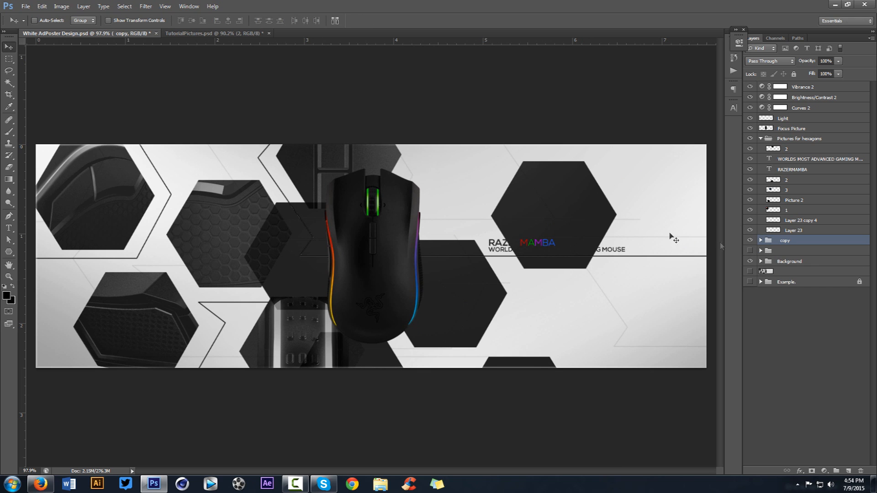
{"action": "left_click_drag", "start_coordinate": [563, 221], "coordinate": [607, 244]}
{"action": "key", "text": "ctrl+t"}
{"action": "left_click_drag", "start_coordinate": [664, 184], "coordinate": [480, 332]}
{"action": "left_click_drag", "start_coordinate": [414, 387], "coordinate": [657, 316]}
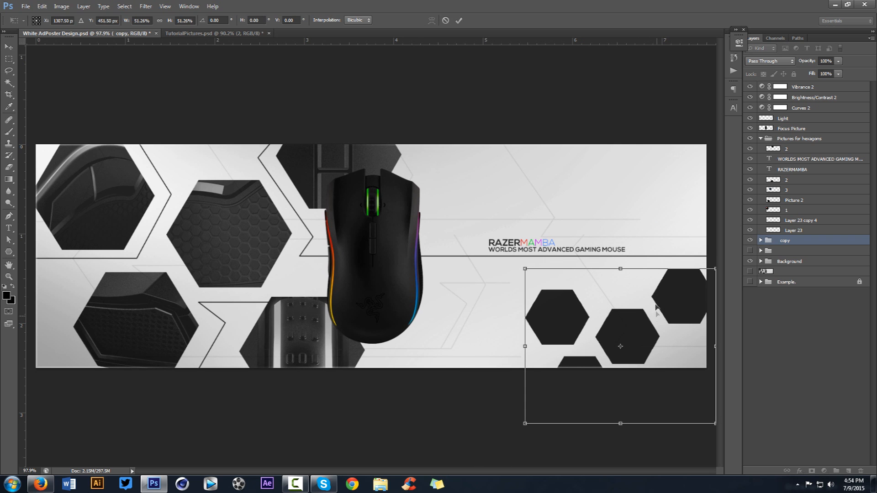
{"action": "key", "text": "Return"}
Duplicate the hexagon group as smaller clusters along the bottom edge and at the top edge, just right of the mouse.
{"action": "key", "text": "ctrl+t"}
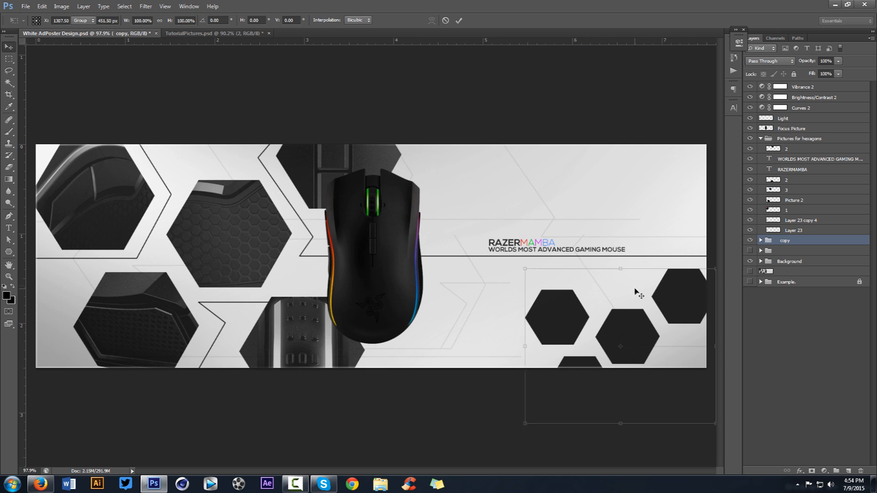
{"action": "key", "text": "Return"}
{"action": "left_click_drag", "start_coordinate": [635, 289], "coordinate": [493, 307]}
{"action": "key", "text": "ctrl+t"}
{"action": "left_click_drag", "start_coordinate": [576, 287], "coordinate": [510, 137]}
{"action": "key", "text": "Return"}
{"action": "key", "text": "ctrl+t"}
{"action": "key", "text": "Return"}
Duplicate the top hexagon cluster to its right and scale that copy down further.
{"action": "left_click_drag", "start_coordinate": [488, 170], "coordinate": [556, 154]}
{"action": "key", "text": "ctrl+t"}
{"action": "left_click_drag", "start_coordinate": [596, 119], "coordinate": [554, 161]}
{"action": "key", "text": "Return"}
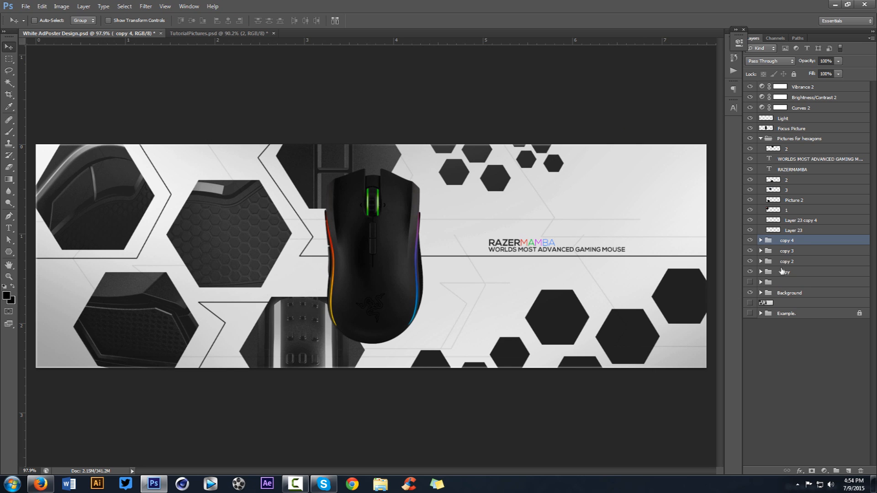
Merge the four hexagon group copies into one layer and lower its opacity to 21%.
{"action": "left_click", "coordinate": [782, 272], "text": "shift"}
{"action": "key", "text": "ctrl+e"}
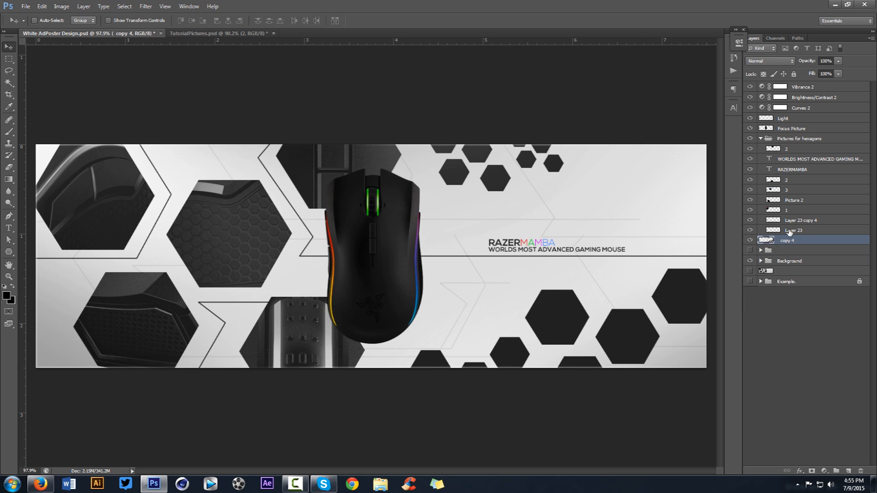
{"action": "left_click", "coordinate": [839, 61]}
{"action": "left_click_drag", "start_coordinate": [809, 73], "coordinate": [802, 74]}
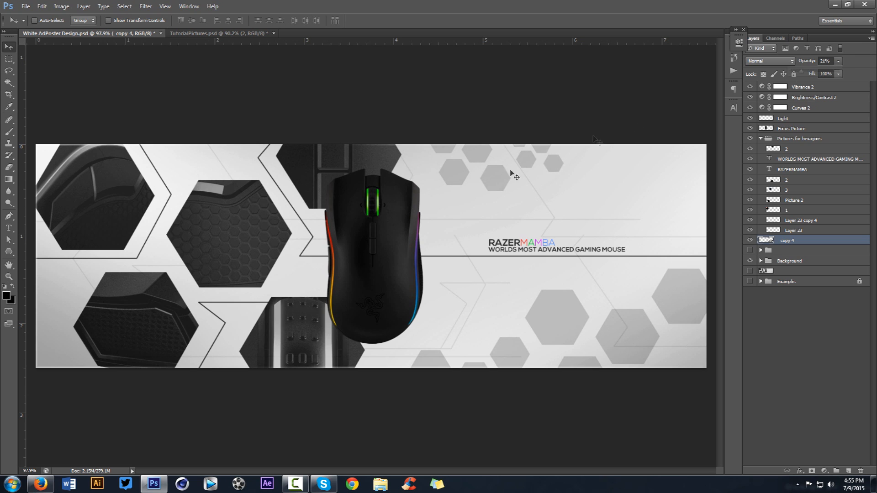
{"action": "key", "text": "e"}
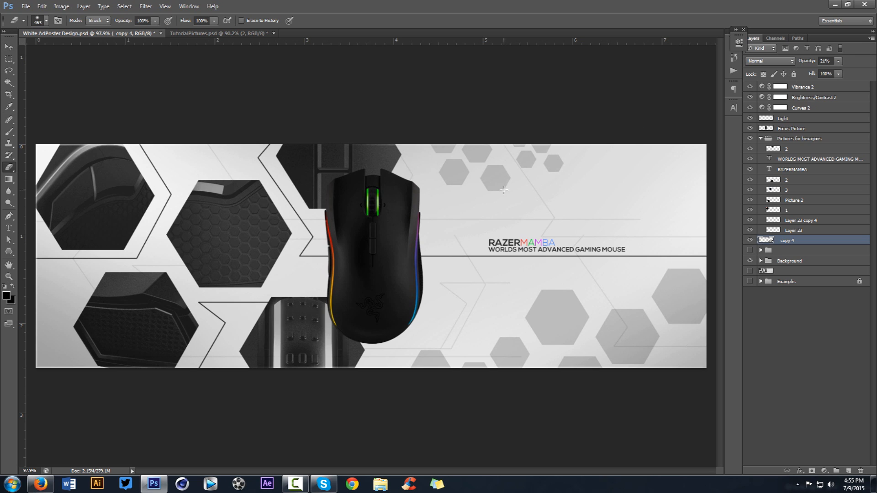
{"action": "key", "text": "b"}
{"action": "mouse_move", "coordinate": [456, 201]}
{"action": "left_mouse_down"}
{"action": "mouse_move", "coordinate": [546, 202]}
{"action": "mouse_move", "coordinate": [524, 230]}
{"action": "mouse_move", "coordinate": [525, 46]}
{"action": "left_mouse_up"}
{"action": "left_click_drag", "start_coordinate": [523, 271], "coordinate": [523, 125]}
{"action": "mouse_move", "coordinate": [527, 237]}
{"action": "left_mouse_down"}
{"action": "mouse_move", "coordinate": [550, 189]}
{"action": "mouse_move", "coordinate": [549, 200]}
{"action": "left_mouse_up"}
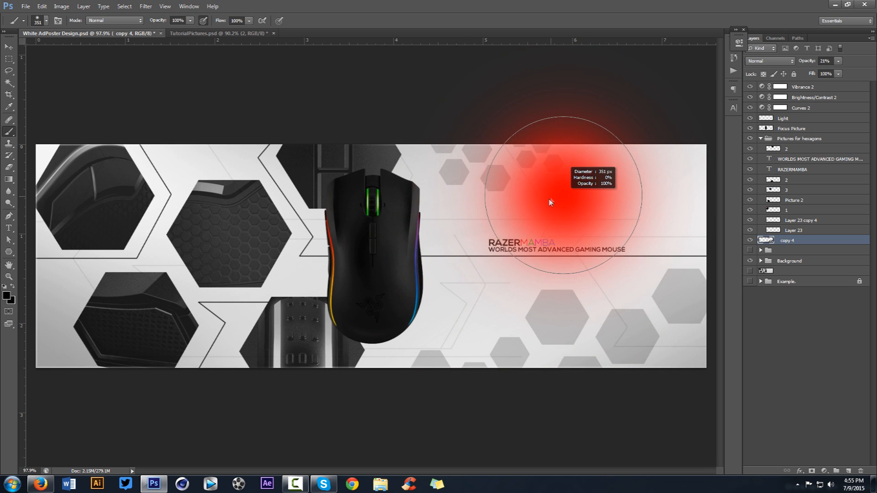
Softly erase the inner edges of the faint hexagon clusters around the title with a large eraser, so they fade out toward the poster's middle.
{"action": "key", "text": "e"}
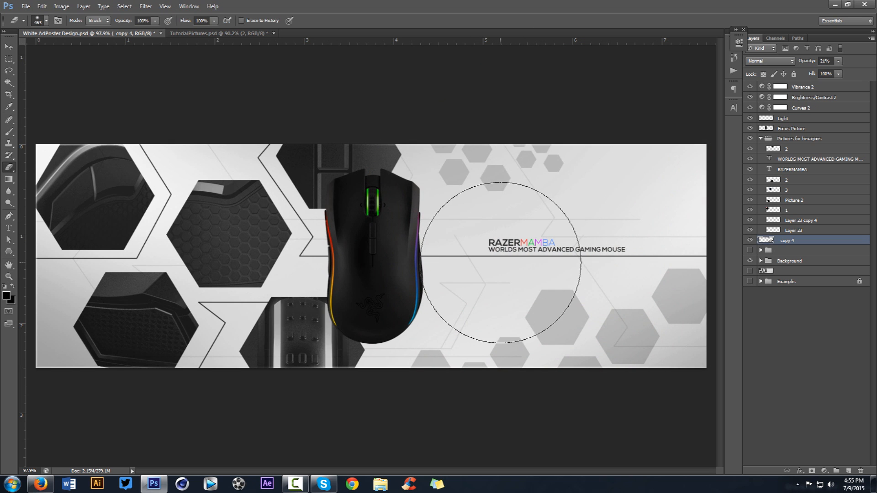
{"action": "right_click", "coordinate": [505, 271]}
{"action": "left_click", "coordinate": [480, 251]}
{"action": "left_click_drag", "start_coordinate": [512, 229], "coordinate": [481, 230]}
{"action": "mouse_move", "coordinate": [457, 196]}
{"action": "left_mouse_down"}
{"action": "mouse_move", "coordinate": [576, 229]}
{"action": "mouse_move", "coordinate": [599, 250]}
{"action": "left_mouse_up"}
{"action": "left_click_drag", "start_coordinate": [530, 243], "coordinate": [579, 190]}
{"action": "mouse_move", "coordinate": [489, 243]}
{"action": "left_mouse_down"}
{"action": "mouse_move", "coordinate": [562, 187]}
{"action": "mouse_move", "coordinate": [531, 236]}
{"action": "mouse_move", "coordinate": [516, 283]}
{"action": "mouse_move", "coordinate": [430, 348]}
{"action": "mouse_move", "coordinate": [568, 301]}
{"action": "mouse_move", "coordinate": [673, 239]}
{"action": "left_mouse_up"}
{"action": "key", "text": "v"}
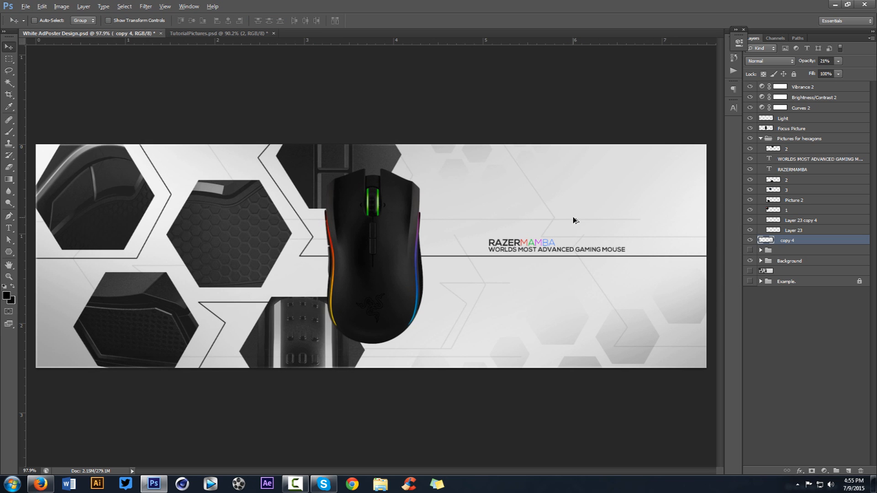
Add a new layer above Vibrance 2 and set the foreground color to white.
{"action": "left_click", "coordinate": [781, 87]}
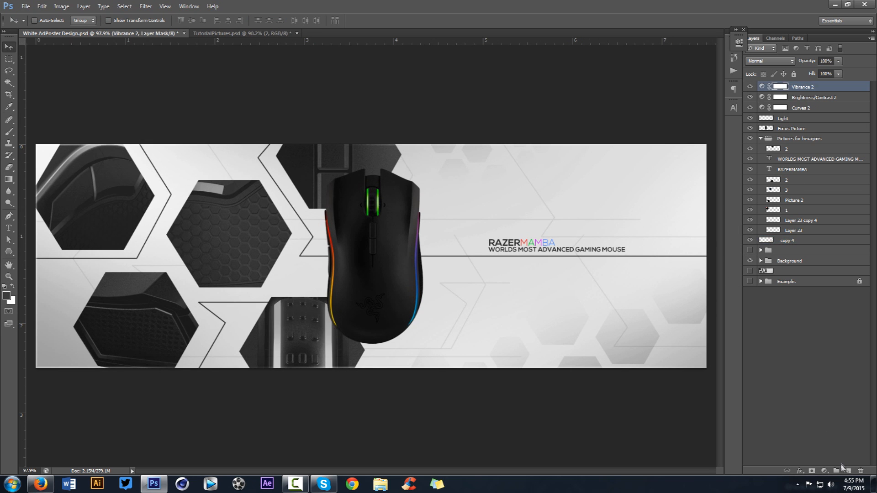
{"action": "key", "text": "d"}
{"action": "left_click", "coordinate": [843, 467]}
{"action": "key", "text": "i"}
{"action": "left_click", "coordinate": [6, 295]}
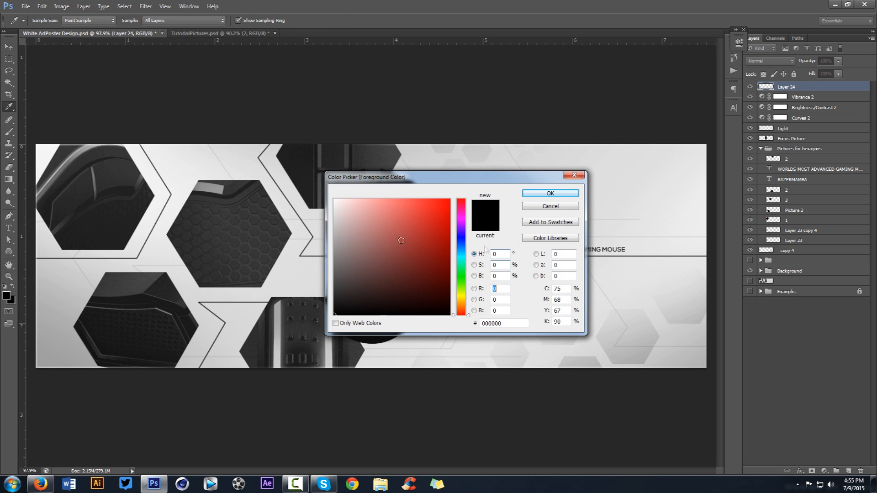
{"action": "left_click", "coordinate": [340, 203]}
{"action": "left_click", "coordinate": [551, 193]}
Paint a soft white glow over the poster's upper middle on the new layer with a 1412 px brush.
{"action": "key", "text": "b"}
{"action": "key", "text": "ctrl+minus"}
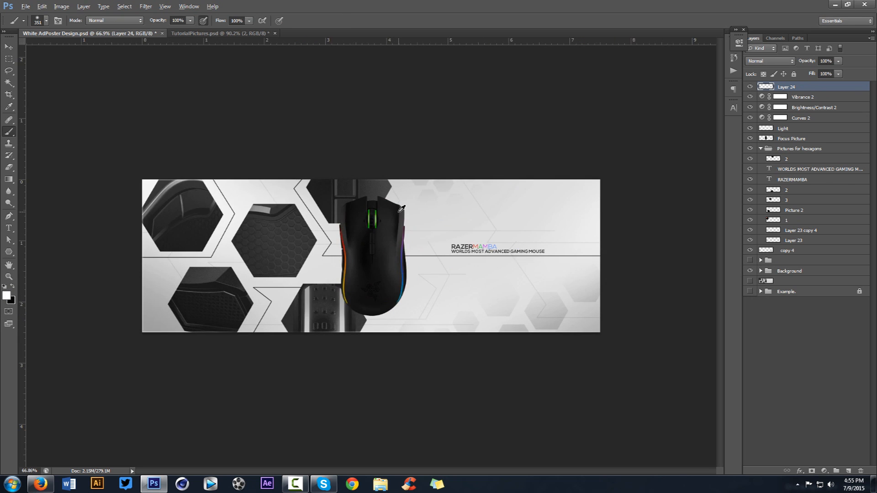
{"action": "scroll", "coordinate": [399, 212], "scroll_direction": "down", "scroll_amount": 2}
{"action": "left_click_drag", "start_coordinate": [332, 222], "coordinate": [448, 227]}
{"action": "scroll", "coordinate": [450, 221], "scroll_direction": "down", "scroll_amount": 2}
{"action": "left_click_drag", "start_coordinate": [386, 127], "coordinate": [402, 127]}
{"action": "scroll", "coordinate": [386, 228], "scroll_direction": "up", "scroll_amount": 2}
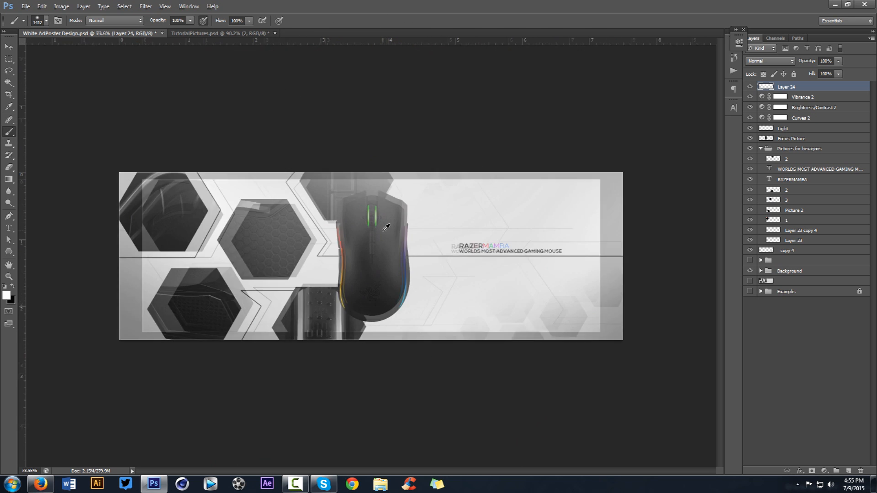
{"action": "scroll", "coordinate": [386, 227], "scroll_direction": "up", "scroll_amount": 2}
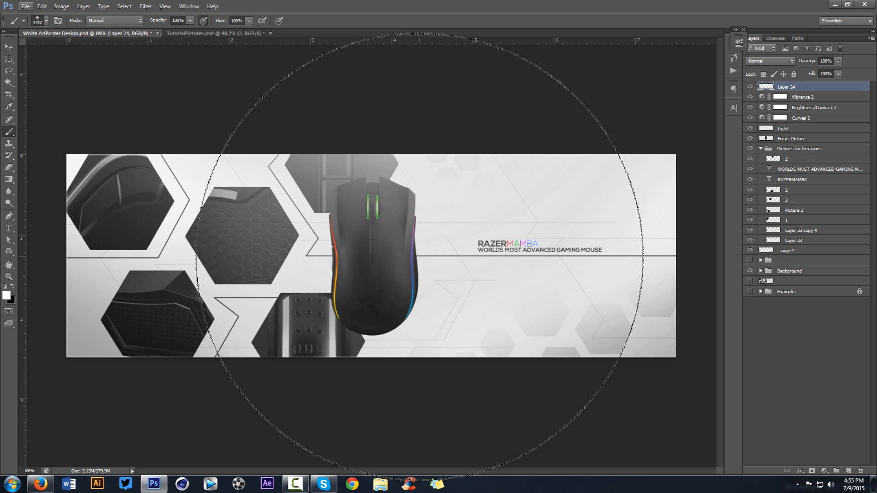
{"action": "key", "text": "v"}
{"action": "key", "text": "alt+v"}
{"action": "key", "text": "Escape"}
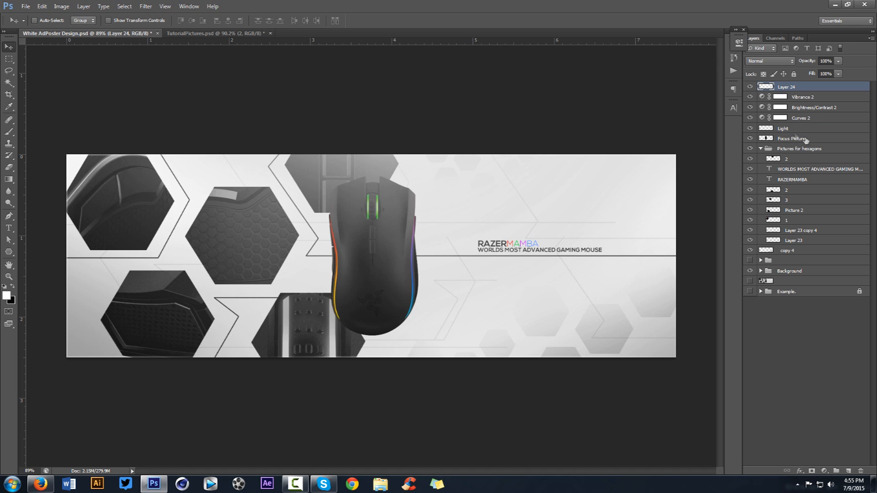
Add a thicker white outside stroke with Overlay blend mode to the Focus Picture layer.
{"action": "double_click", "coordinate": [827, 138]}
{"action": "left_click_drag", "start_coordinate": [615, 230], "coordinate": [530, 118]}
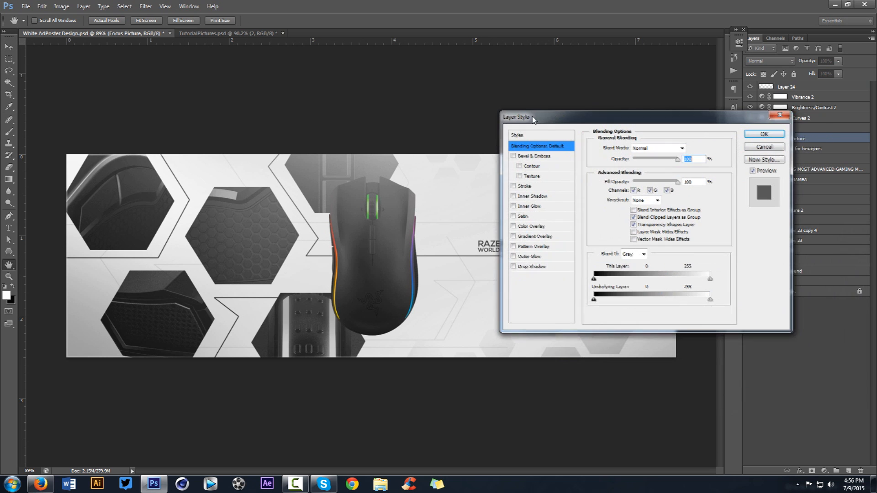
{"action": "left_click", "coordinate": [524, 188]}
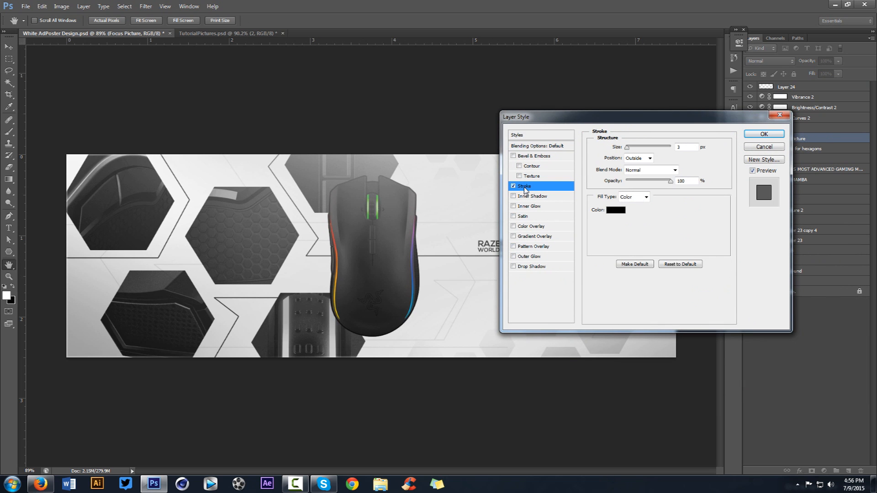
{"action": "left_click", "coordinate": [612, 210]}
{"action": "left_click", "coordinate": [307, 164]}
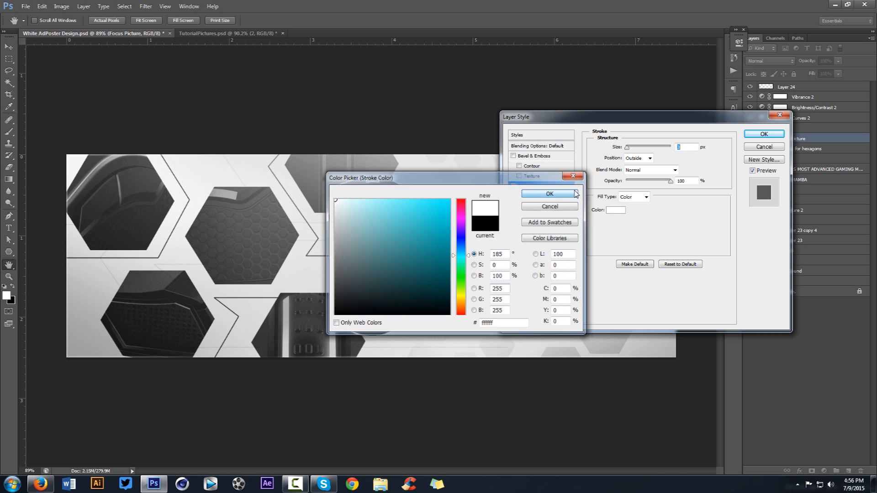
{"action": "left_click", "coordinate": [551, 193]}
{"action": "left_click", "coordinate": [651, 170]}
{"action": "left_click", "coordinate": [649, 272]}
{"action": "left_click", "coordinate": [688, 147]}
{"action": "scroll", "coordinate": [685, 148], "scroll_direction": "up", "scroll_amount": 8}
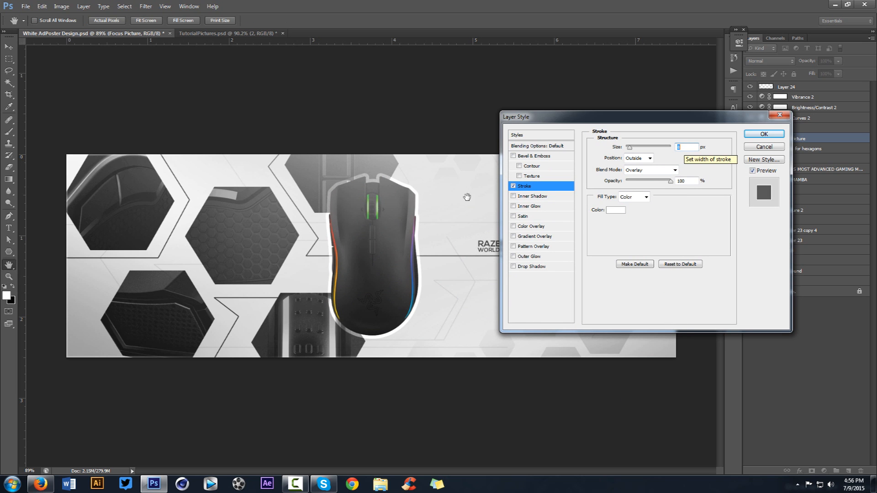
Add a drop shadow and a Soft Light gradient overlay to the Focus Picture layer and apply the layer style.
{"action": "left_click", "coordinate": [532, 267]}
{"action": "mouse_move", "coordinate": [629, 208]}
{"action": "left_mouse_down"}
{"action": "mouse_move", "coordinate": [620, 193]}
{"action": "mouse_move", "coordinate": [633, 208]}
{"action": "left_mouse_up"}
{"action": "left_click_drag", "start_coordinate": [660, 159], "coordinate": [637, 159]}
{"action": "left_click", "coordinate": [534, 237]}
{"action": "left_click", "coordinate": [658, 148]}
{"action": "left_click", "coordinate": [649, 276]}
{"action": "left_click", "coordinate": [758, 136]}
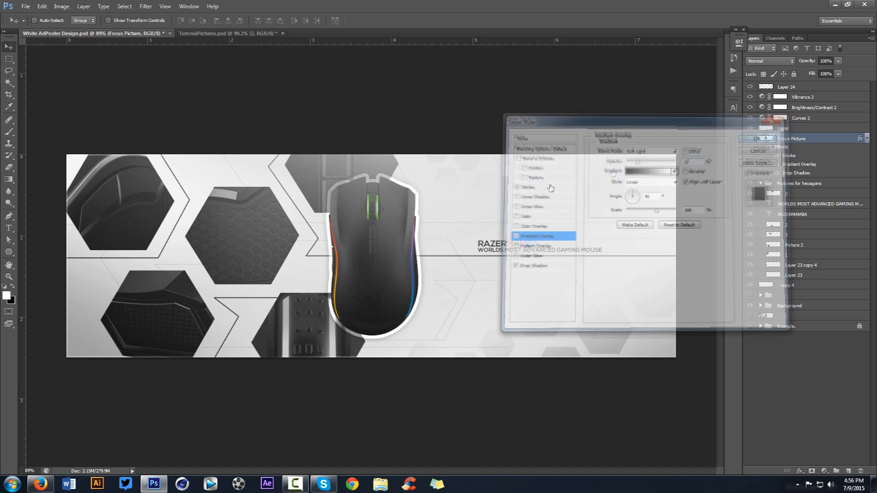
{"action": "key", "text": "b"}
{"action": "key", "text": "ctrl+z"}
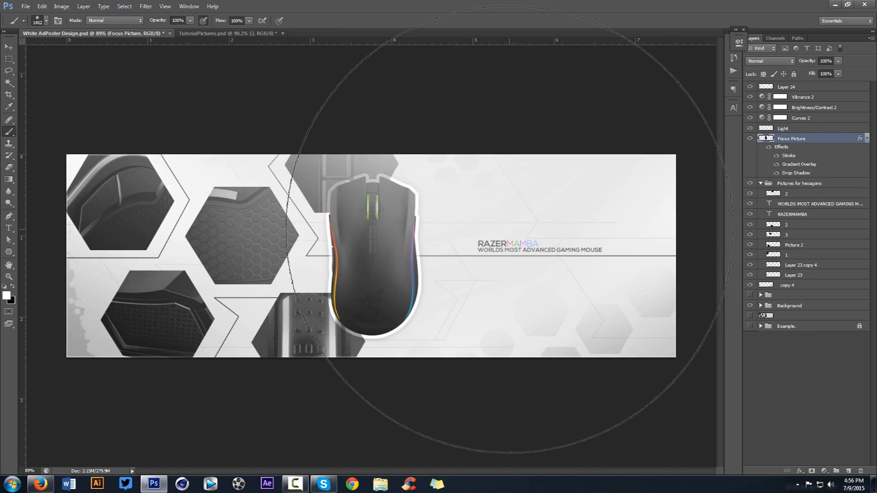
{"action": "key", "text": "v"}
{"action": "scroll", "coordinate": [509, 230], "scroll_direction": "down", "scroll_amount": 1}
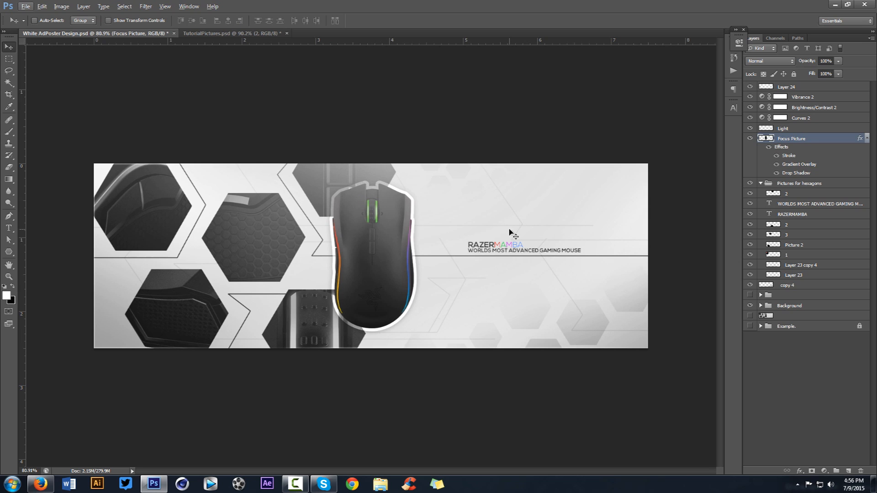